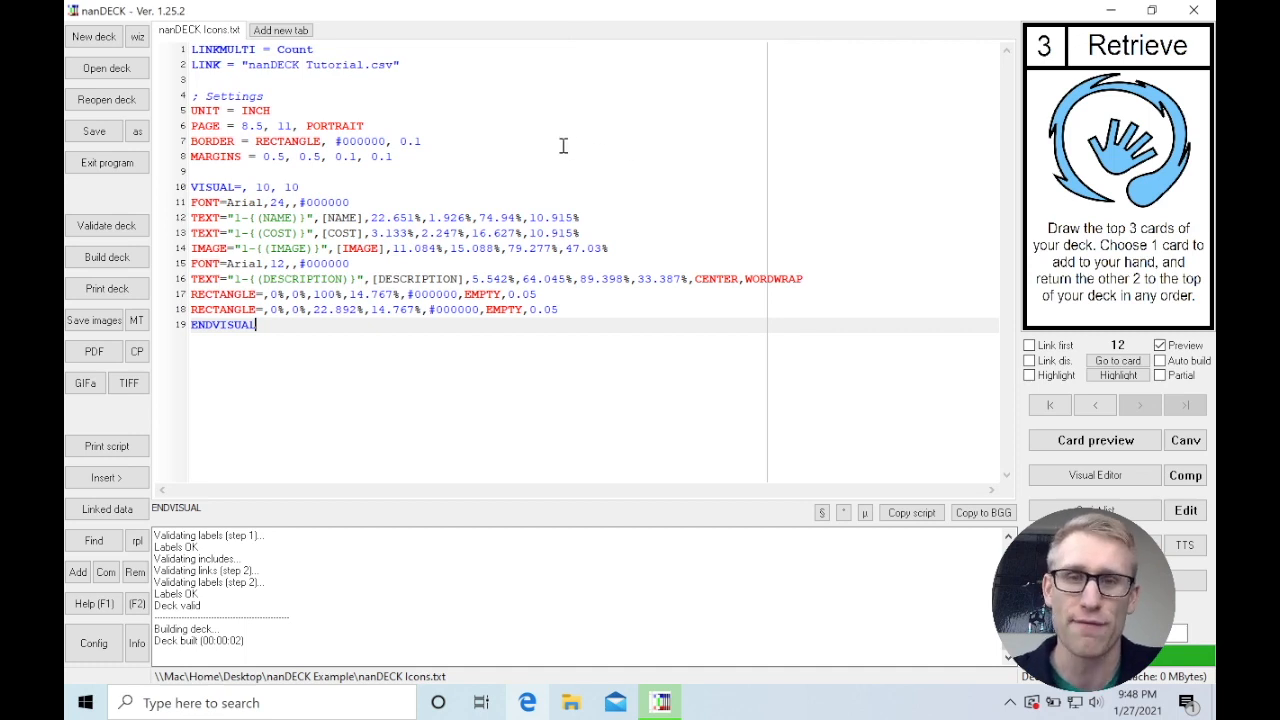
Switch to the nanDECK Tutorial spreadsheet and examine the Icons column codes for the Attack, Defend, Potion and Retrieve cards
click(505, 140)
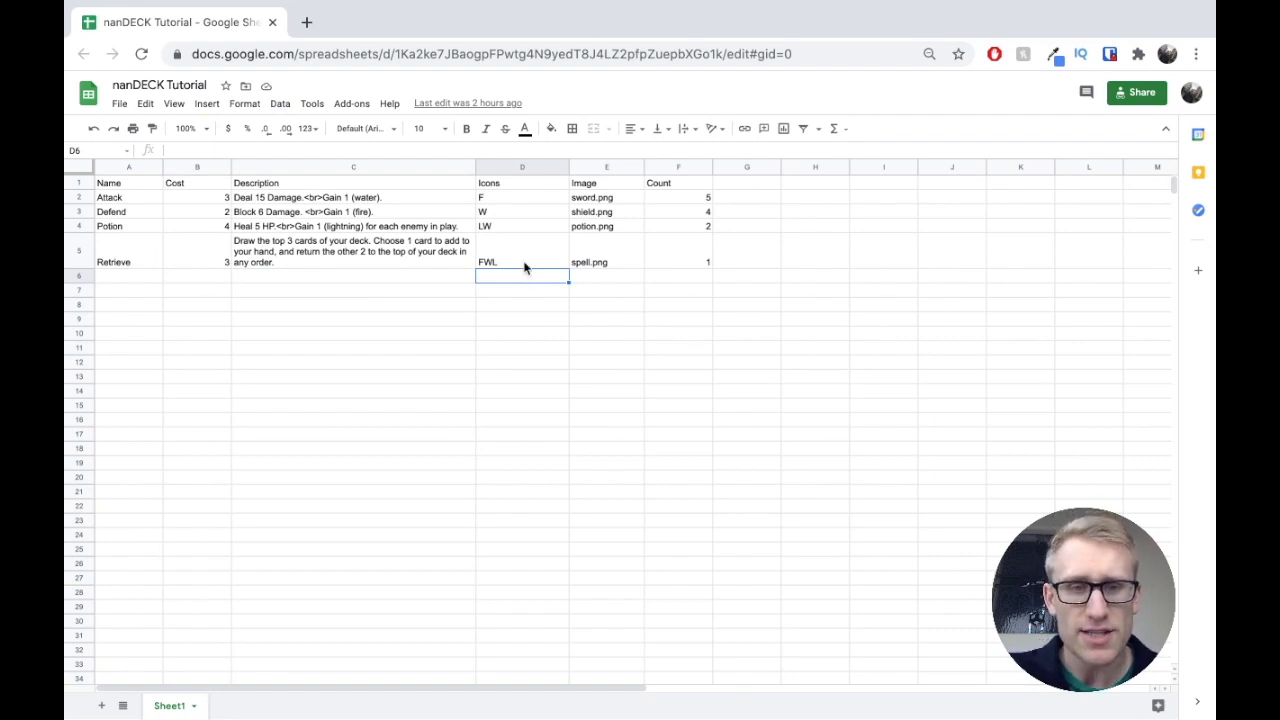
click(511, 188)
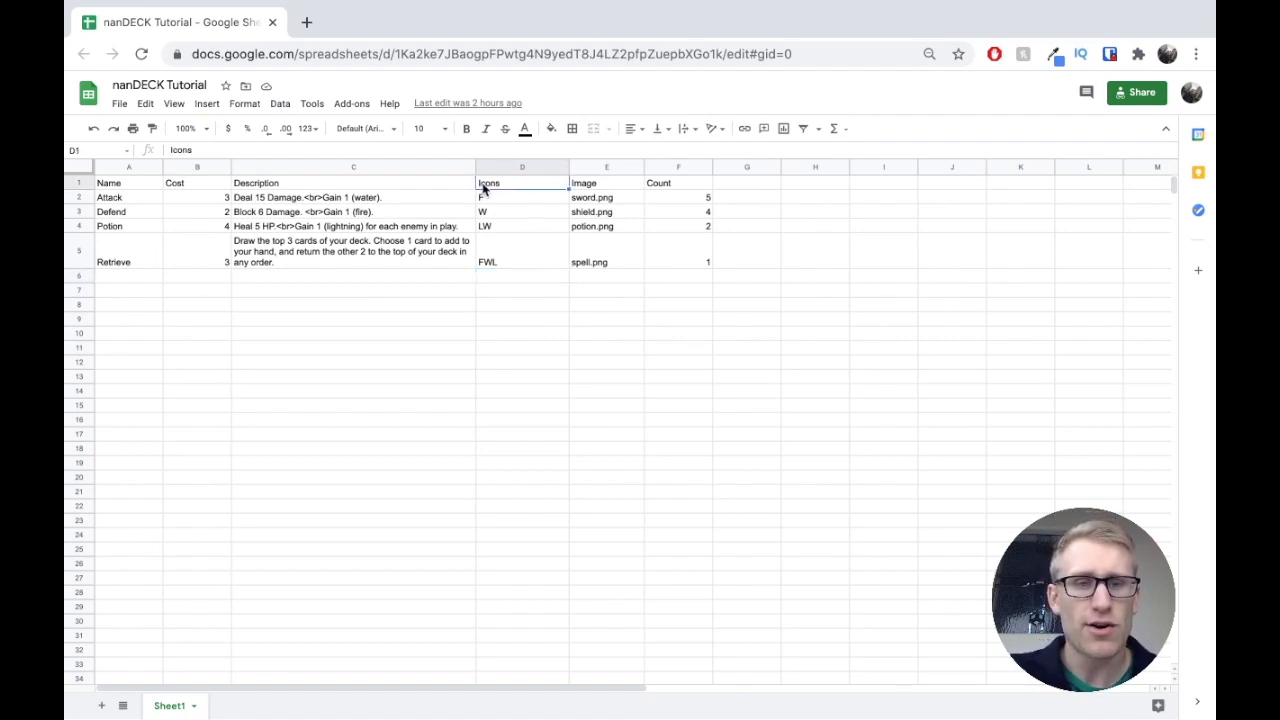
click(500, 199)
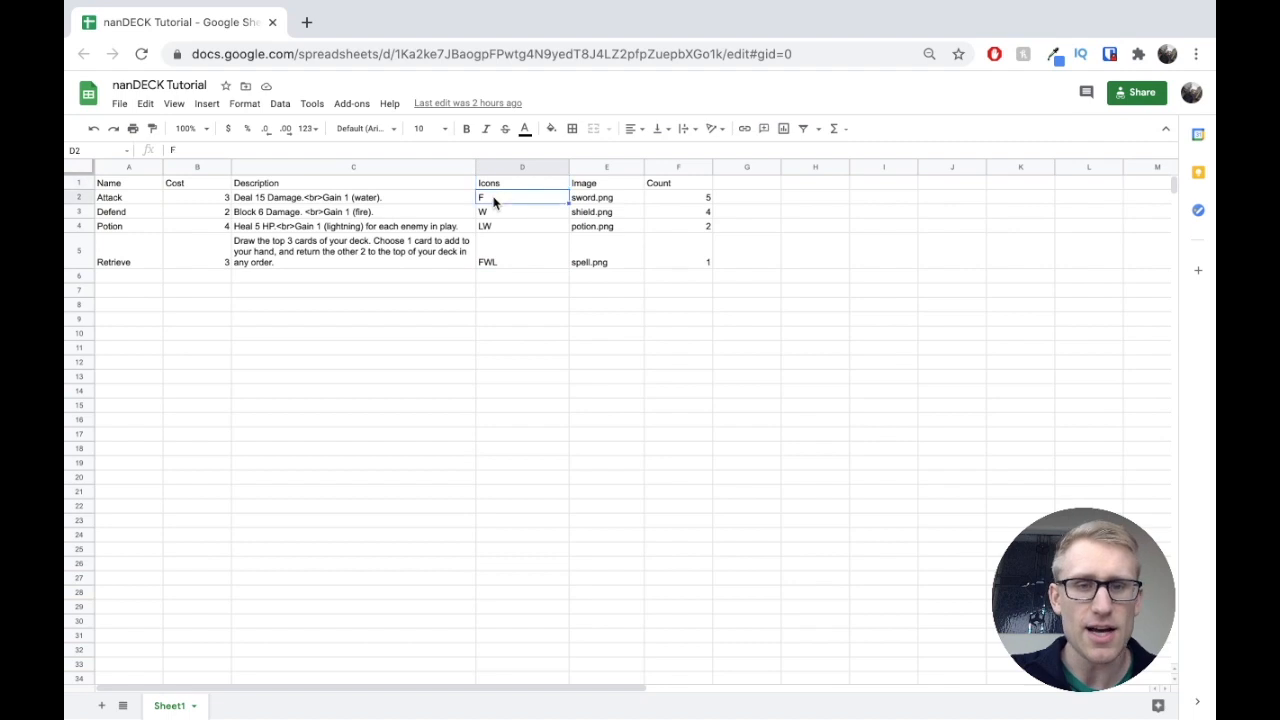
click(493, 213)
click(494, 228)
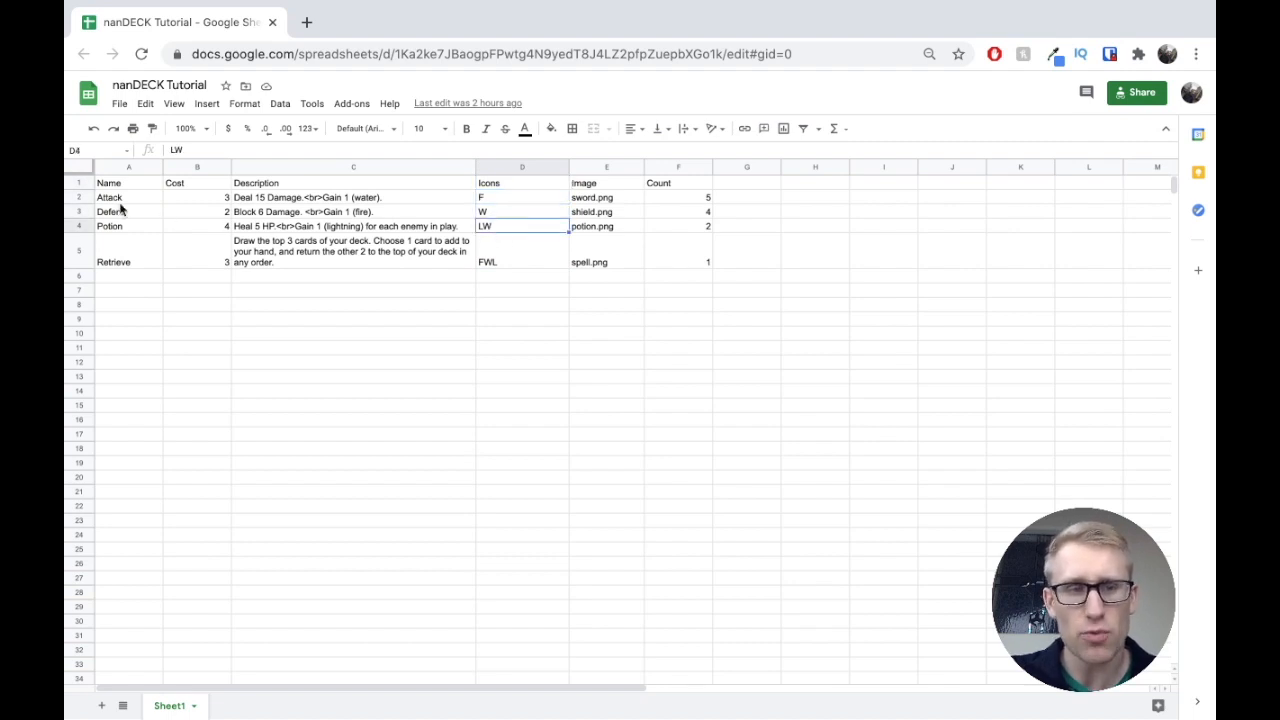
click(491, 211)
click(493, 228)
click(503, 261)
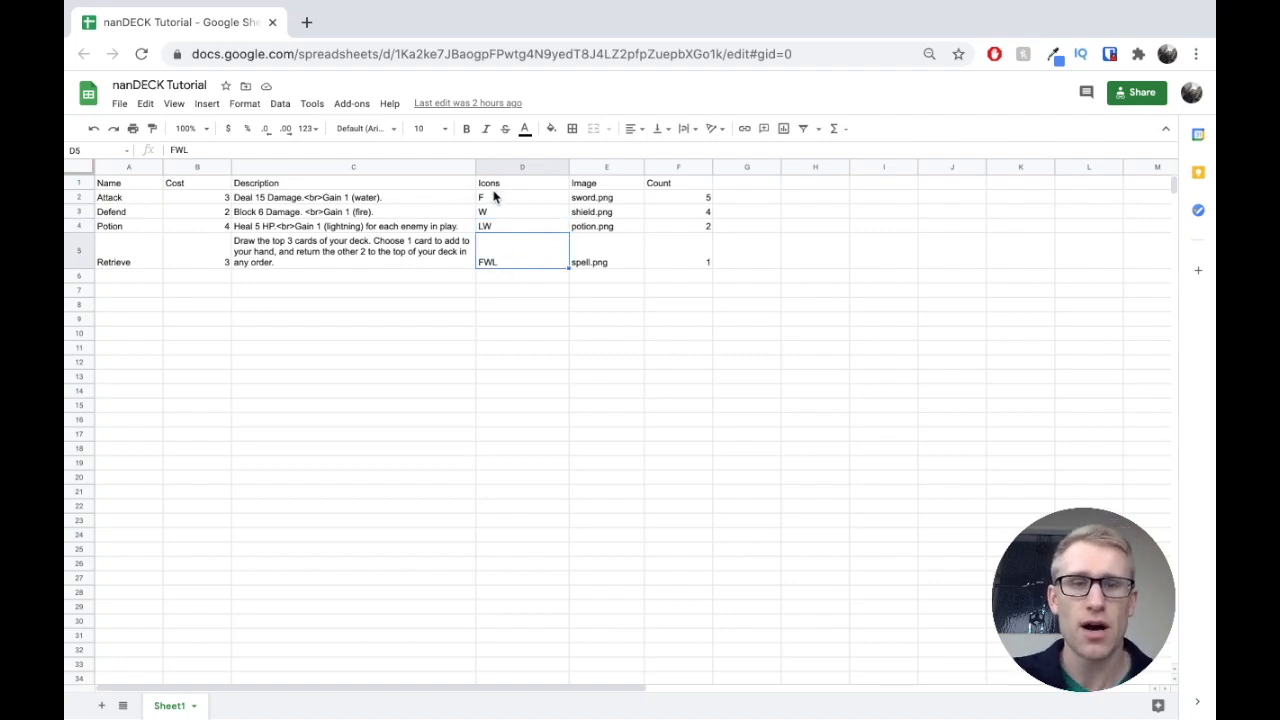
click(491, 197)
click(491, 212)
click(493, 262)
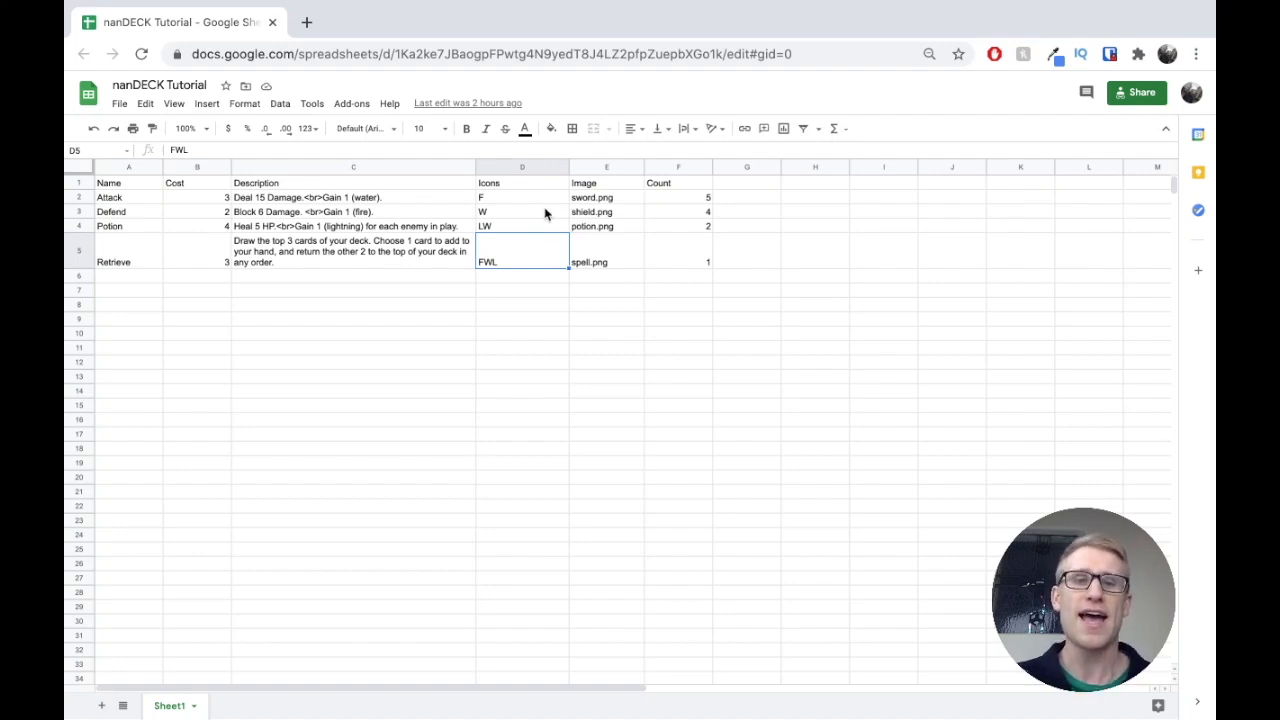
click(493, 201)
click(491, 216)
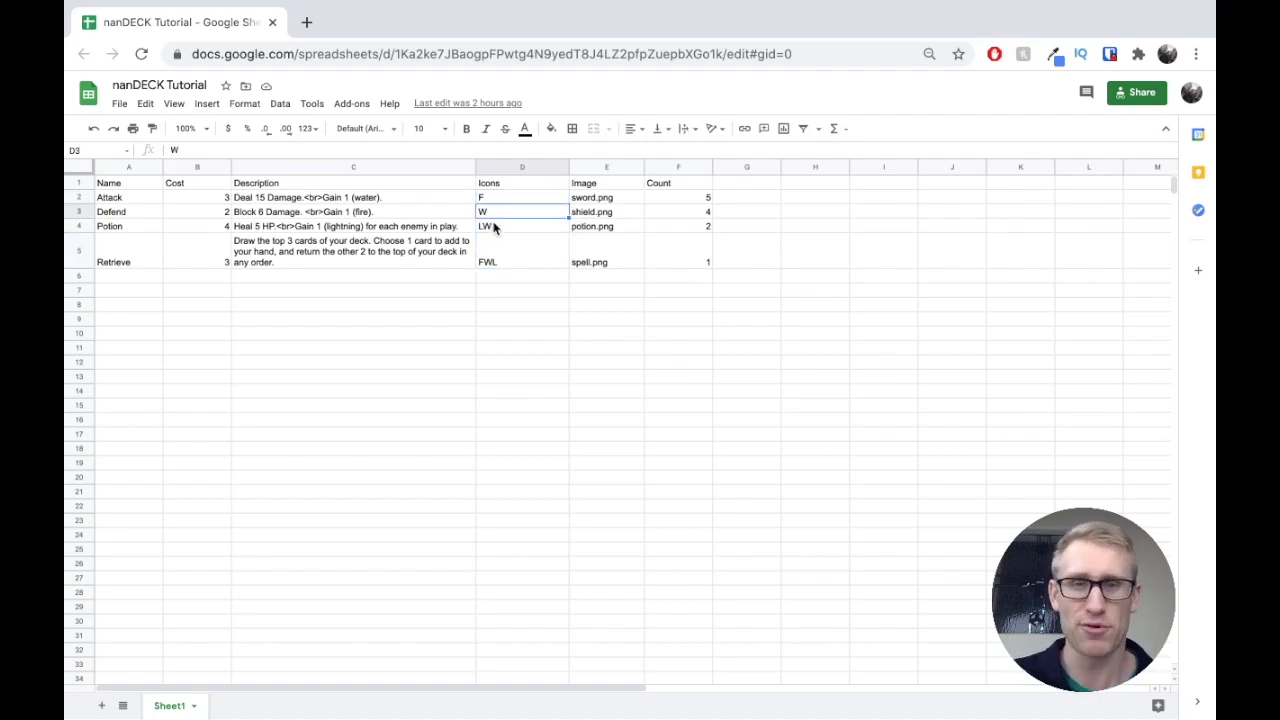
click(497, 227)
click(489, 200)
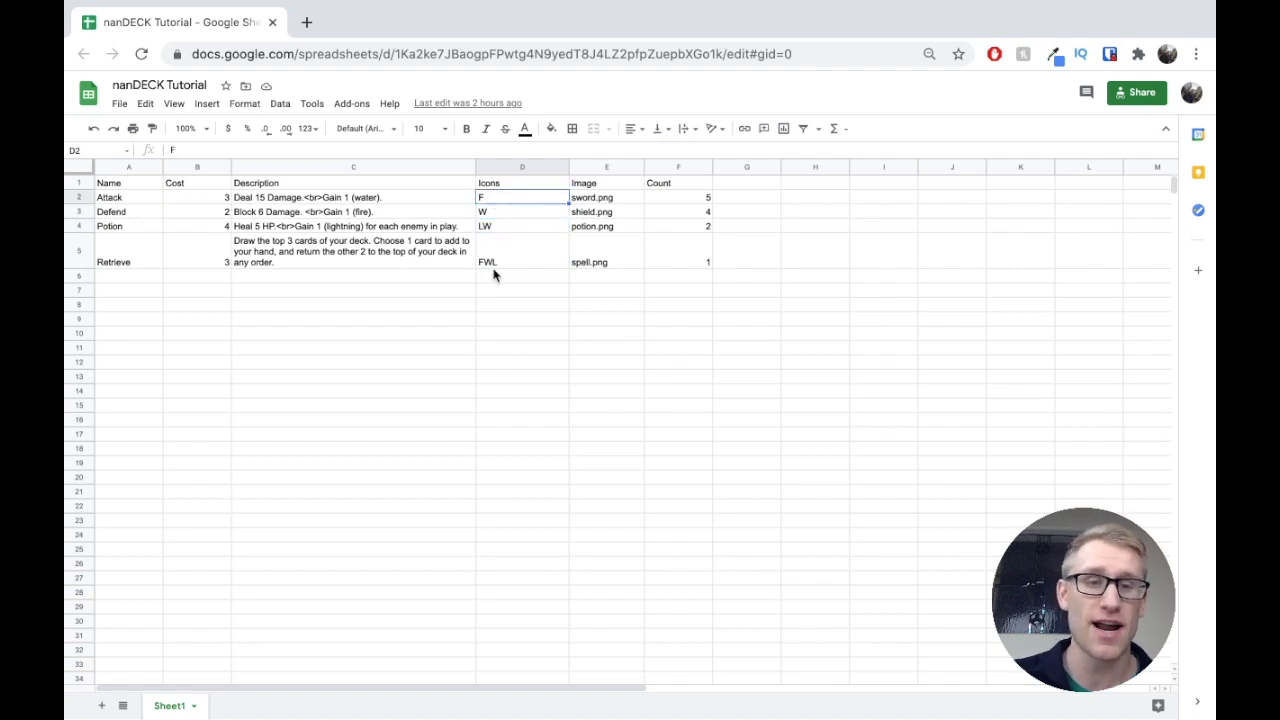
click(495, 267)
click(500, 214)
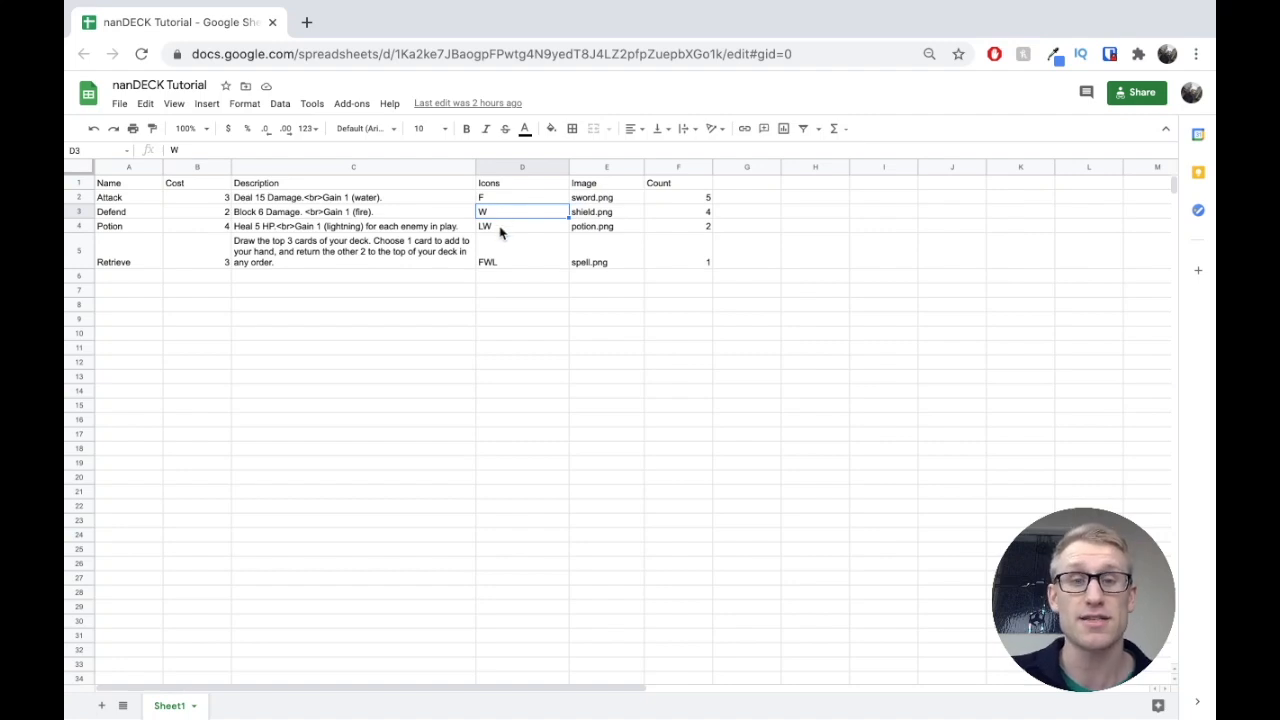
click(479, 201)
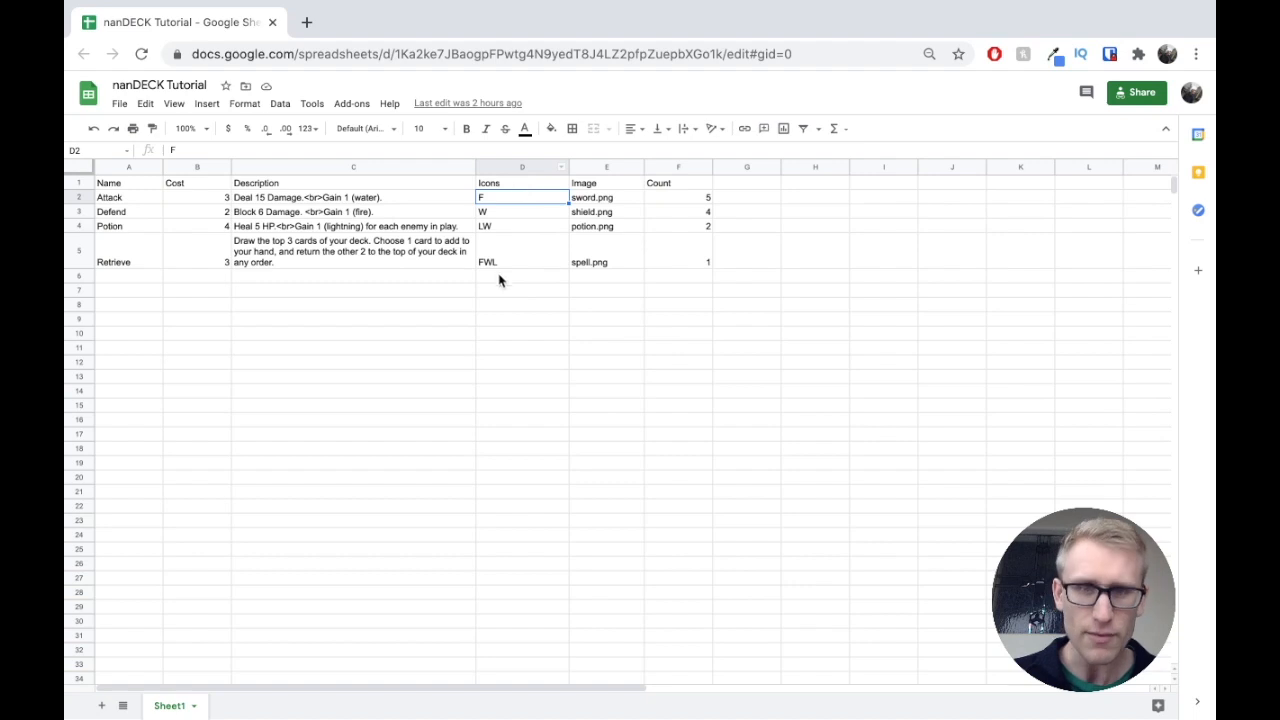
Examine the icon words in parentheses within the Attack, Defend and Potion card descriptions
click(310, 199)
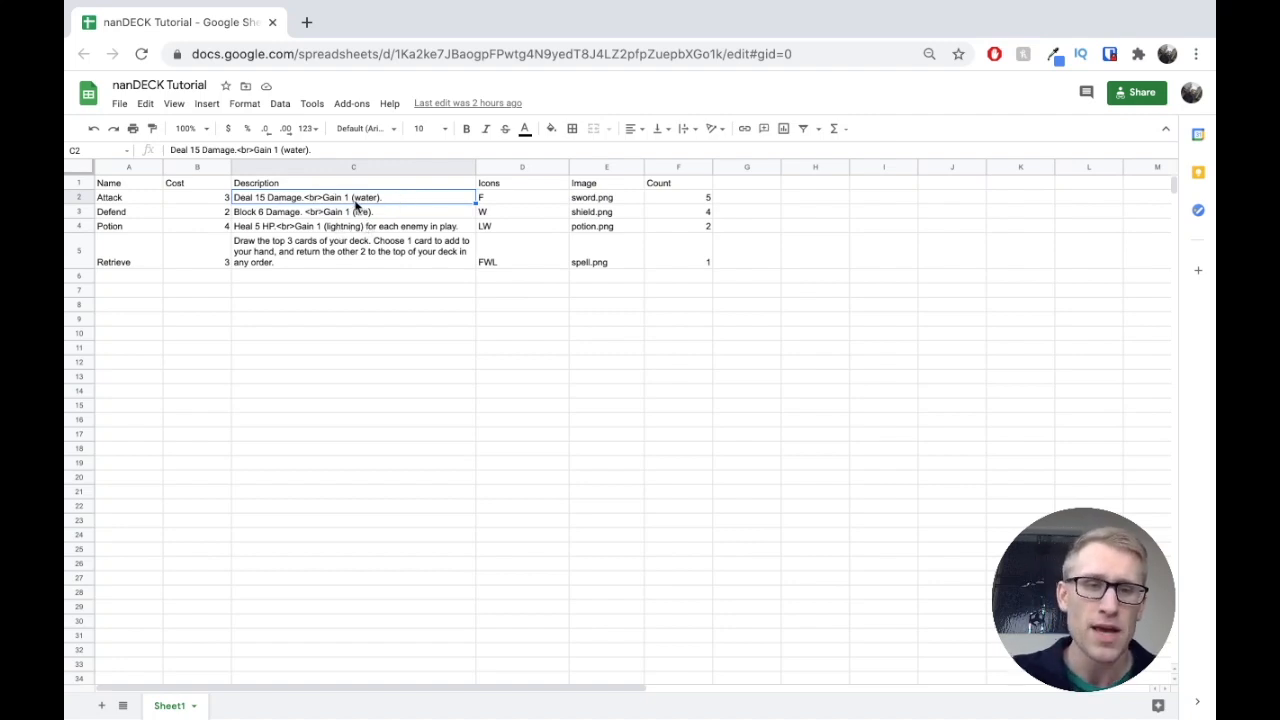
double_click(340, 203)
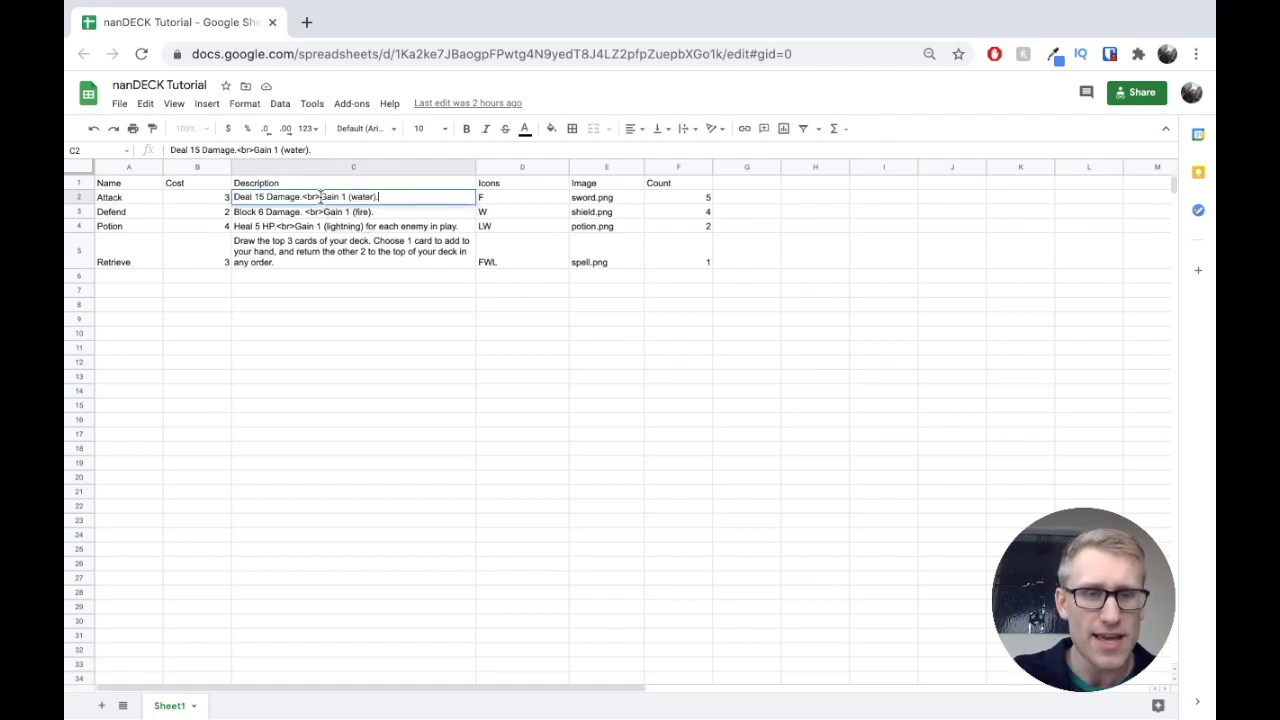
drag(351, 197, 385, 197)
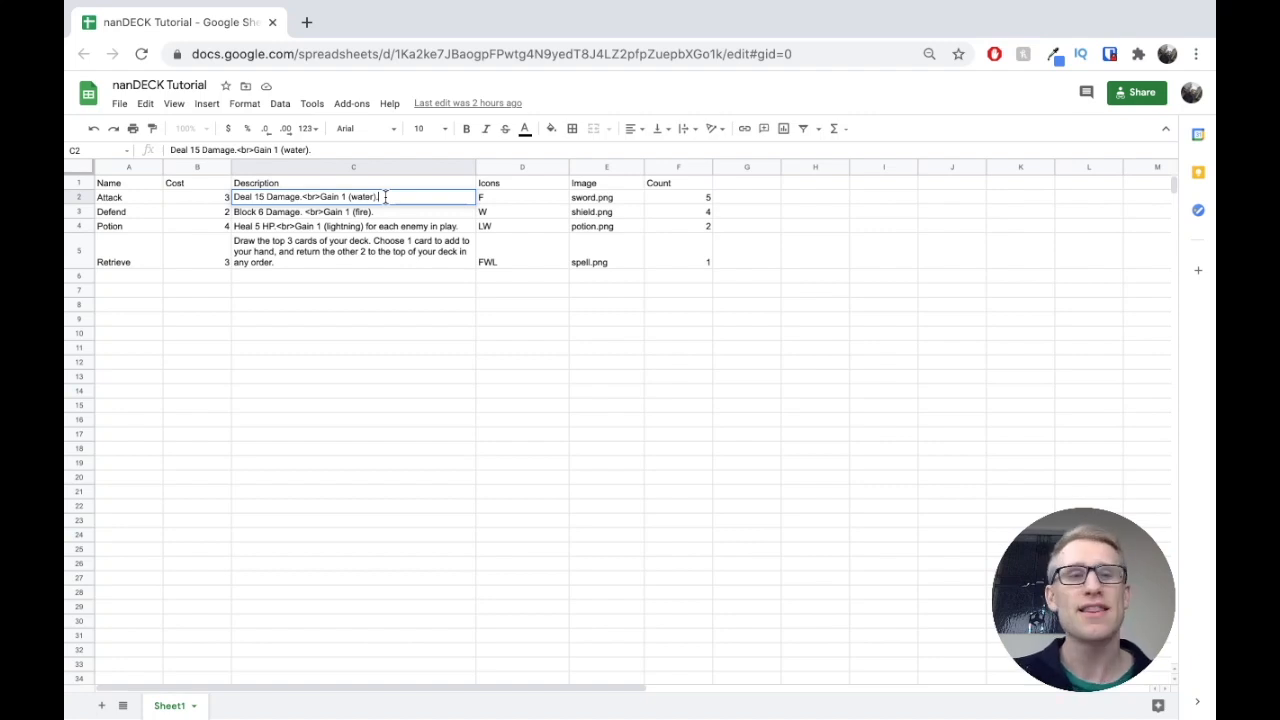
click(382, 228)
double_click(347, 197)
drag(347, 197, 377, 197)
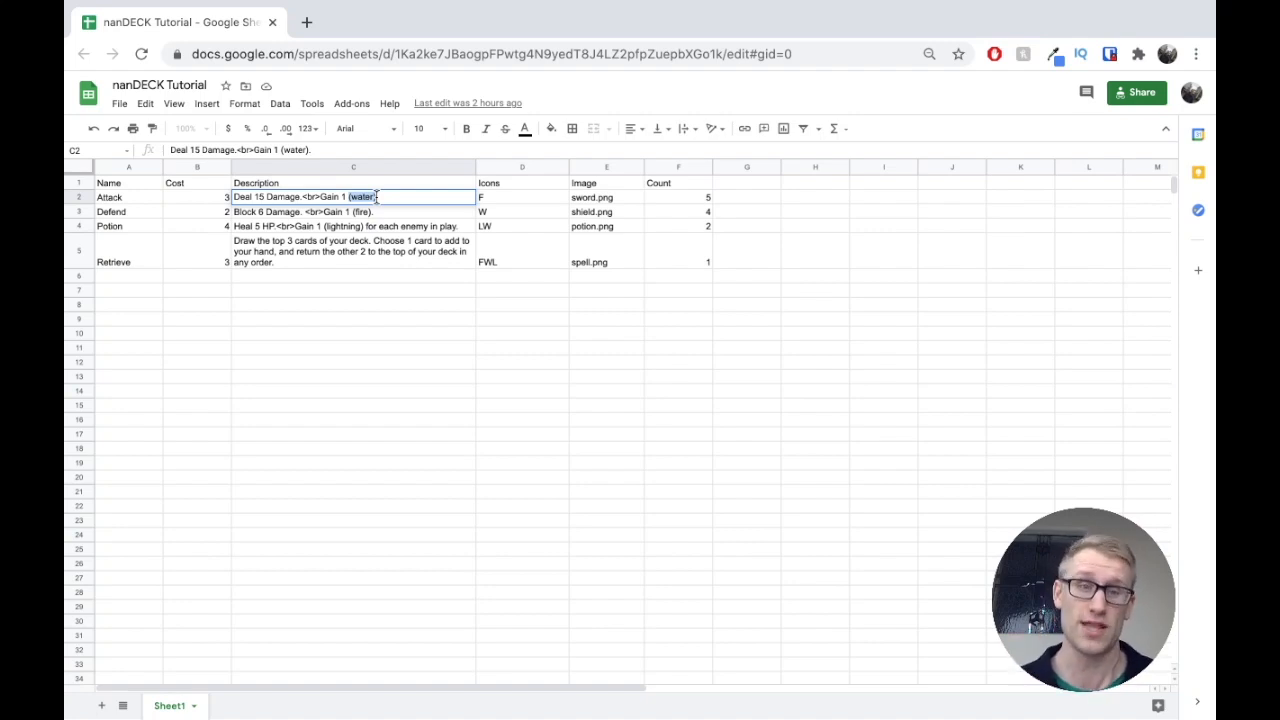
click(362, 211)
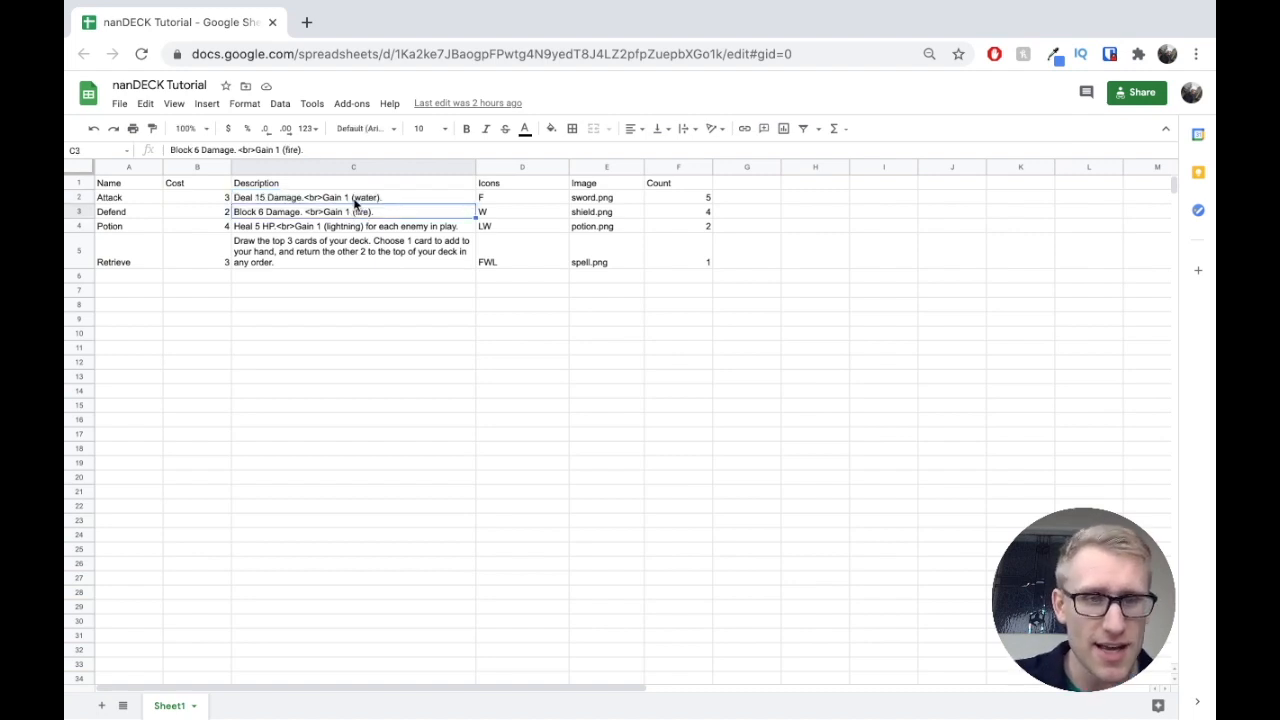
click(326, 229)
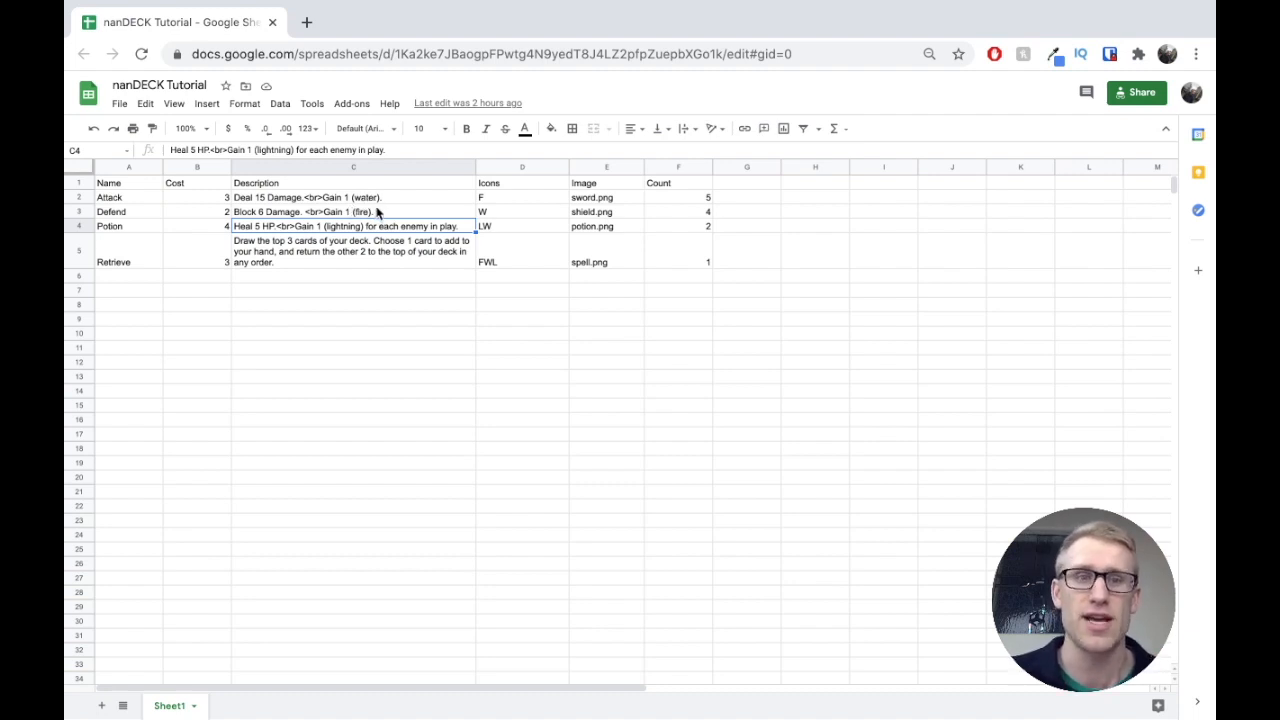
Examine the <br> line-break tag and the text that follows it in the Attack card's description
click(323, 200)
double_click(323, 200)
drag(302, 198, 320, 199)
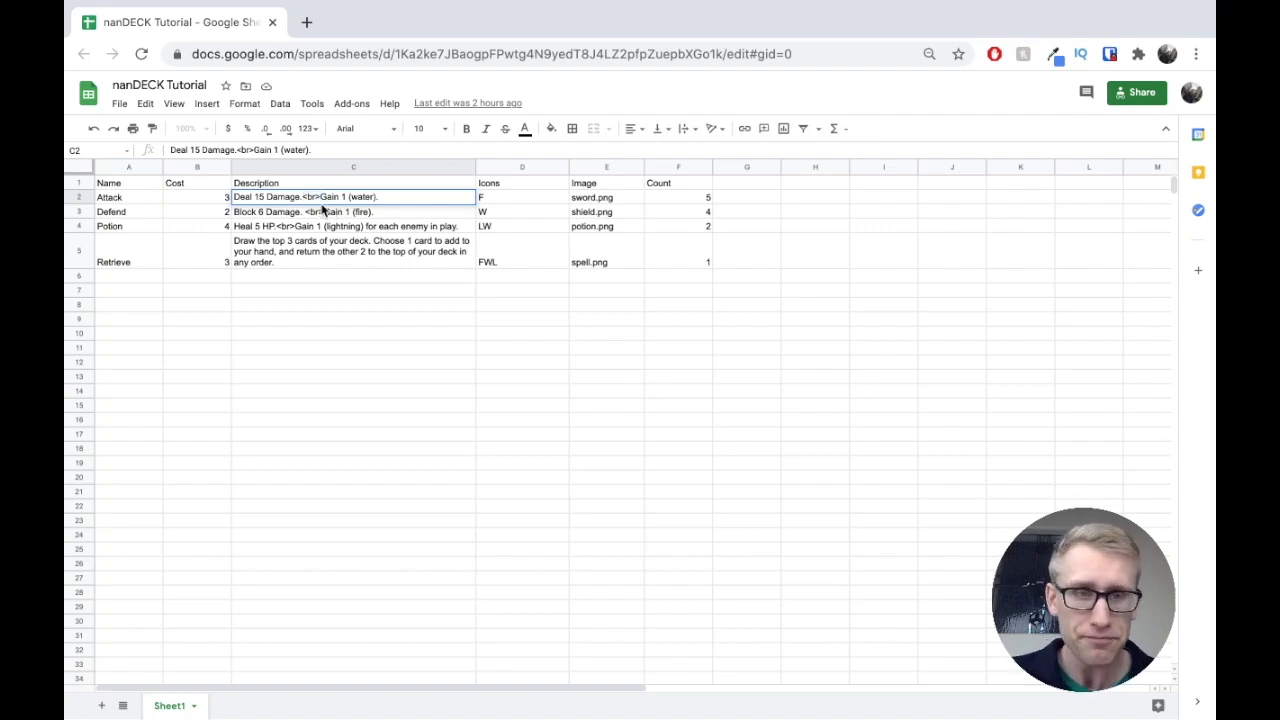
click(323, 217)
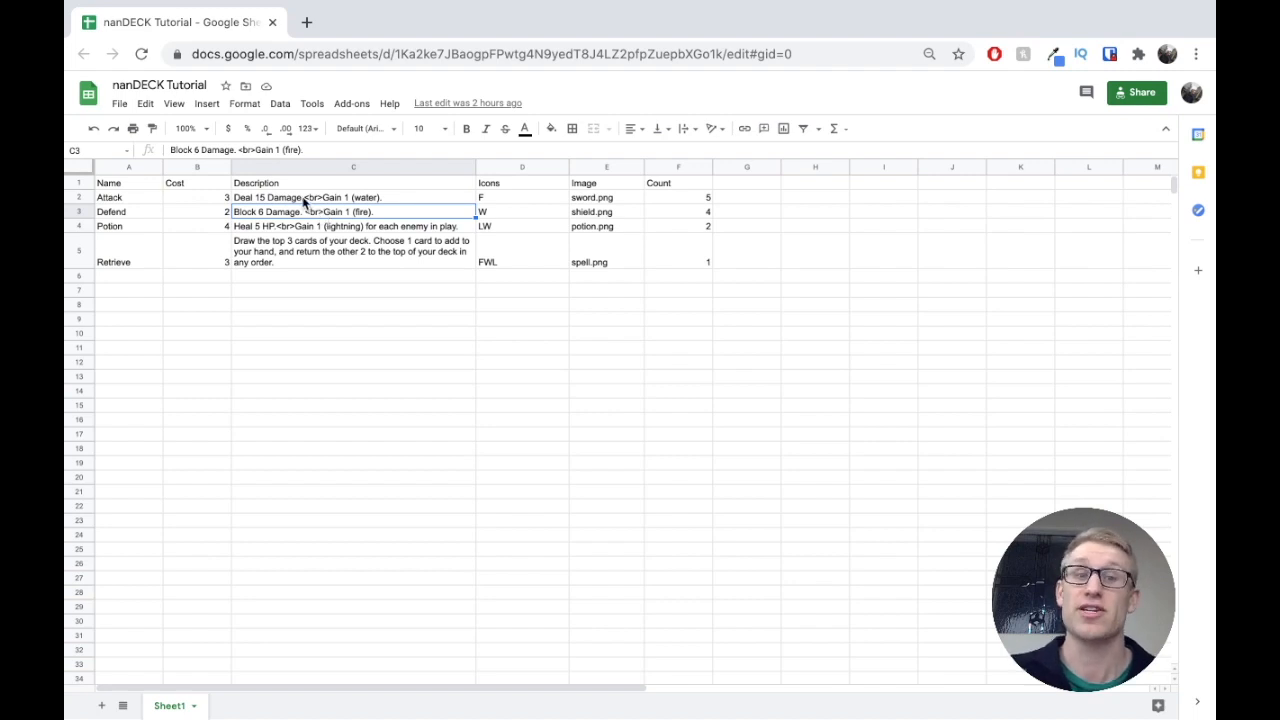
click(310, 197)
double_click(305, 197)
drag(310, 197, 318, 197)
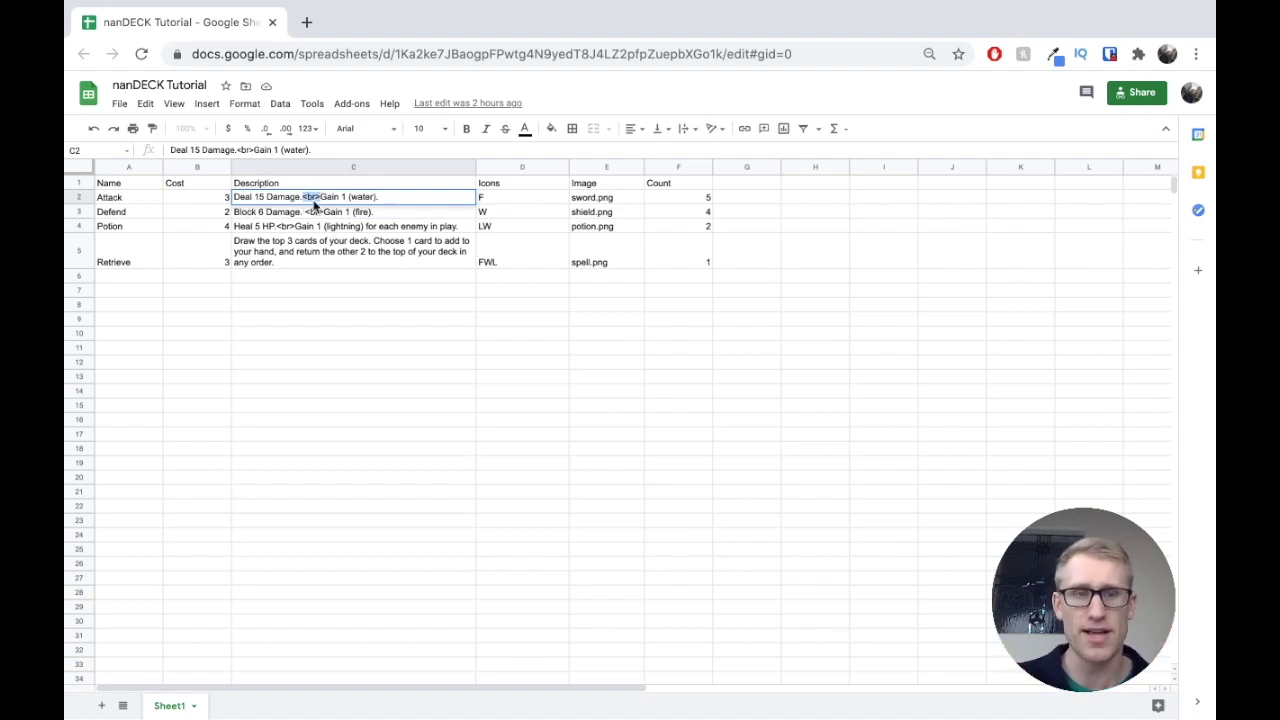
drag(320, 197, 382, 197)
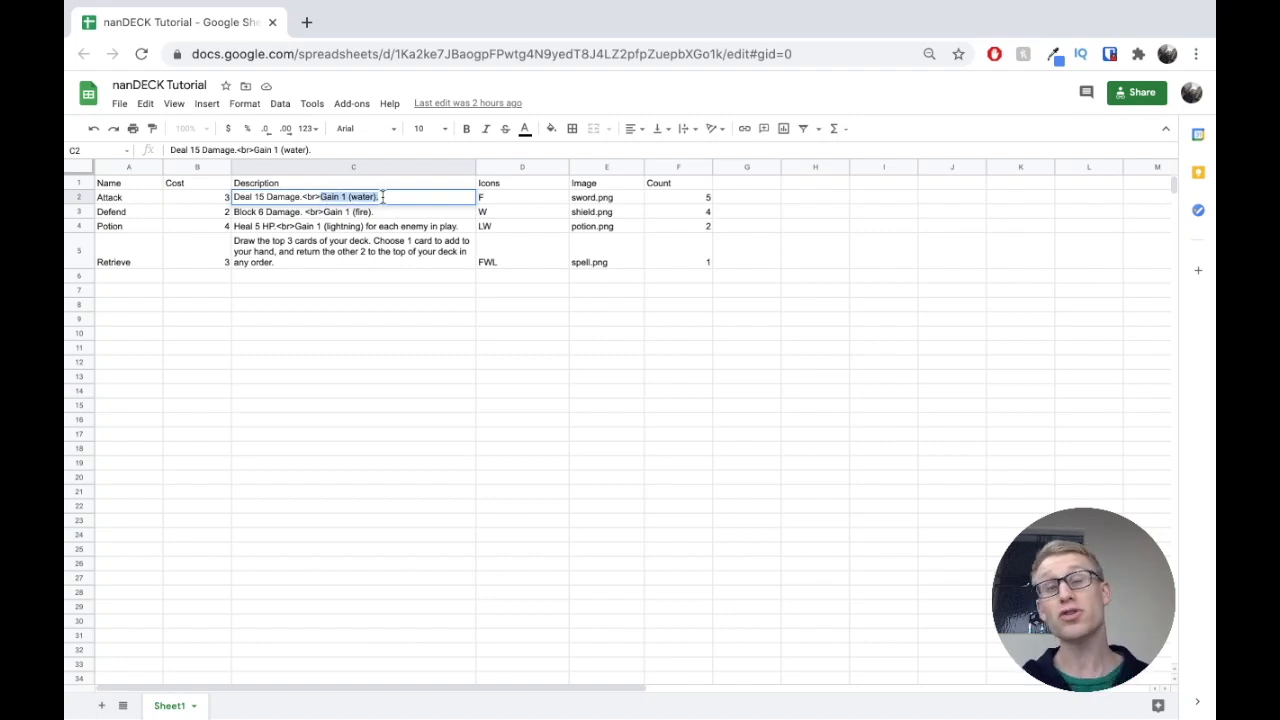
Wrap the word Gain in the Attack card's description in <b> and </b> bold tags
click(321, 197)
text(<b>Gain)
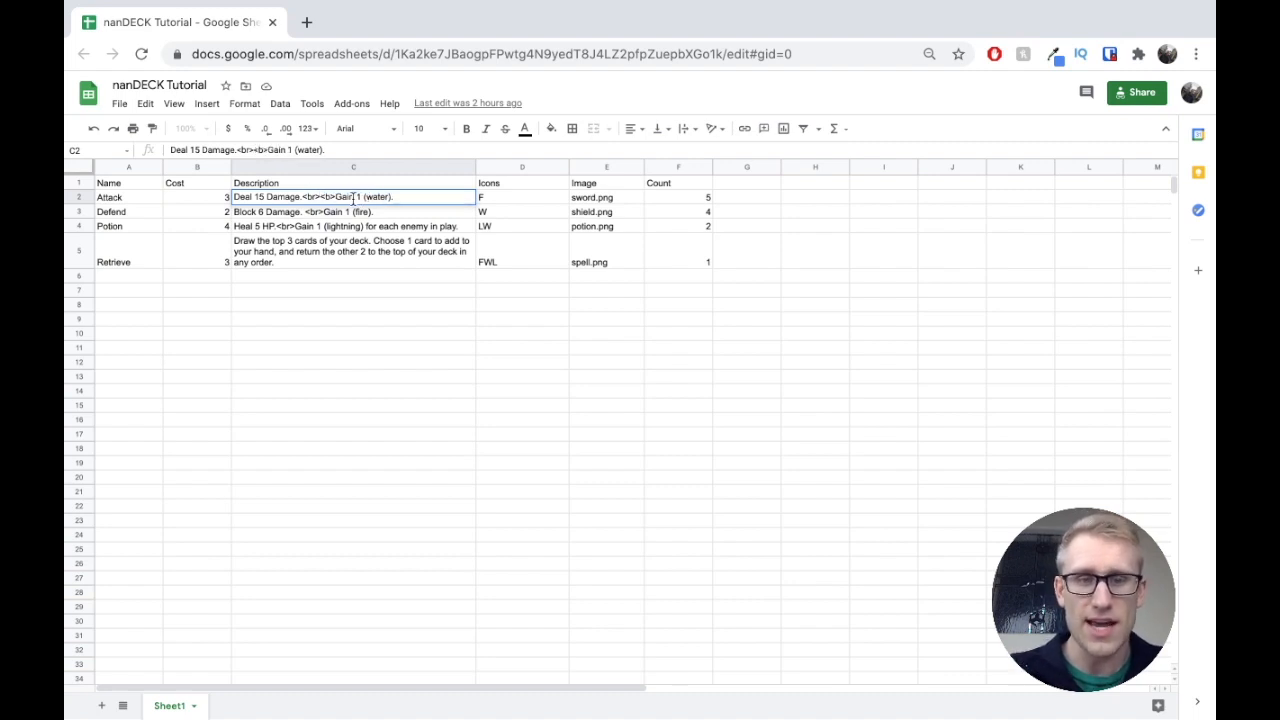
text(</b>)
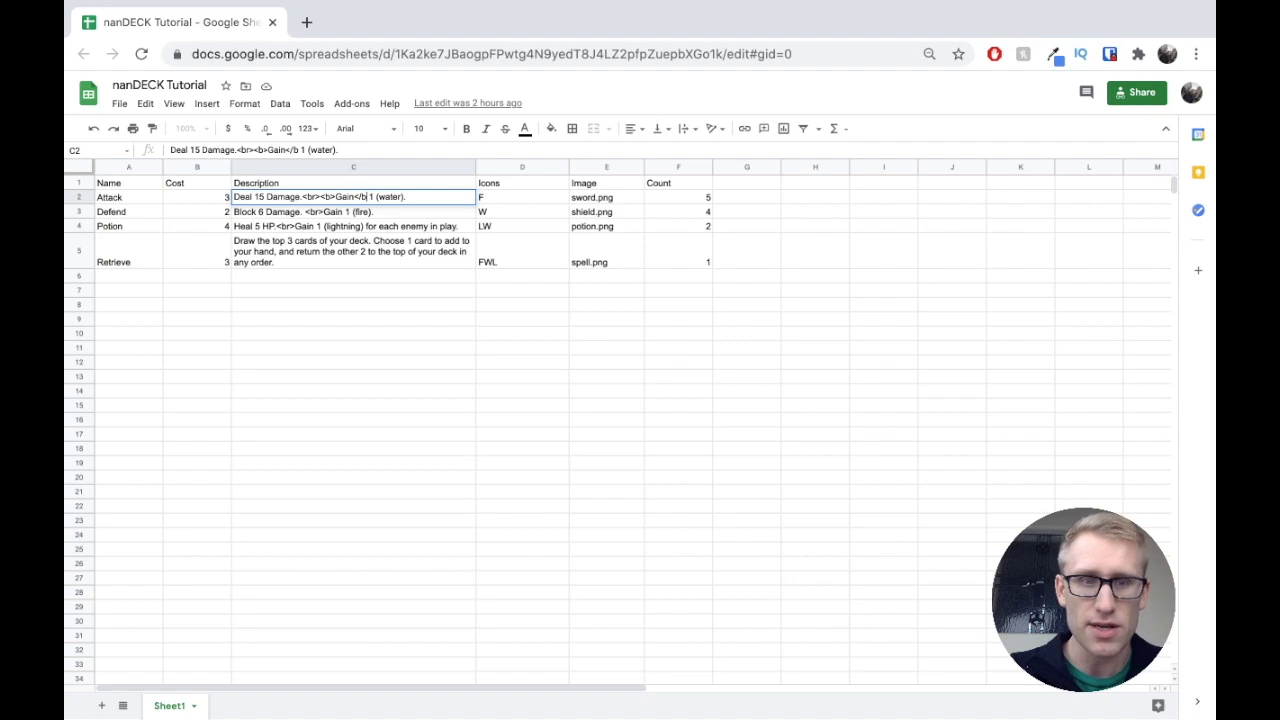
drag(335, 196, 353, 197)
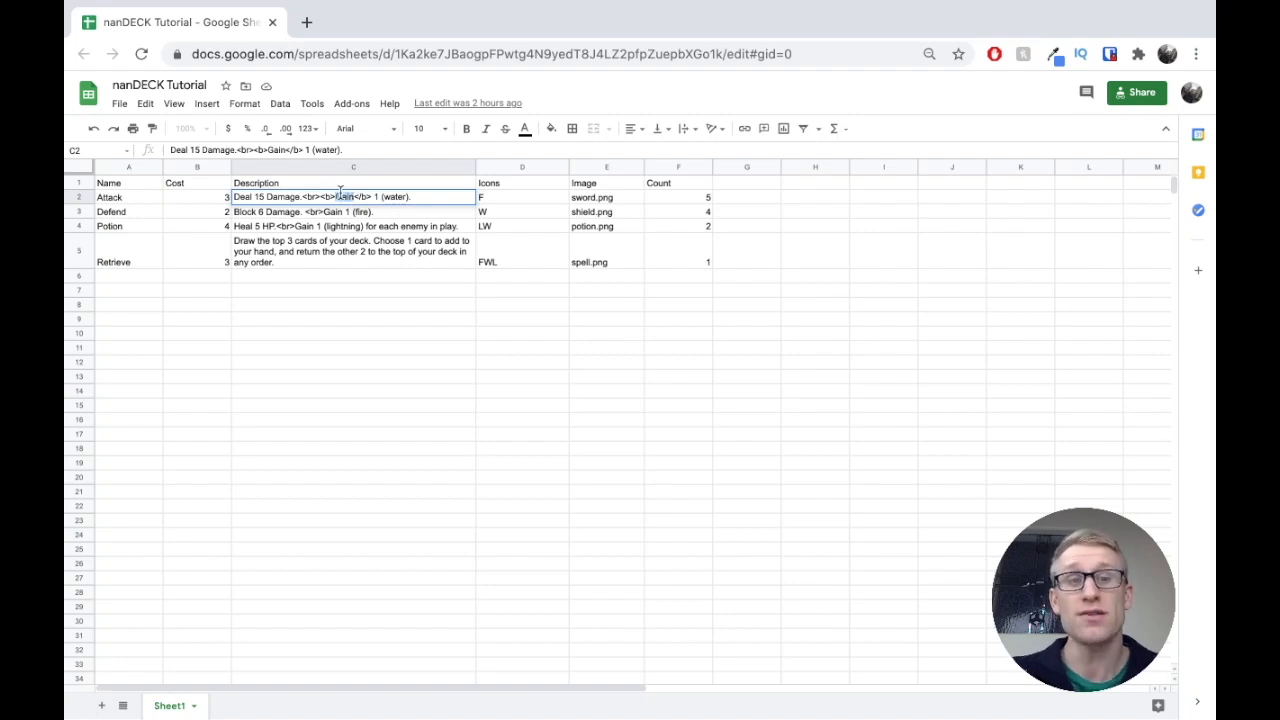
Remove the <b> and </b> tags from around Gain in the Attack card's description
click(336, 196)
key(BackSpace)
key(BackSpace)
key(BackSpace)
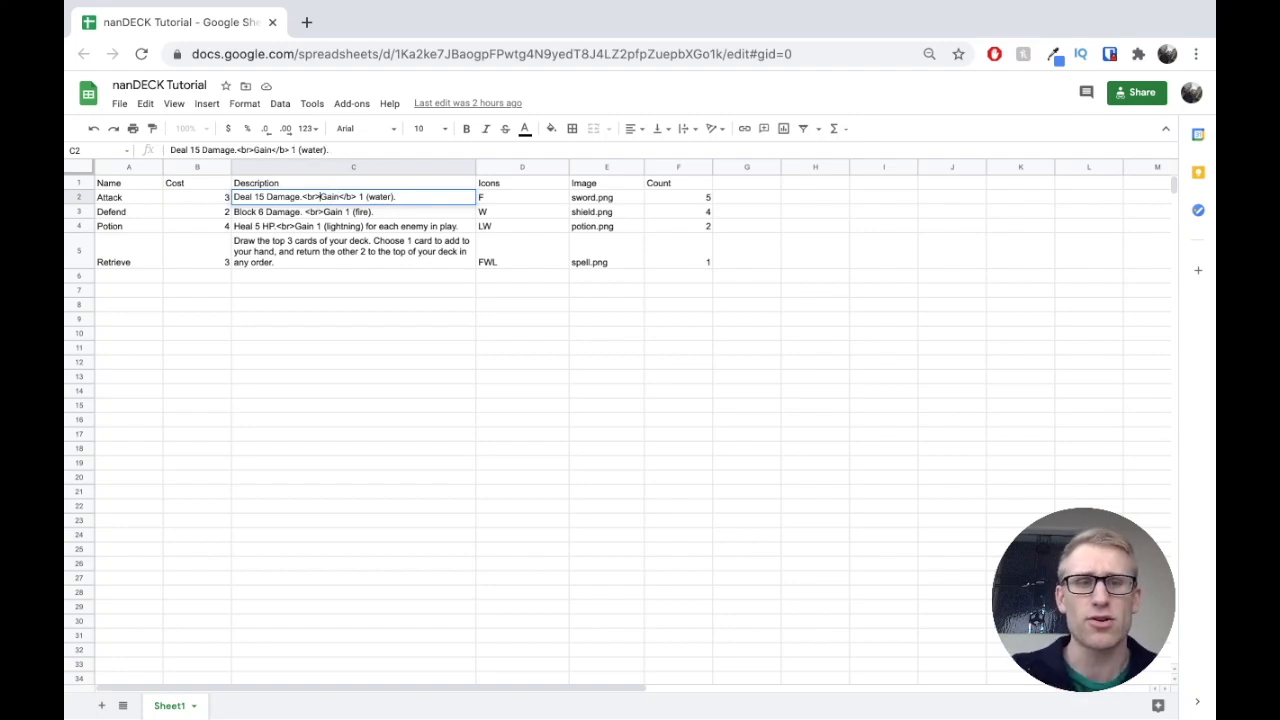
click(355, 197)
key(BackSpace)
key(BackSpace)
key(BackSpace)
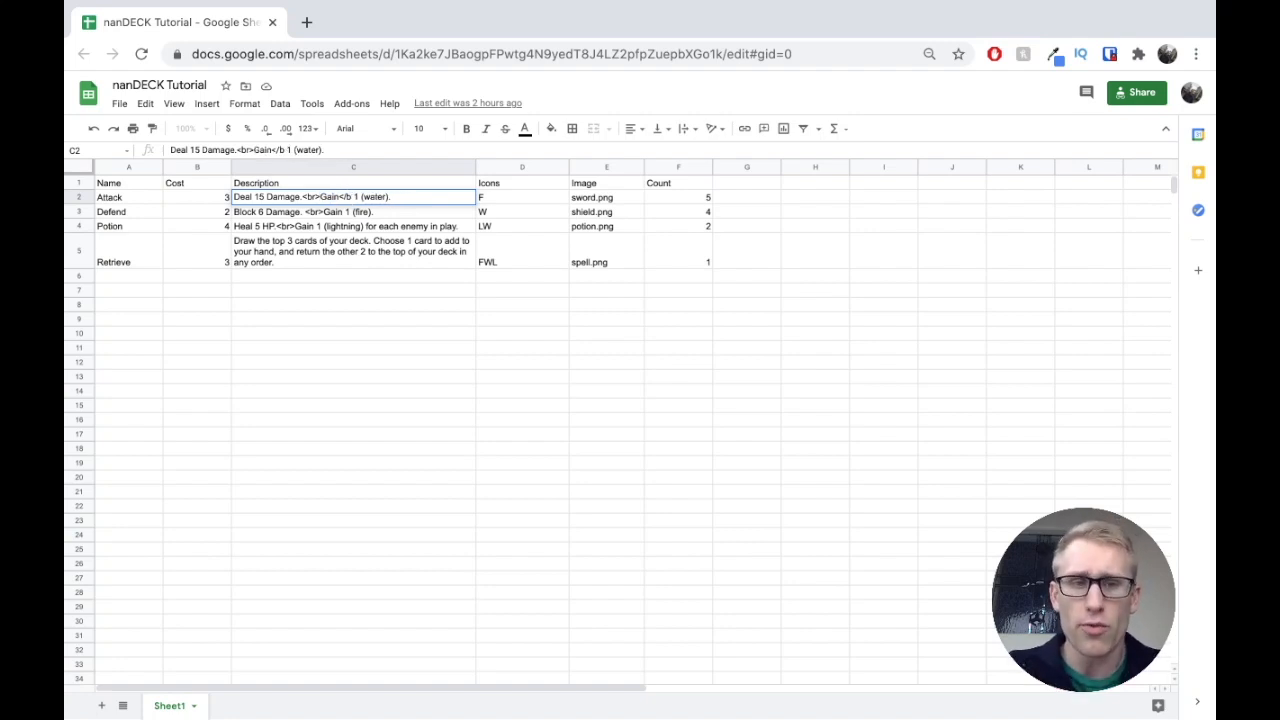
key(BackSpace)
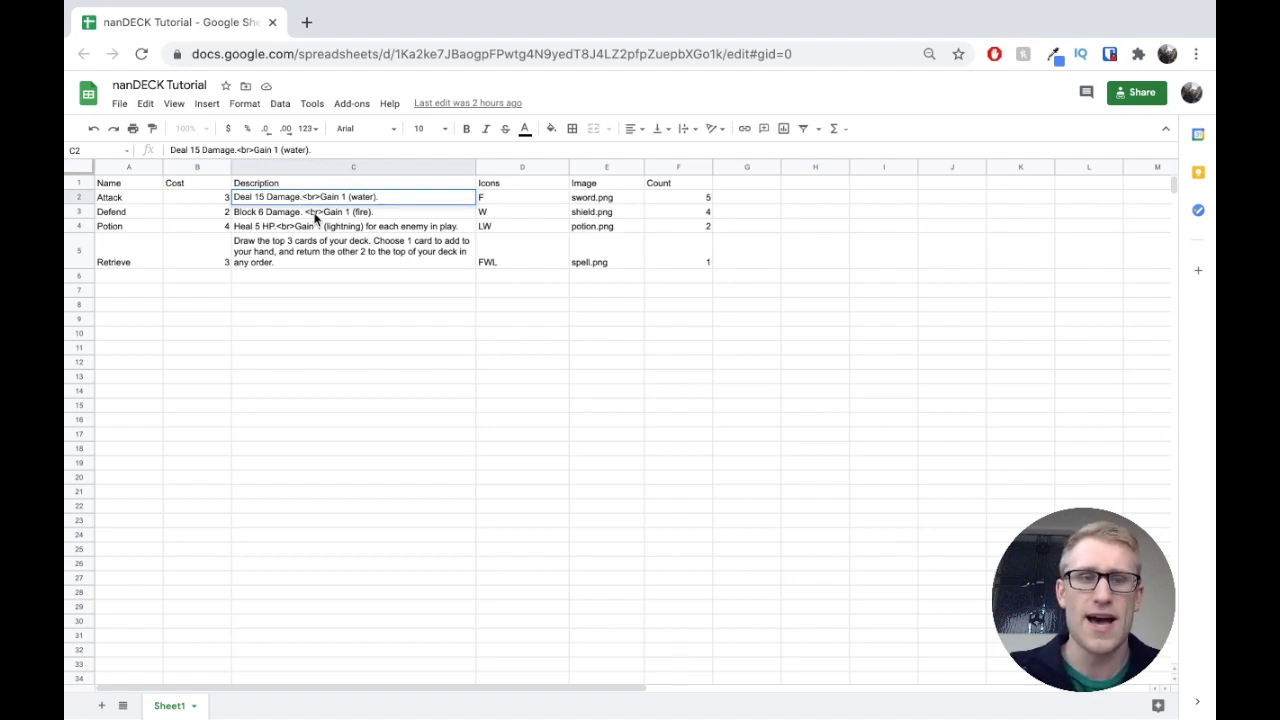
Leave the Attack description and look over the Defend and Potion card descriptions
click(320, 214)
click(345, 230)
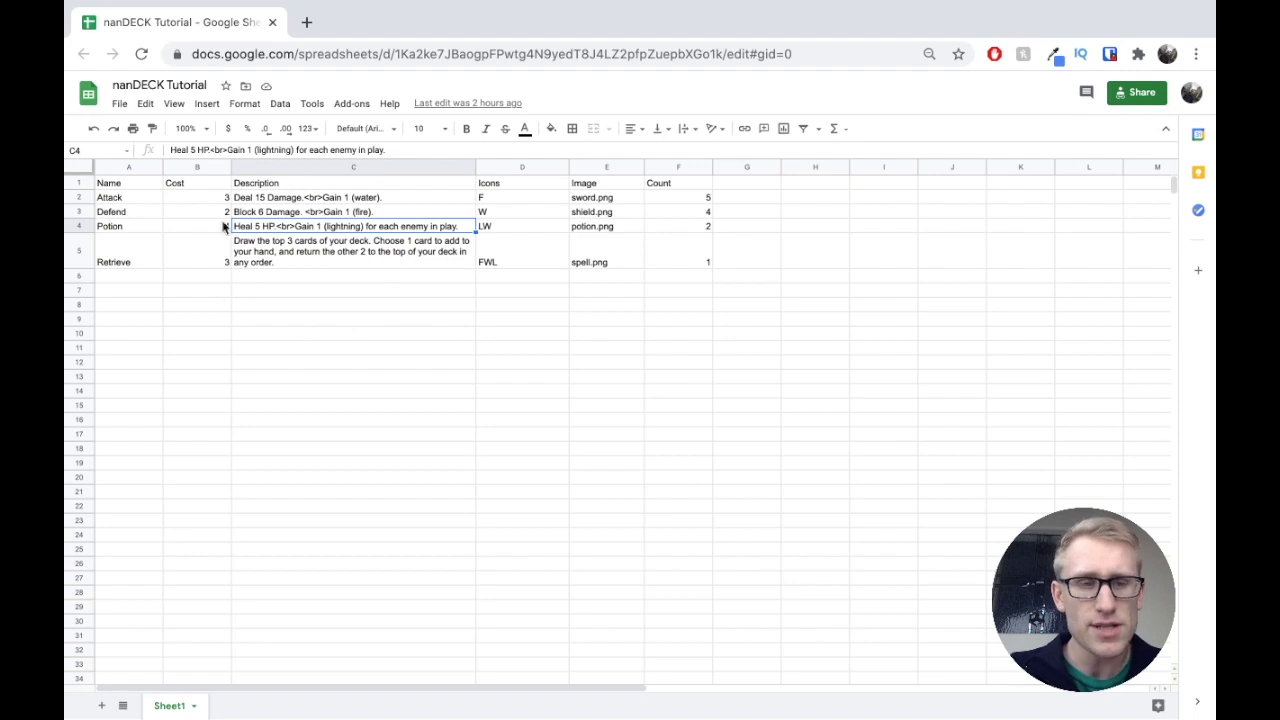
click(377, 304)
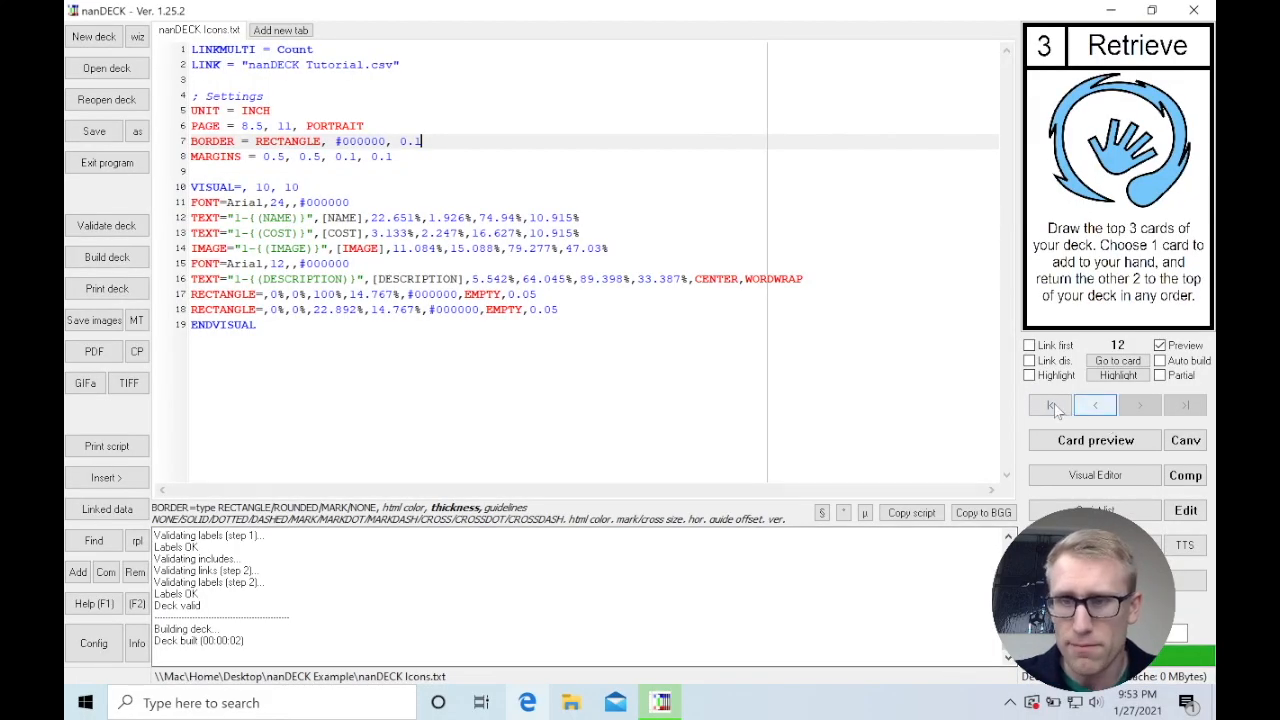
Switch to nanDECK, preview the first card of the deck and examine the script's VISUAL to ENDVISUAL block
click(1055, 407)
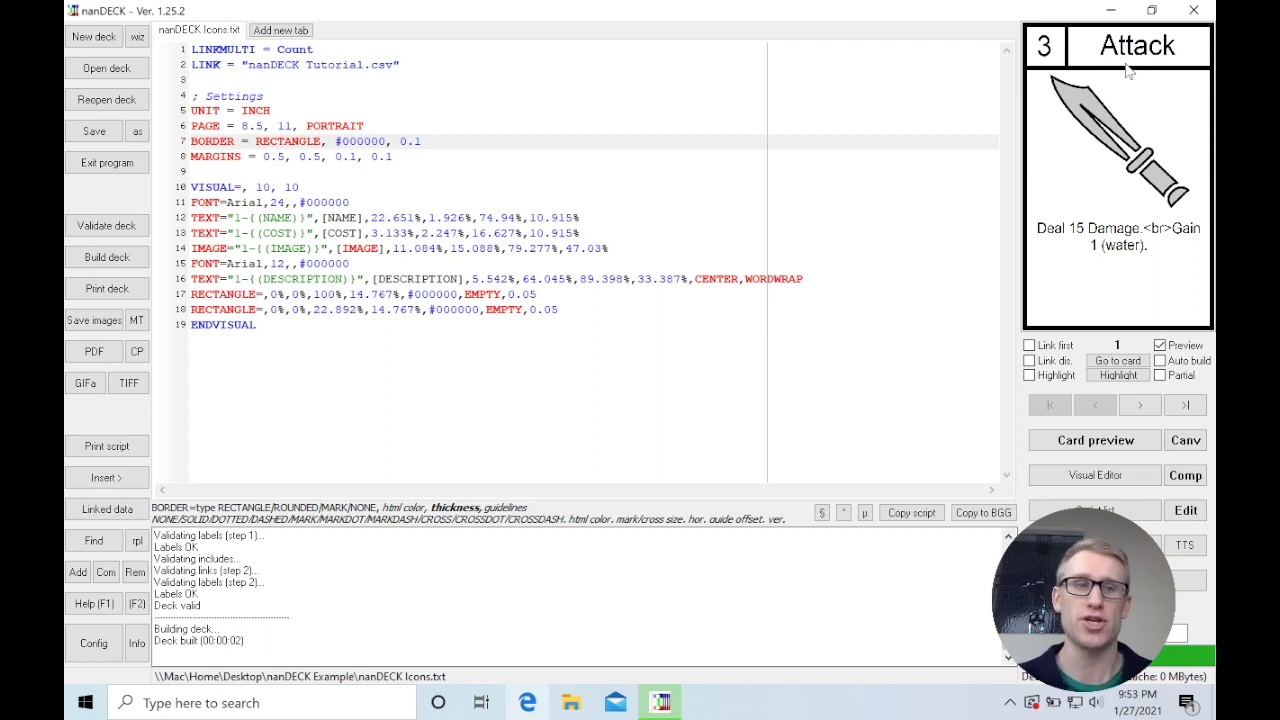
click(420, 156)
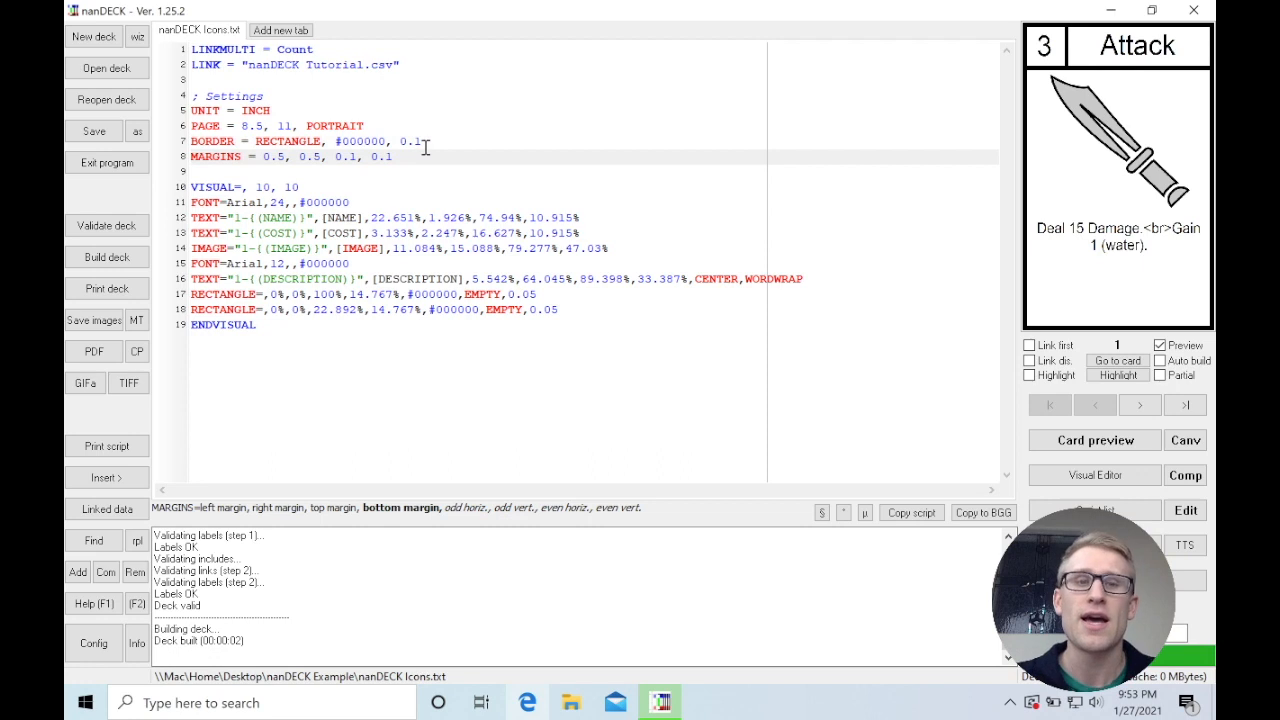
drag(193, 188, 283, 320)
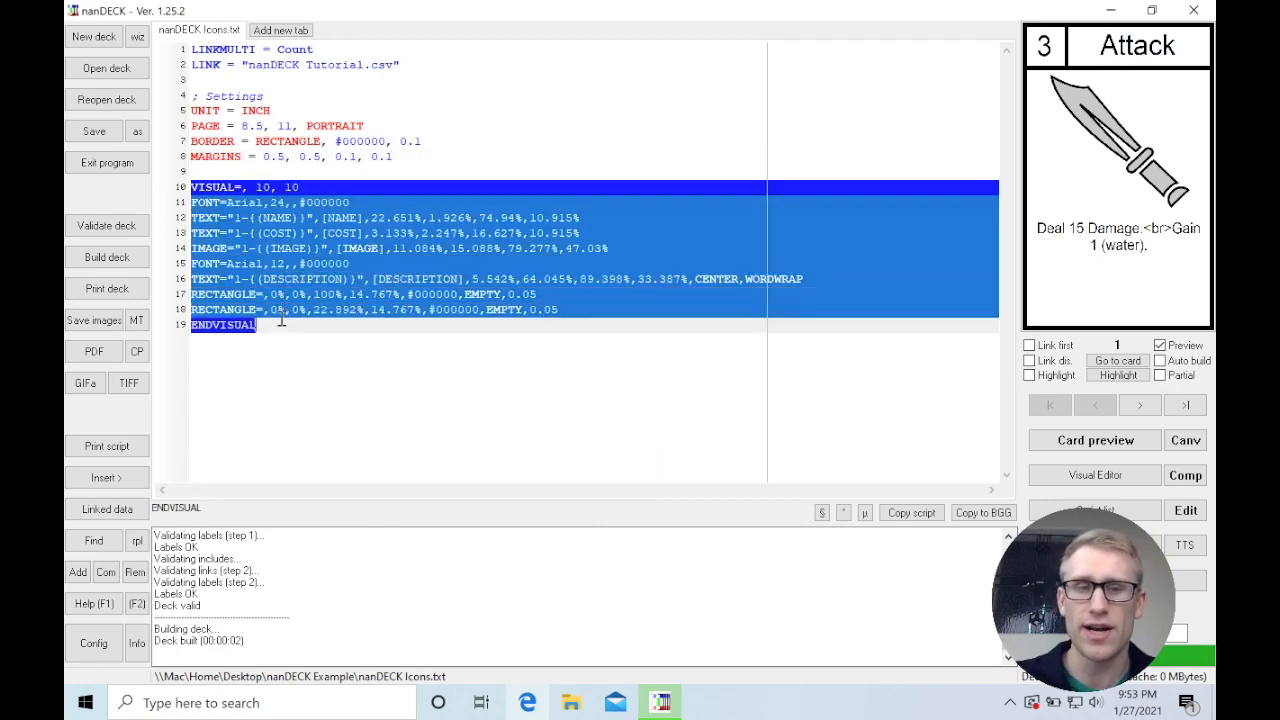
click(283, 320)
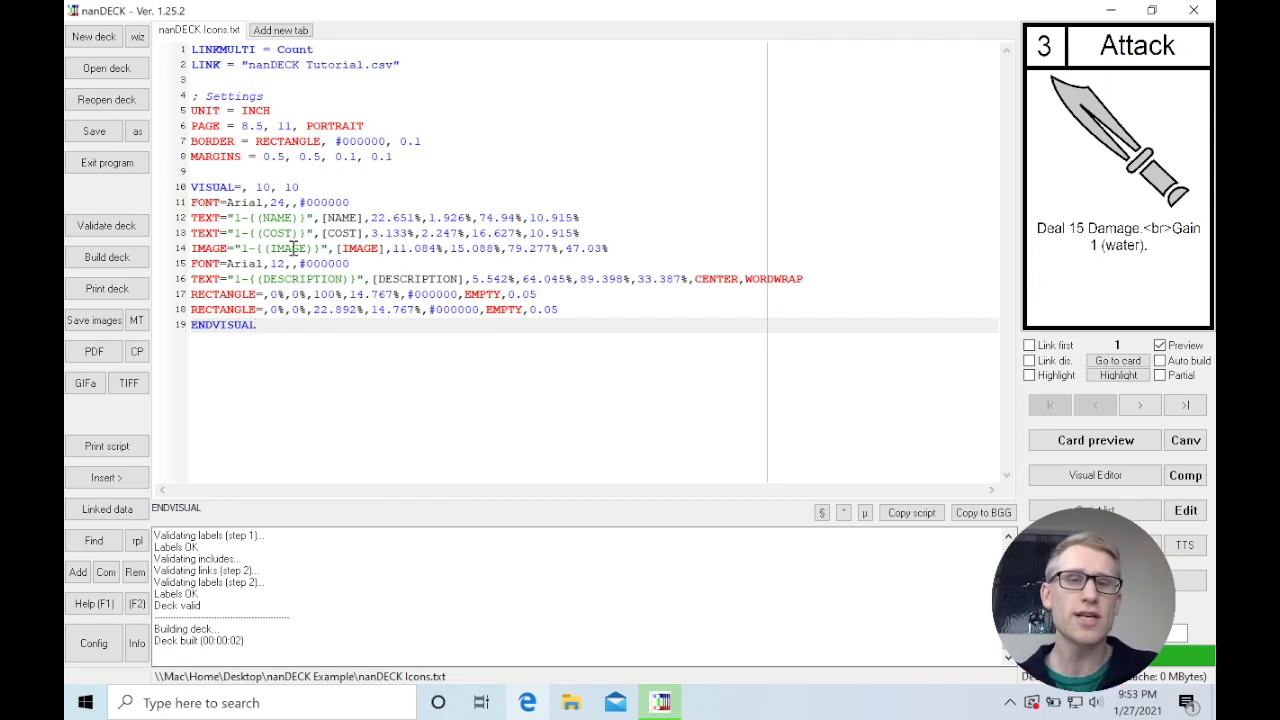
Insert a "; Icons" comment between the MARGINS setting and the VISUAL block, with an empty line below it
click(253, 171)
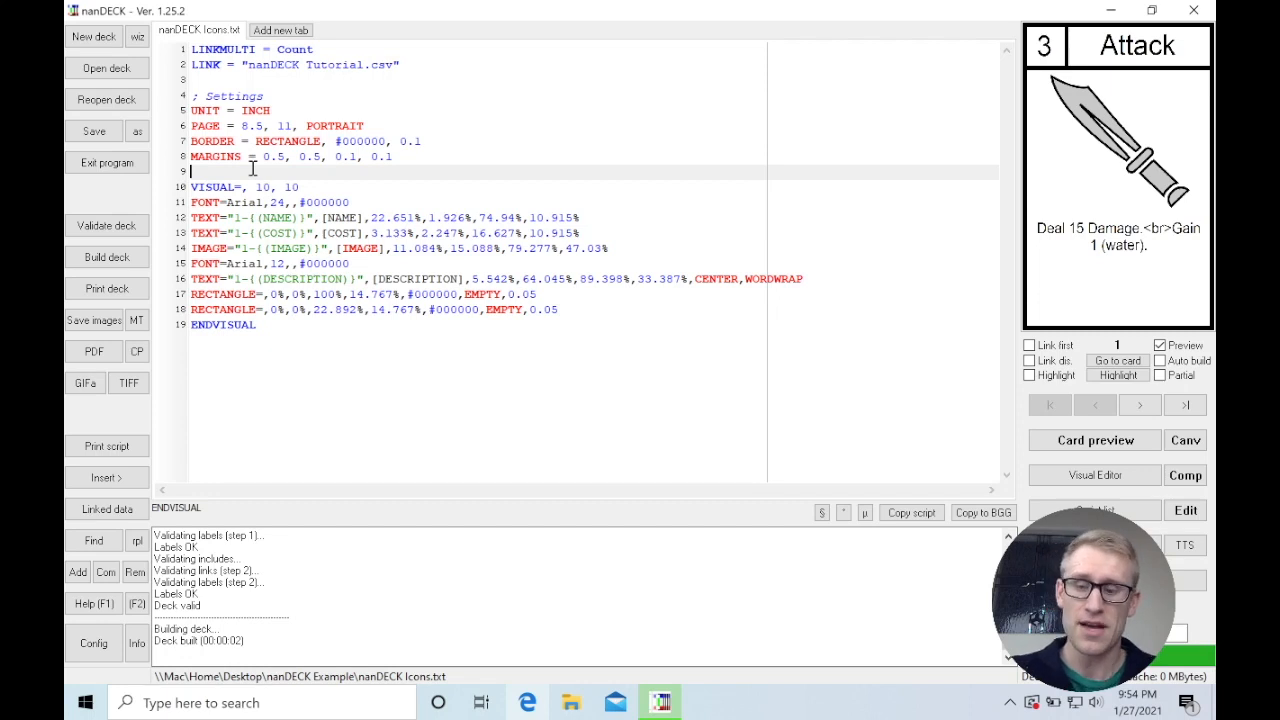
key(Return)
key(Return)
key(Up)
text(;)
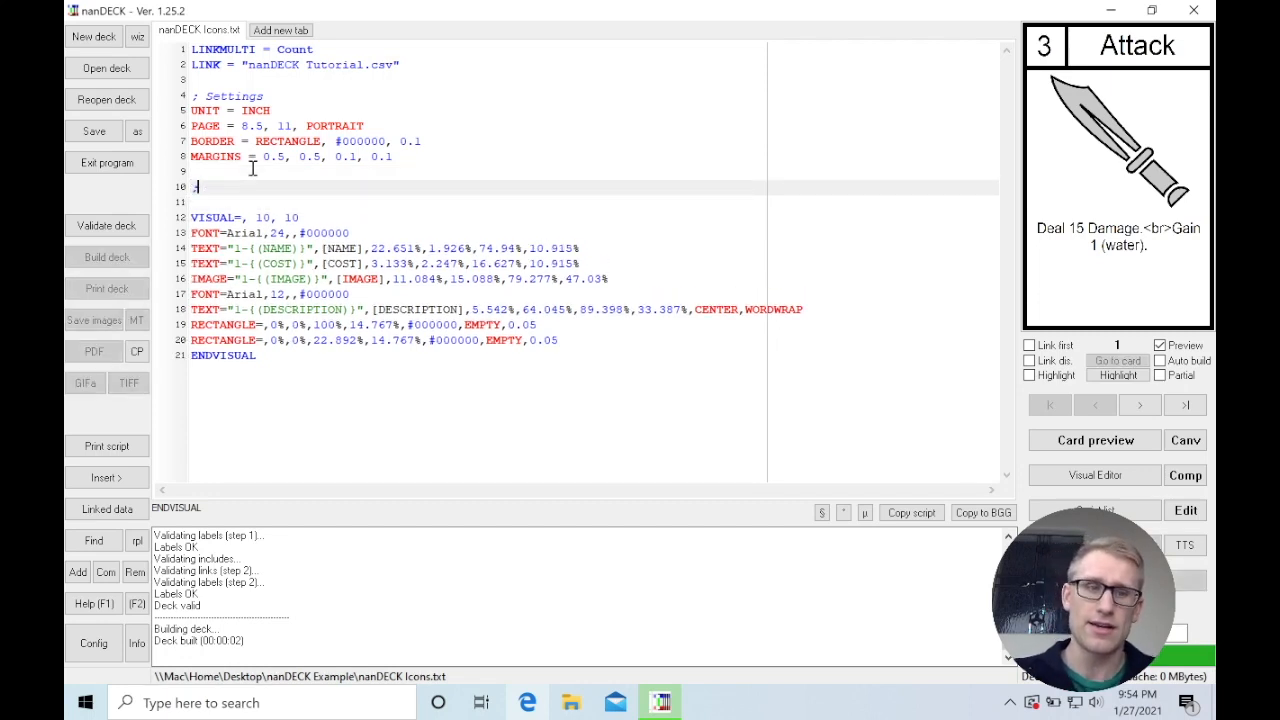
text( Icons)
key(Return)
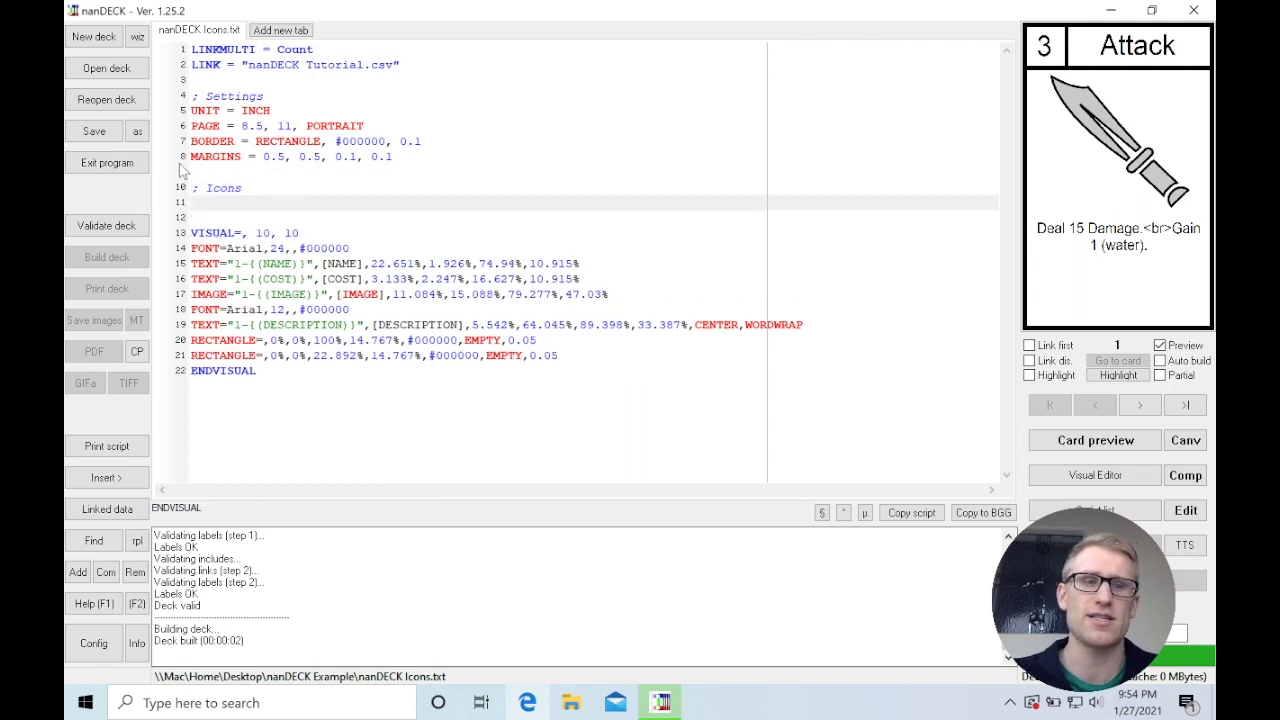
Add an ICON line under the Icons comment that assigns key F to fire.png, leaving the range empty
text(ICON)
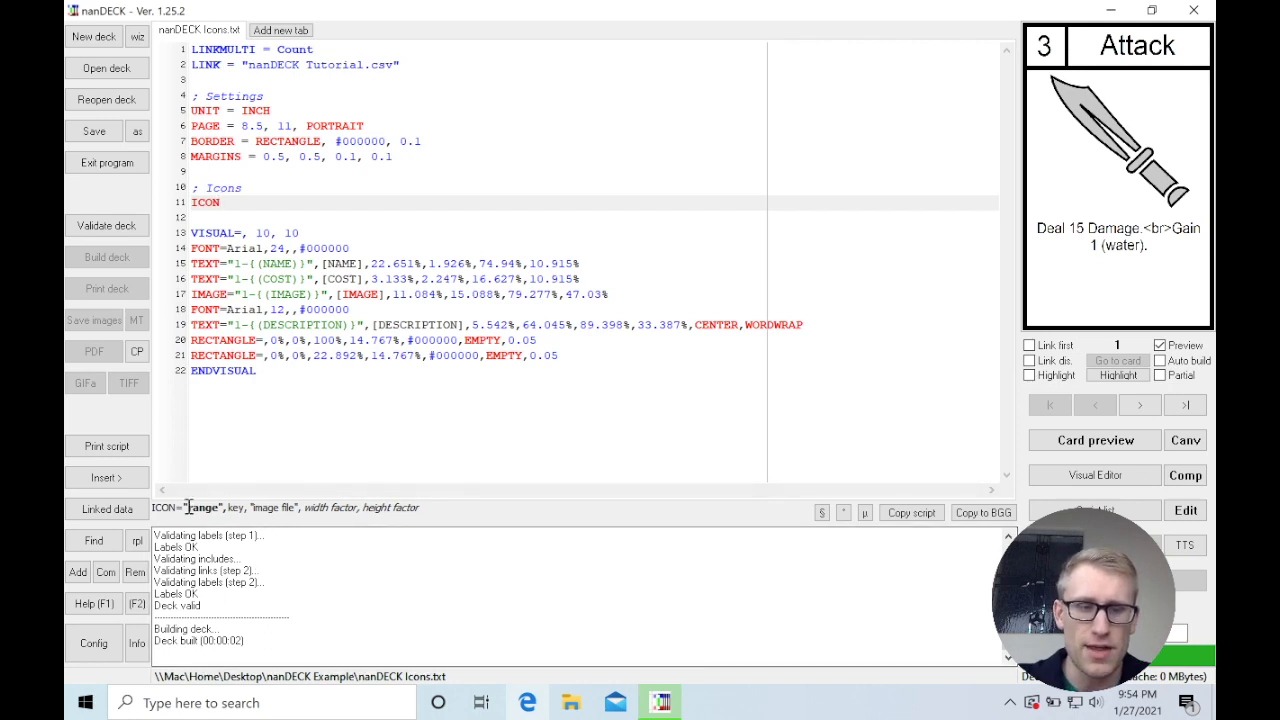
text(= , F,)
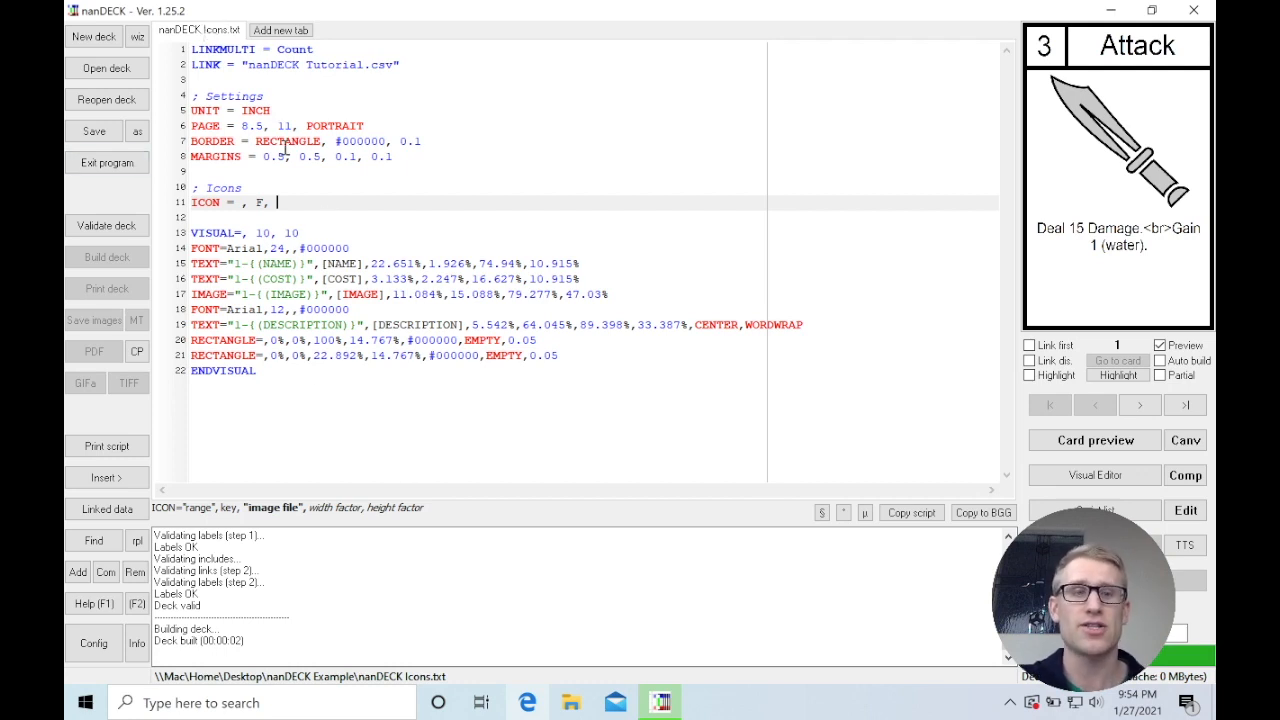
text(fire)
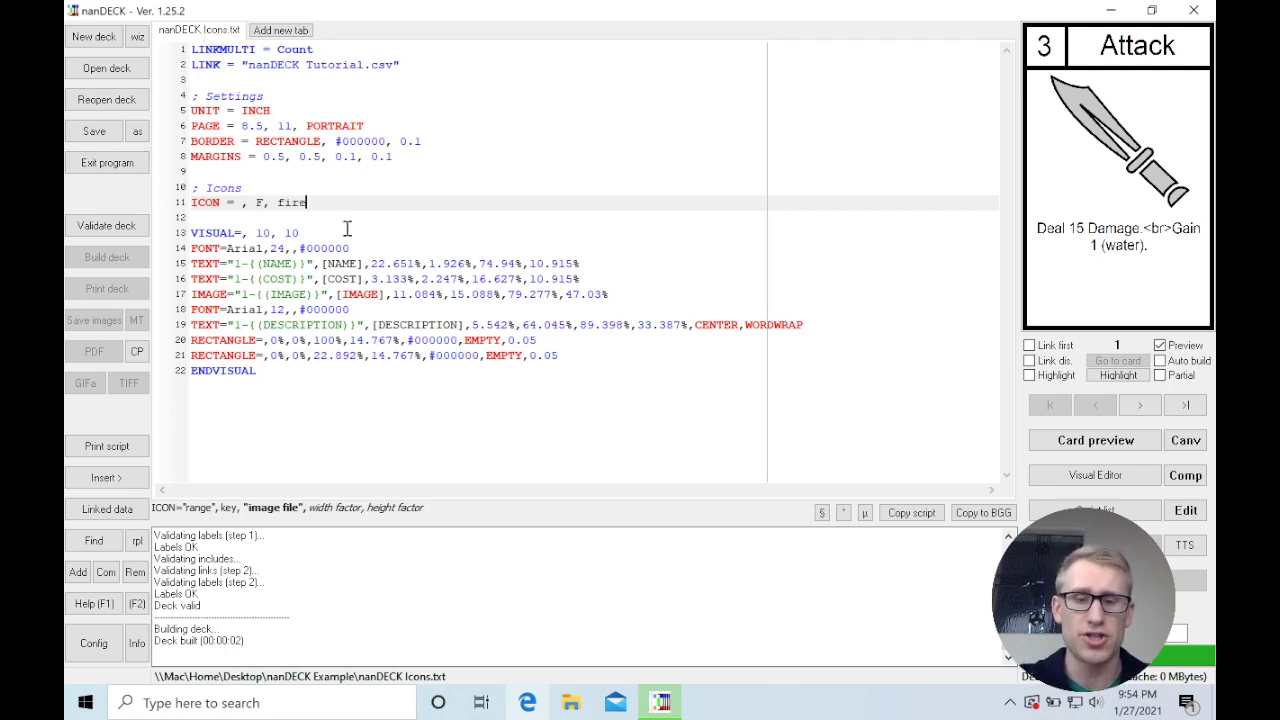
text(.png)
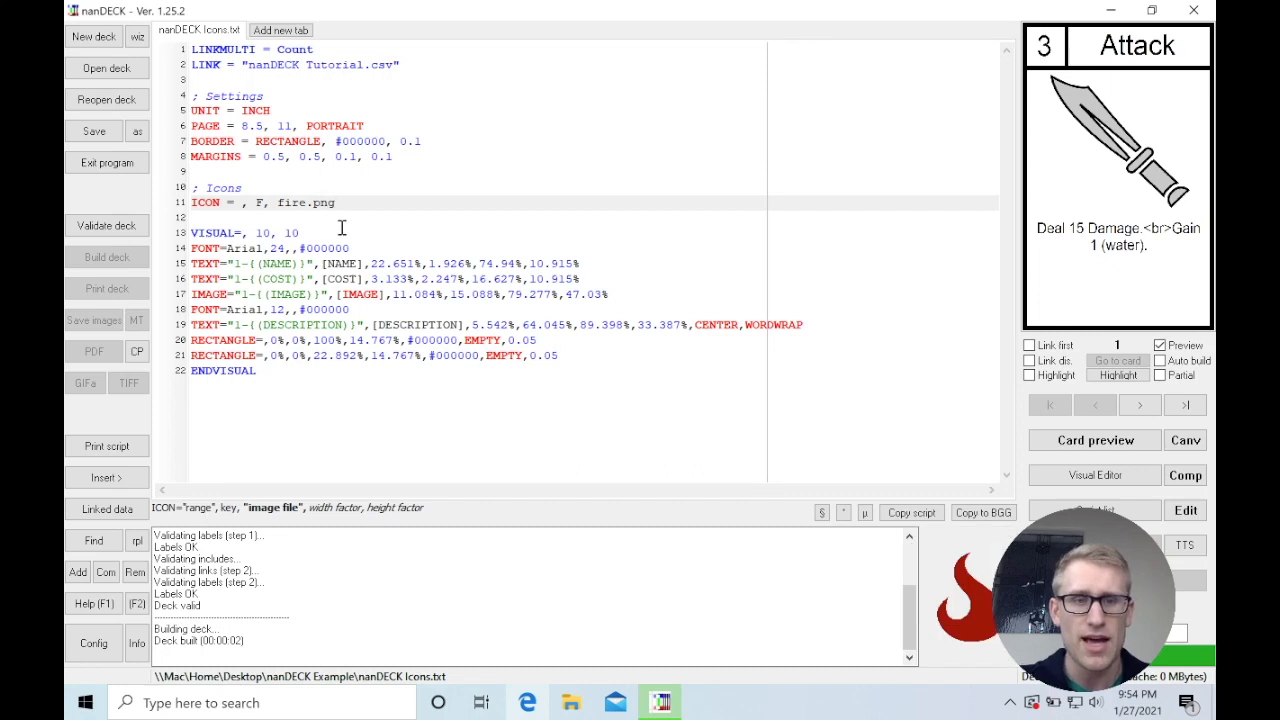
drag(277, 203, 337, 203)
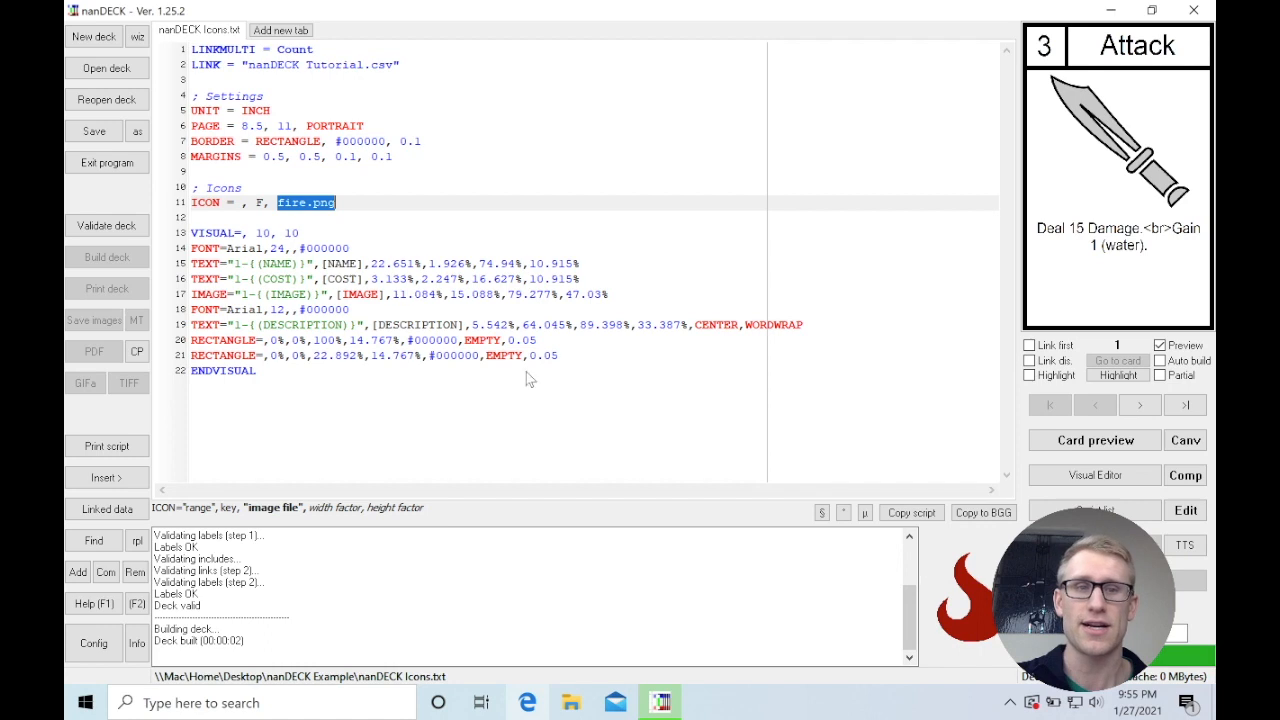
click(351, 202)
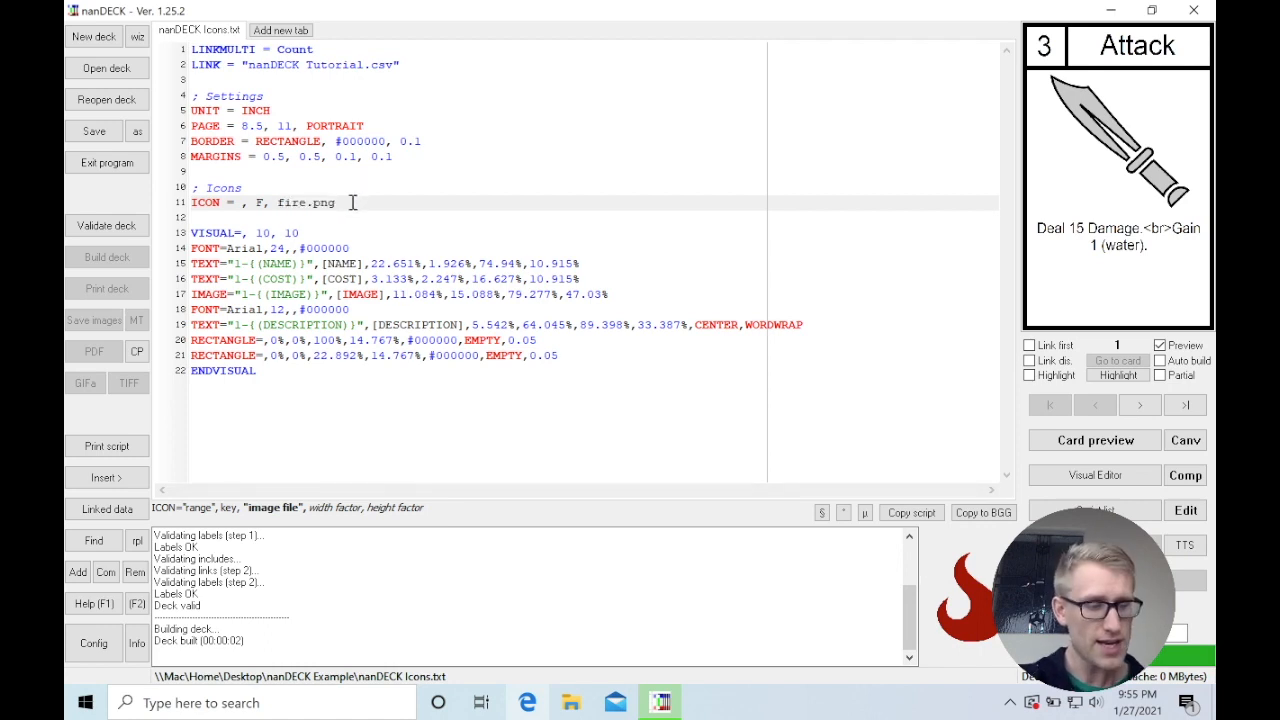
double_click(213, 203)
click(257, 203)
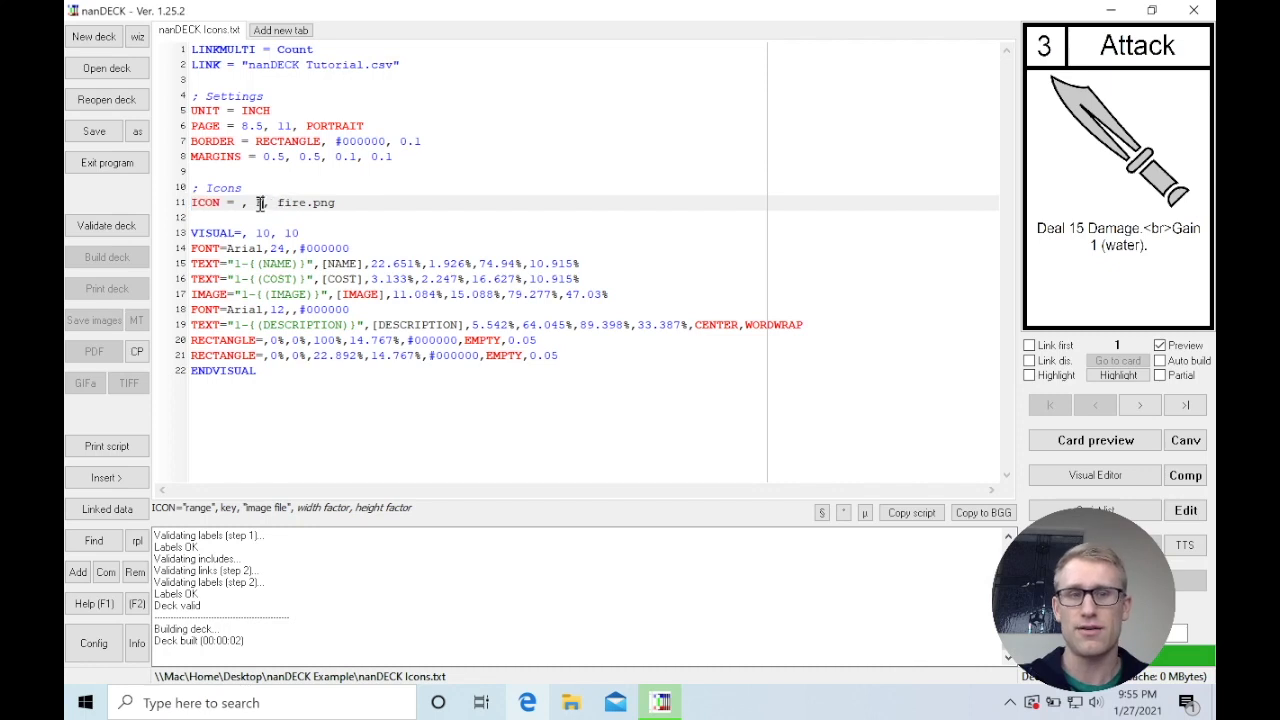
Duplicate the fire ICON line twice directly below the original
drag(334, 201, 193, 204)
click(336, 202)
key(ctrl+c)
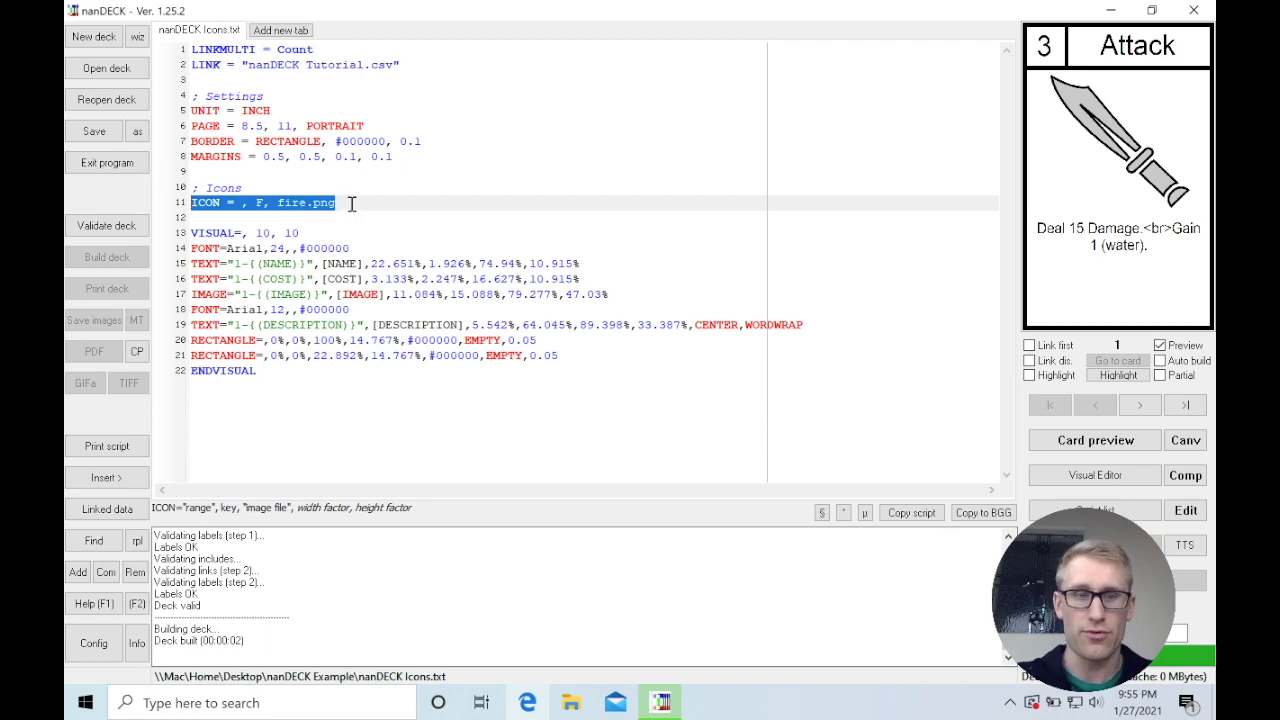
click(349, 203)
key(Return)
key(ctrl+v)
key(Return)
key(ctrl+v)
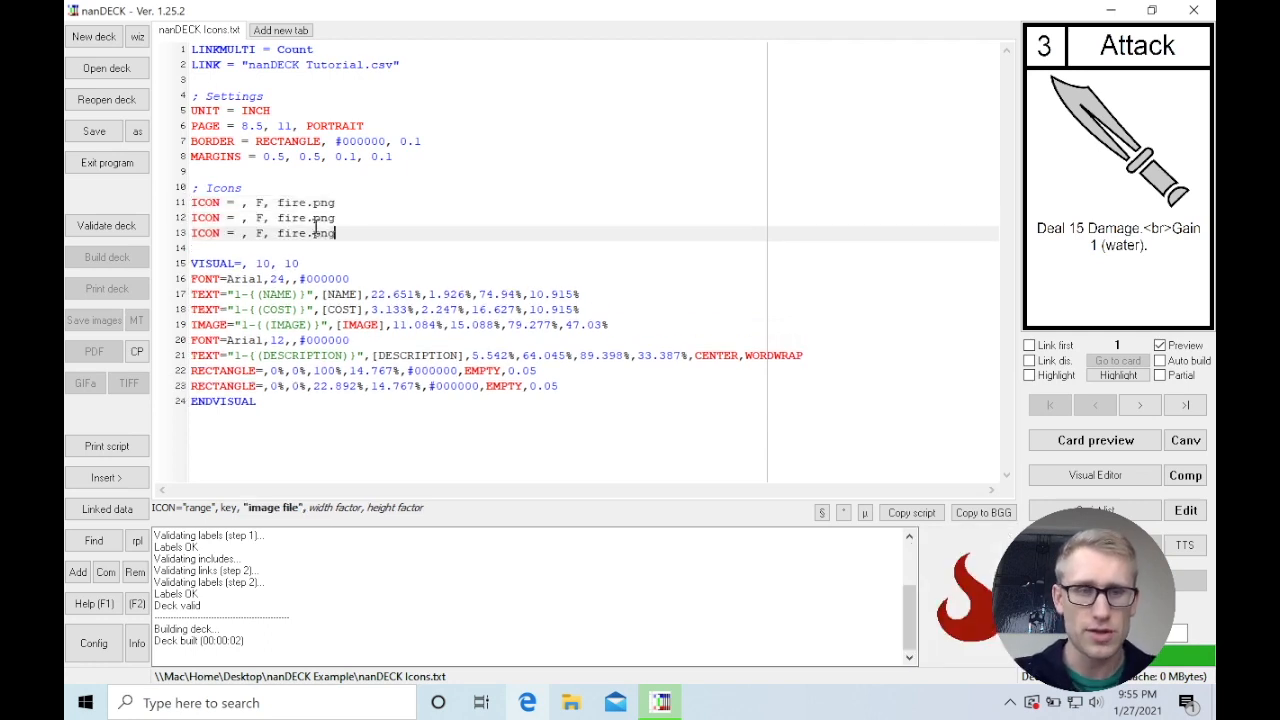
Change the second ICON line to key W with the image file water.png
double_click(260, 217)
text(W)
double_click(296, 217)
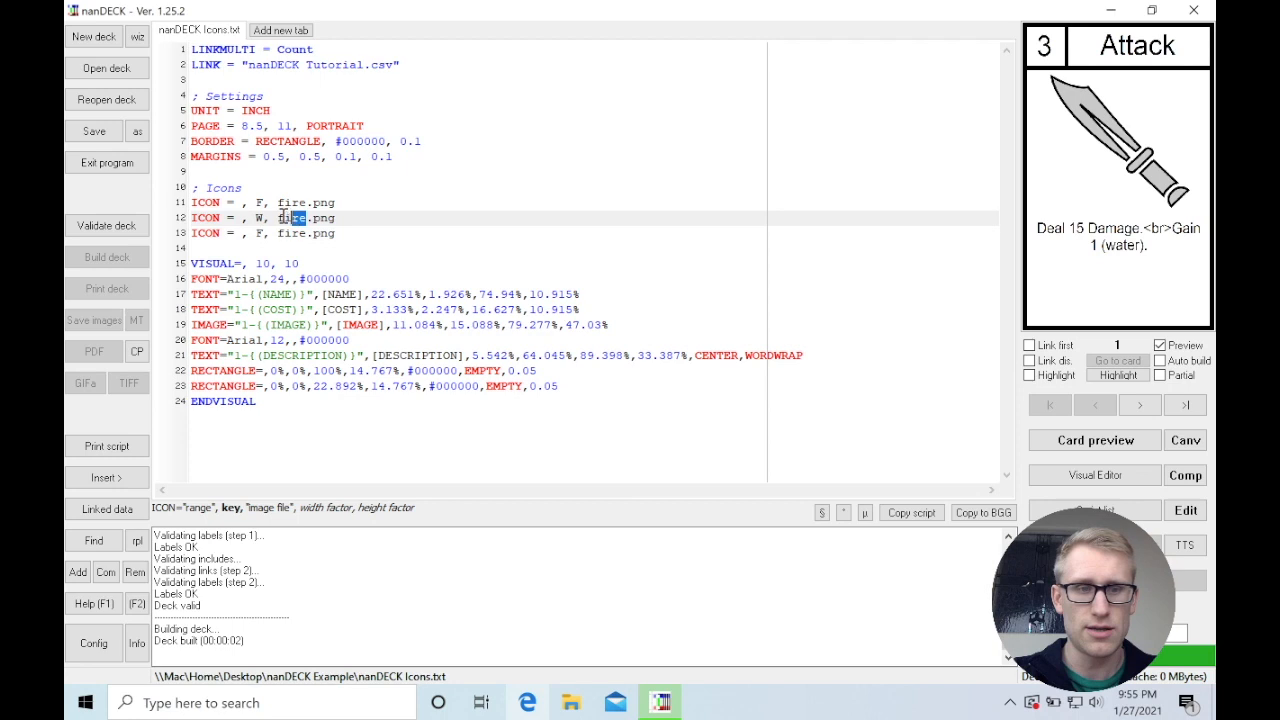
text(water)
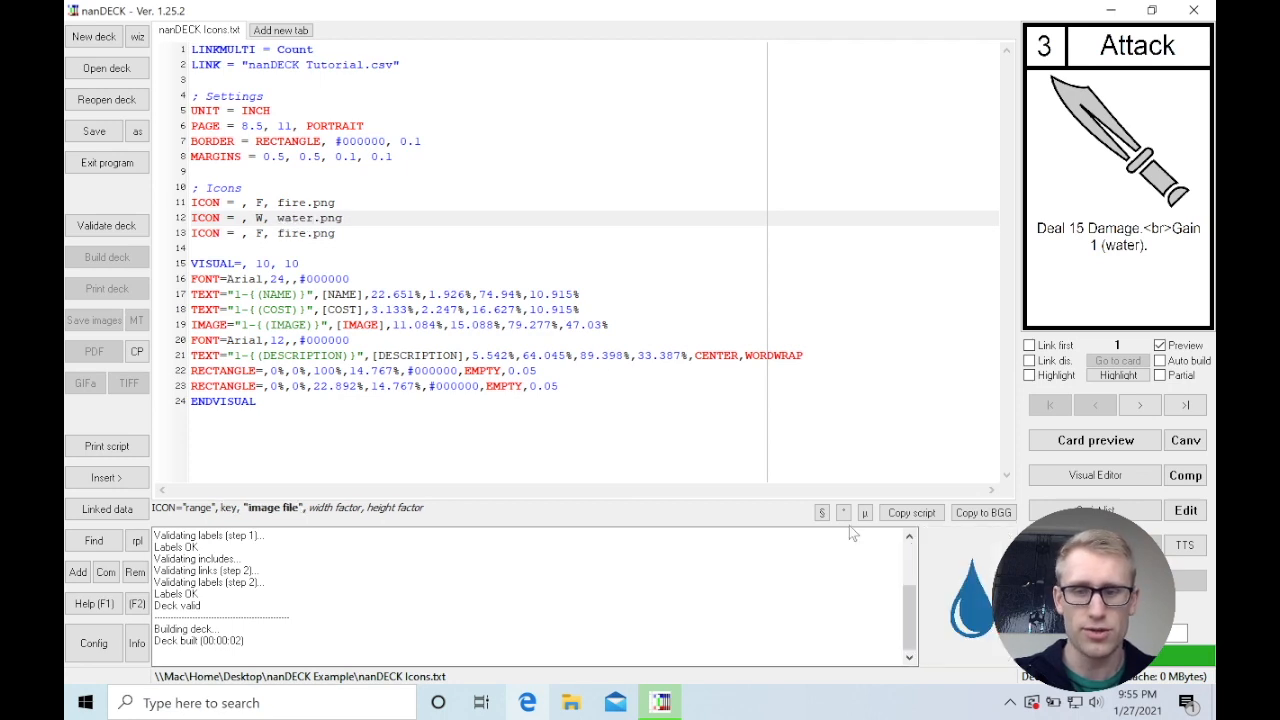
Change the third ICON line to key L with the image file lightning.png
double_click(260, 233)
text(L)
double_click(292, 233)
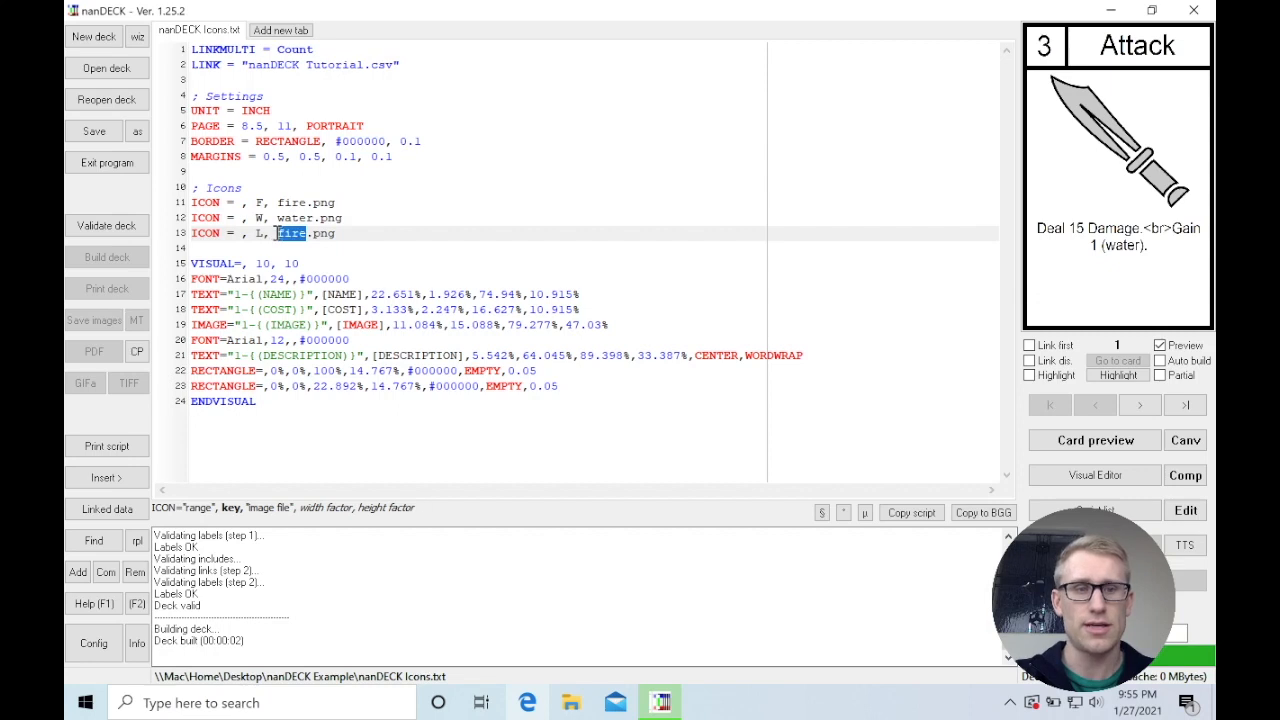
text(lightning)
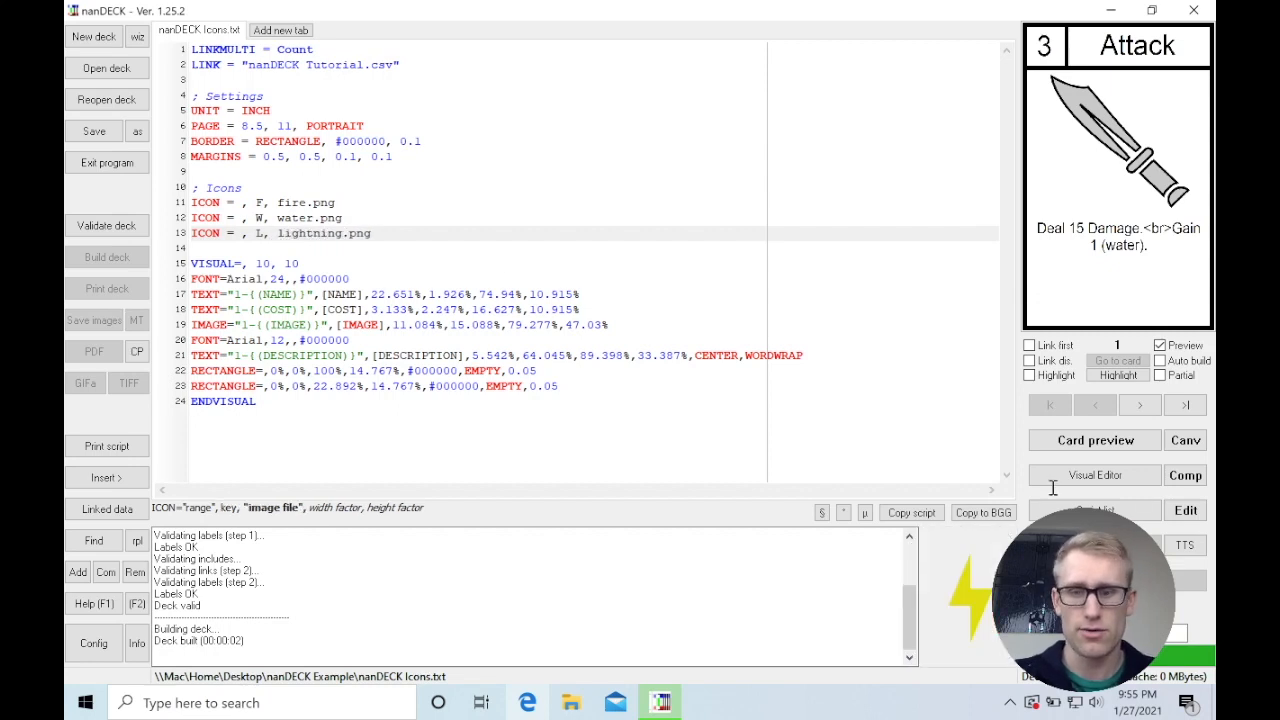
click(365, 235)
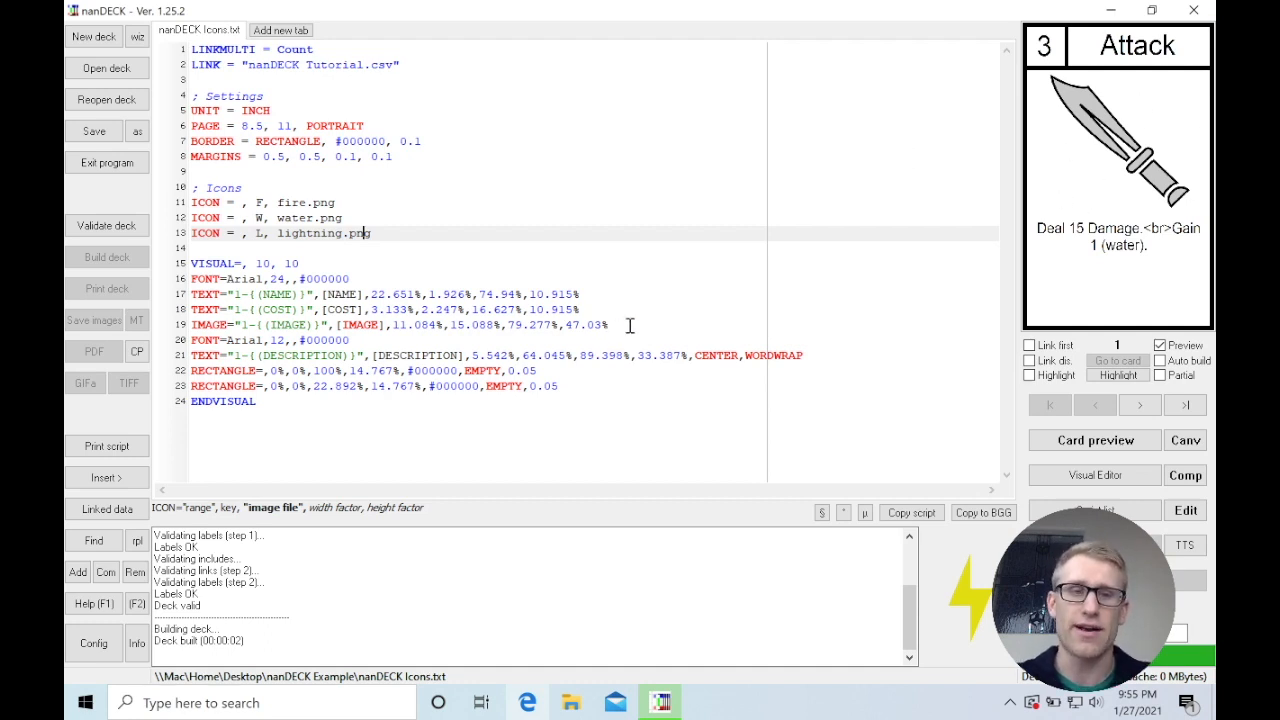
Open the Visual Editor and narrow the NAME text frame from its far end to about half the card's width
click(479, 263)
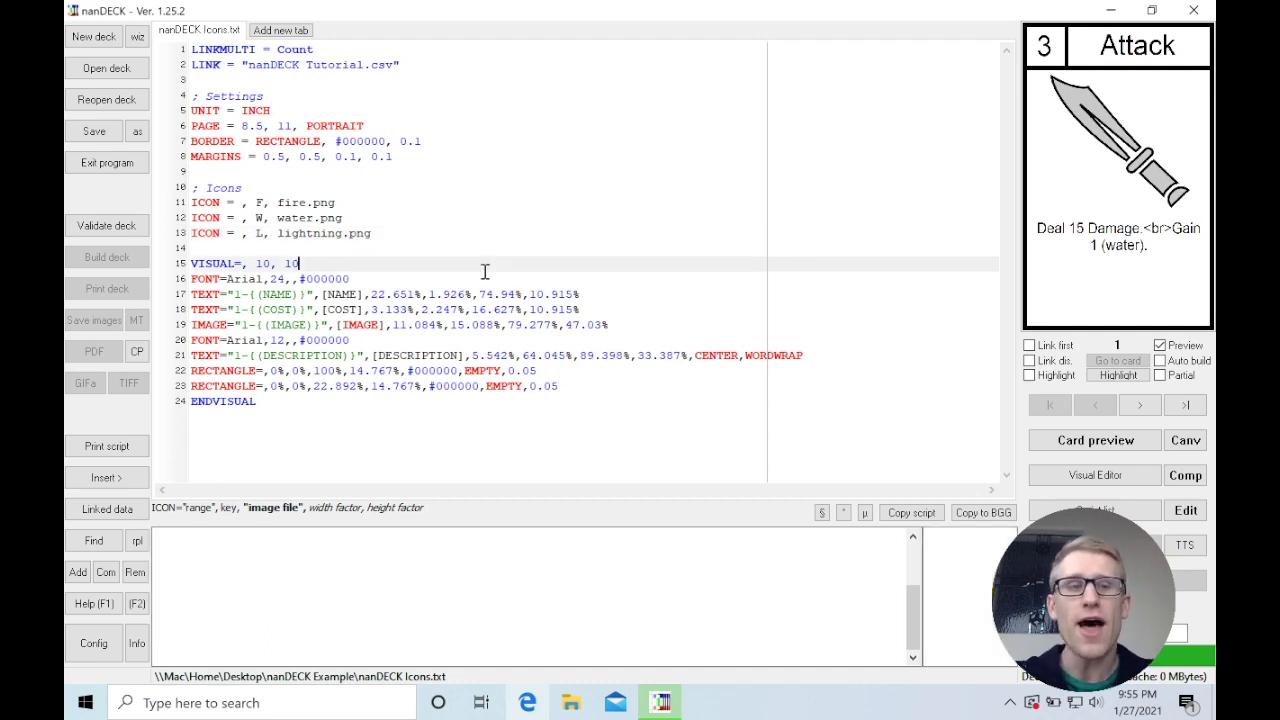
click(1136, 482)
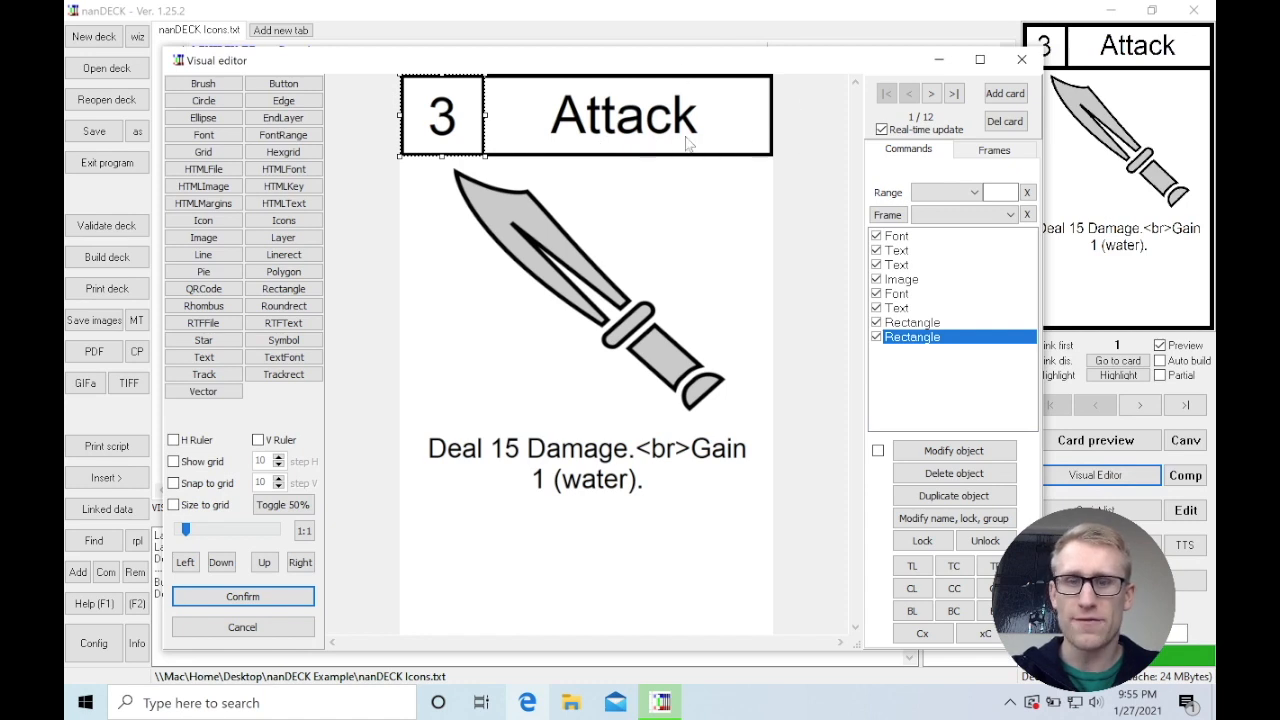
click(910, 265)
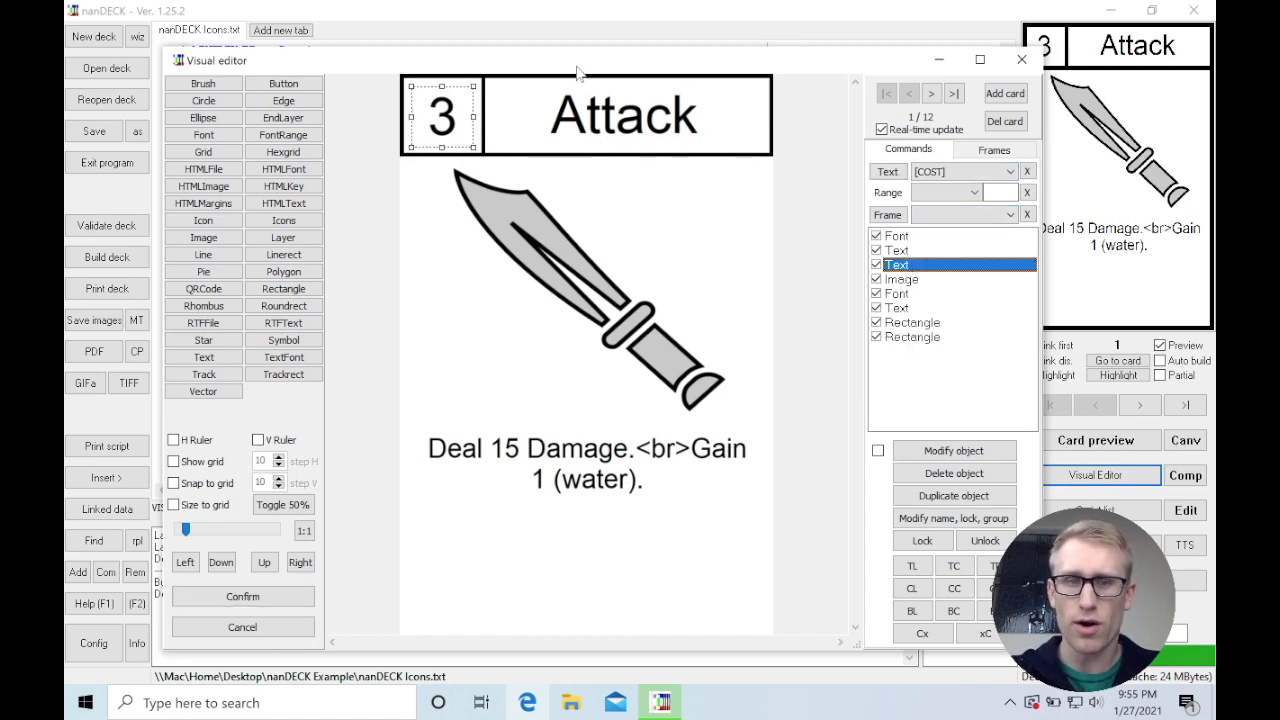
click(620, 118)
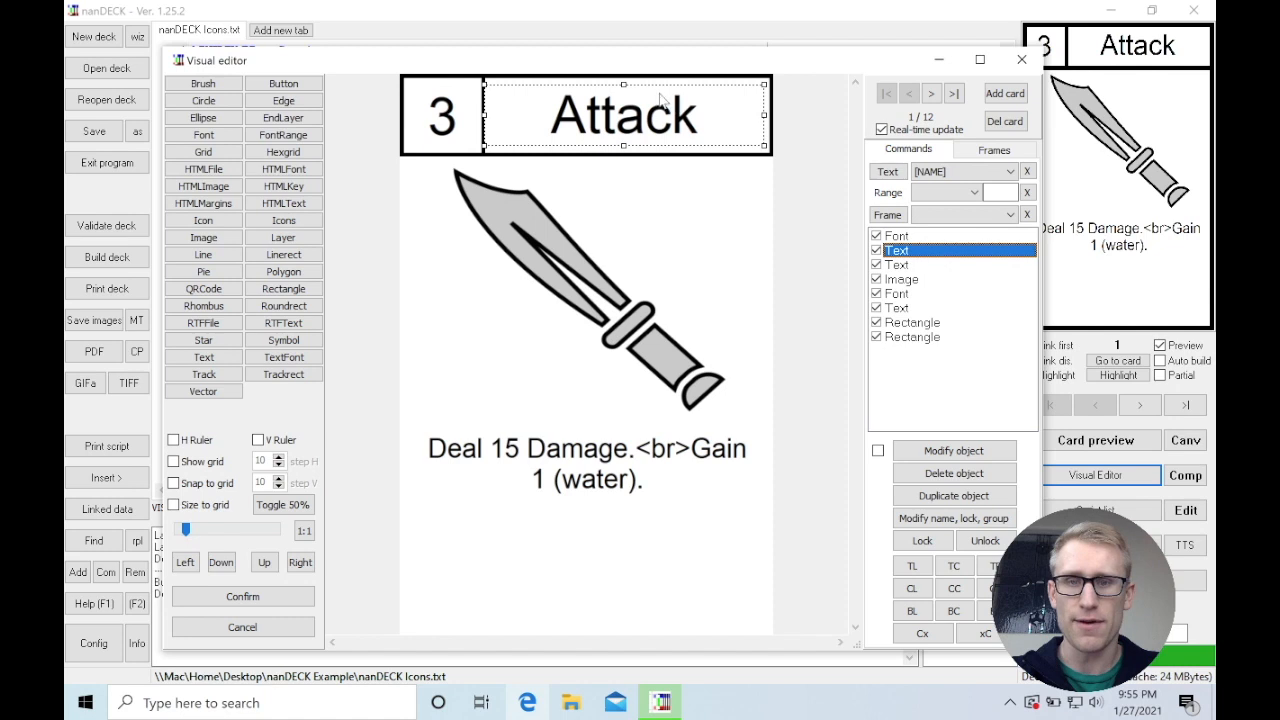
drag(761, 114, 669, 115)
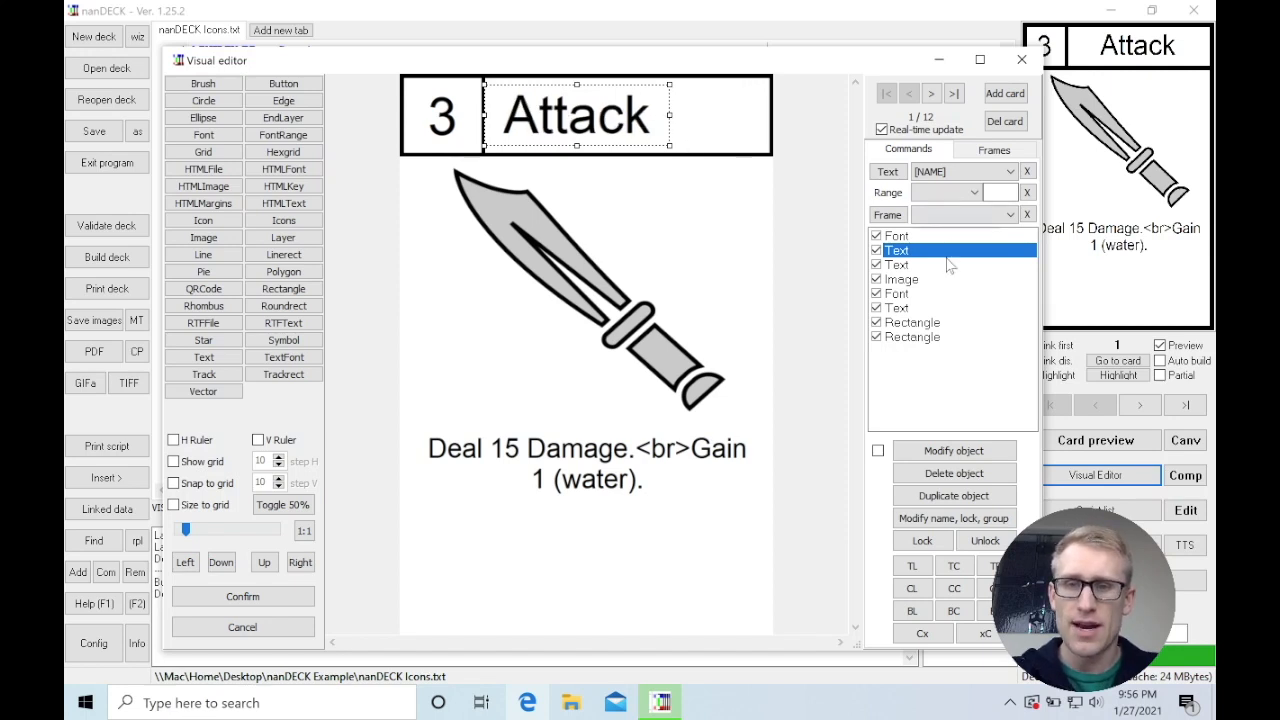
Reorder the card's objects so that the COST text comes directly before the NAME text
click(900, 240)
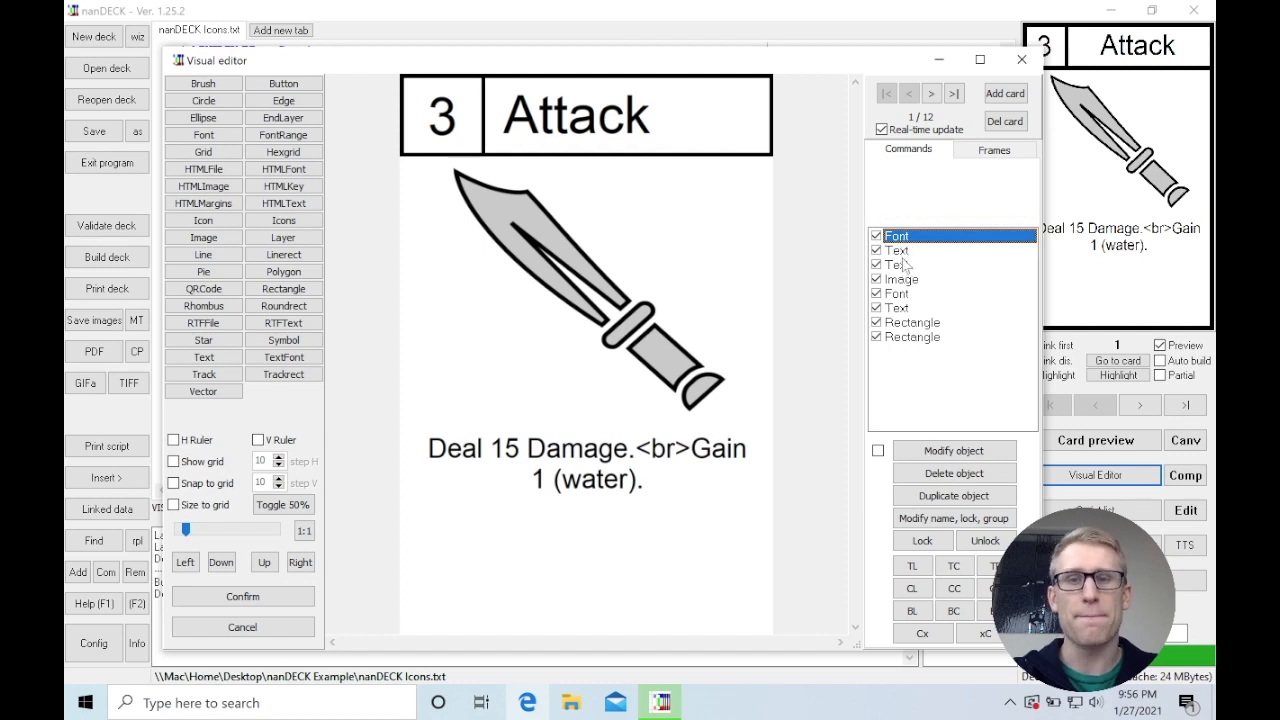
click(904, 308)
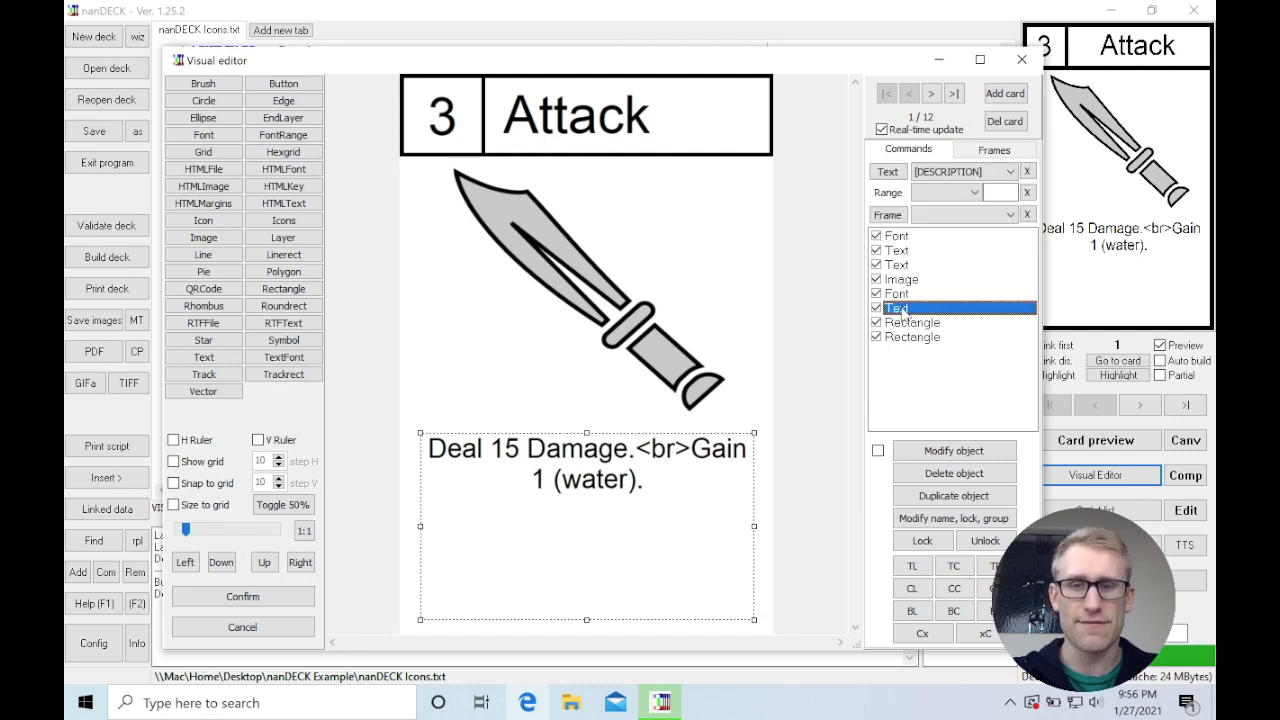
click(896, 265)
click(895, 250)
click(895, 237)
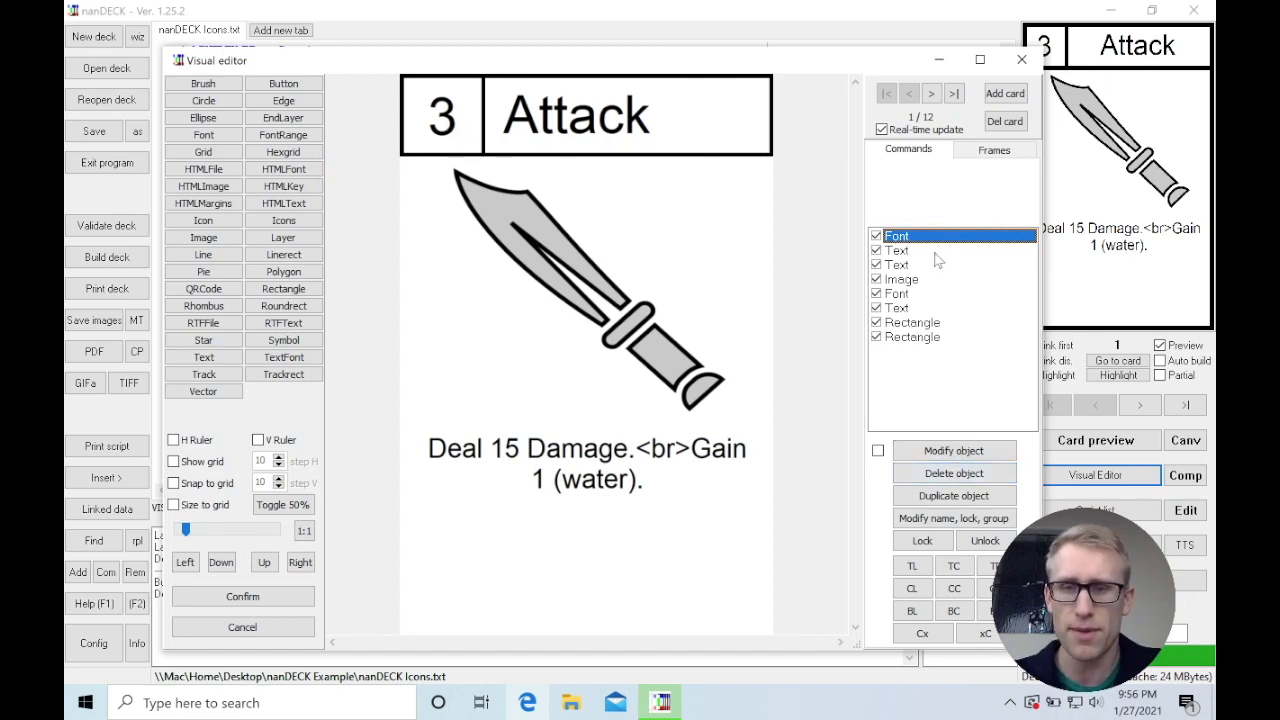
click(900, 251)
click(900, 265)
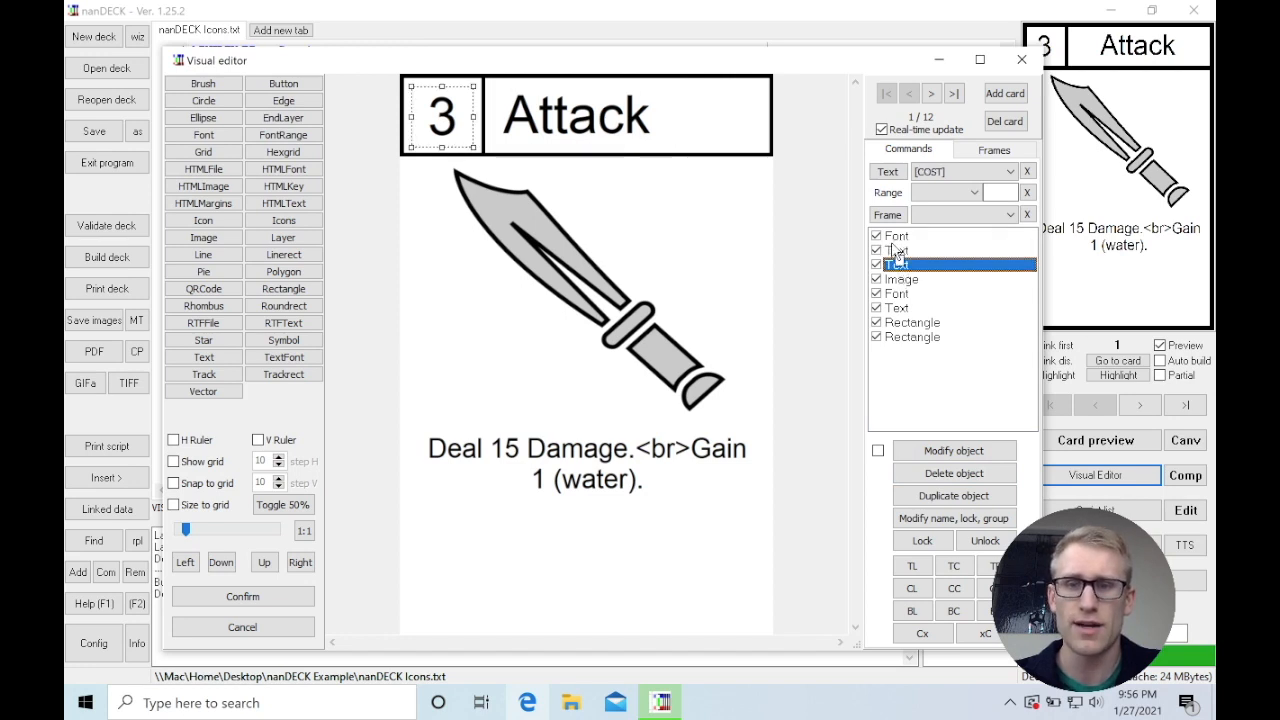
click(899, 251)
click(902, 240)
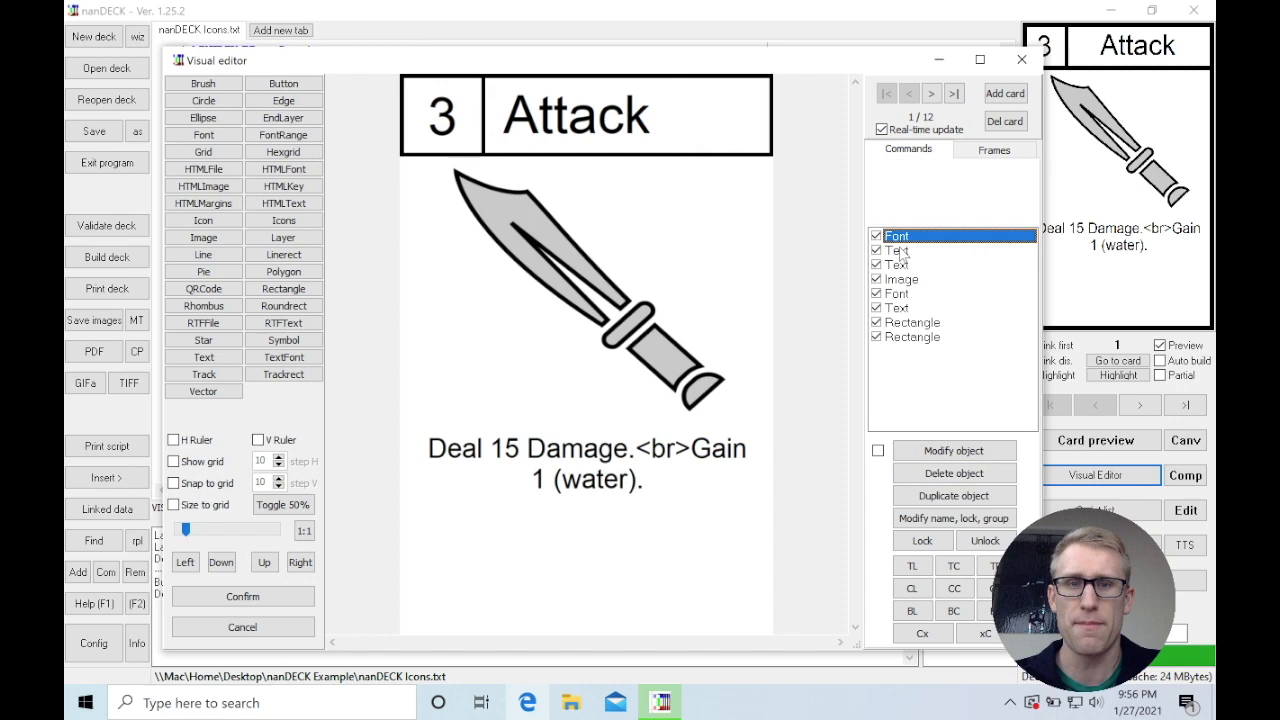
click(899, 251)
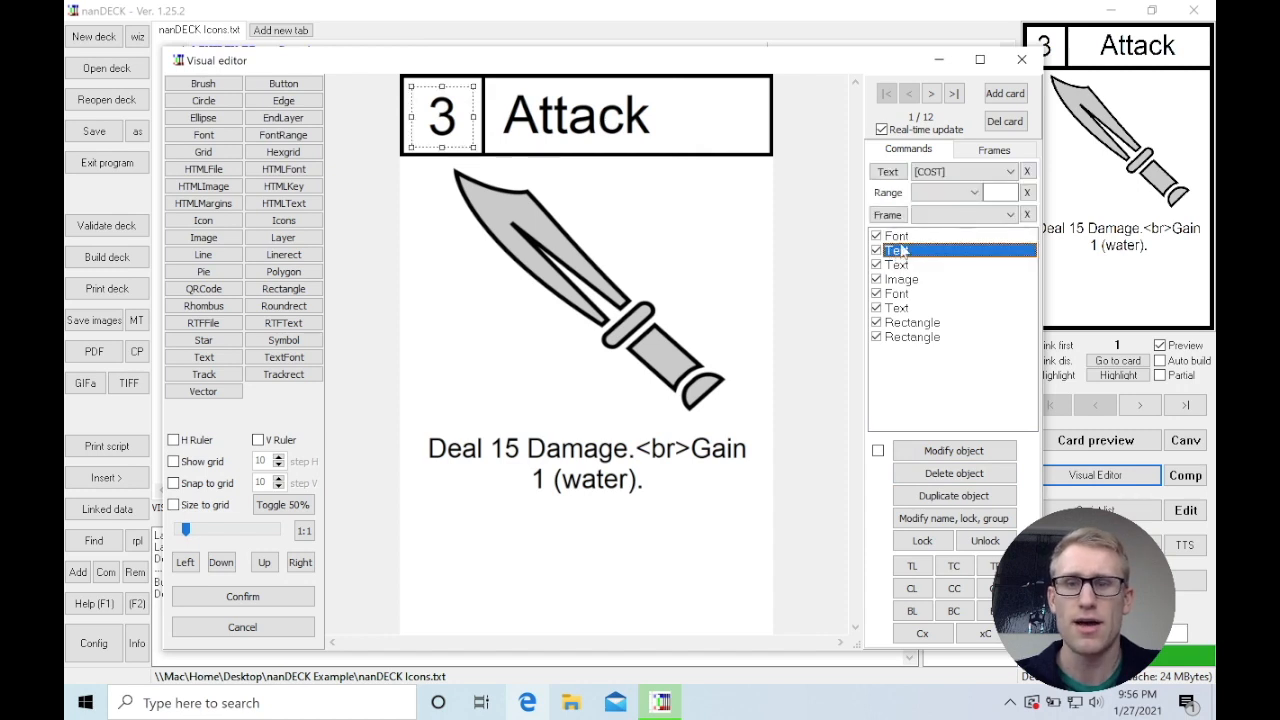
Duplicate the first Font object and place the copy between the COST text and the NAME text
click(900, 237)
click(947, 490)
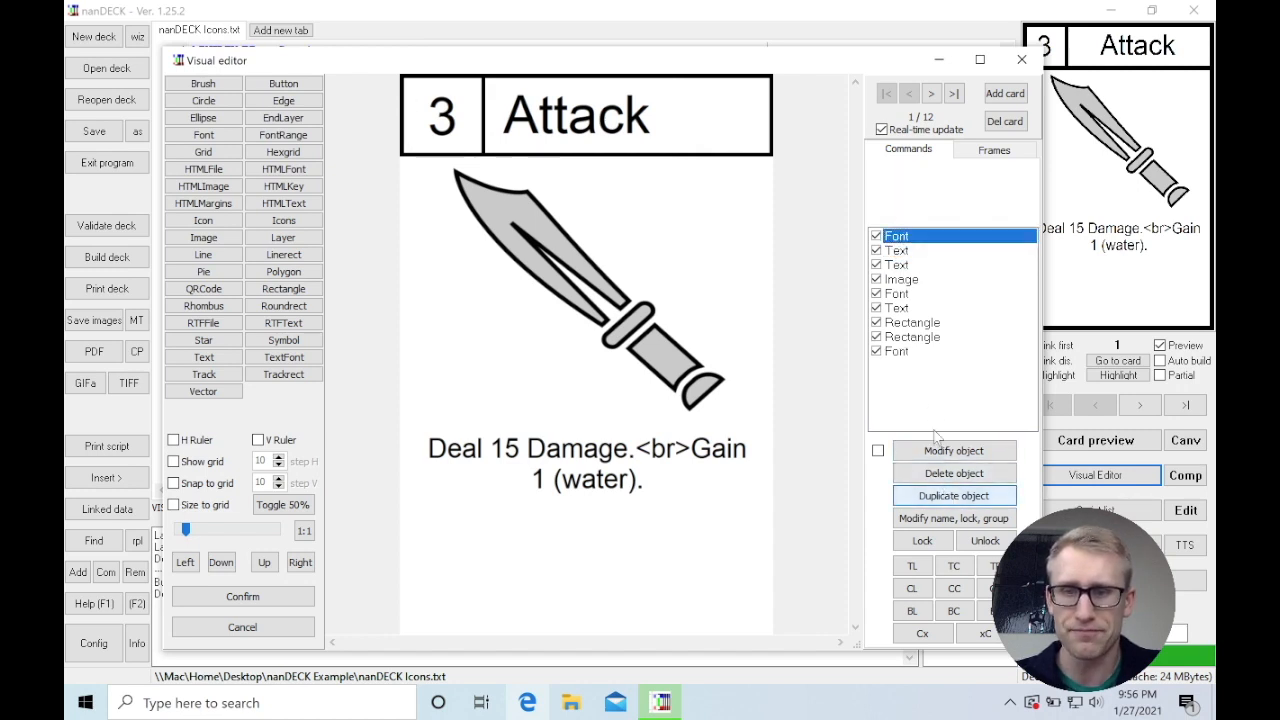
click(892, 352)
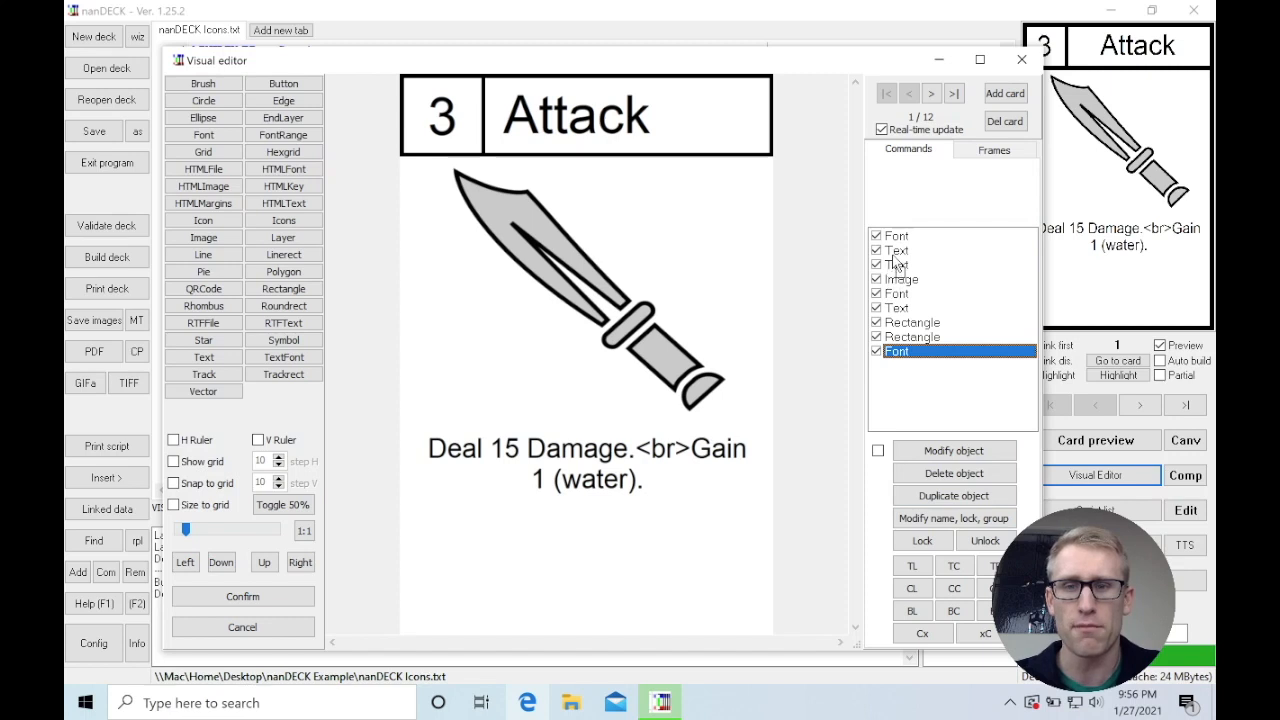
drag(895, 265, 903, 278)
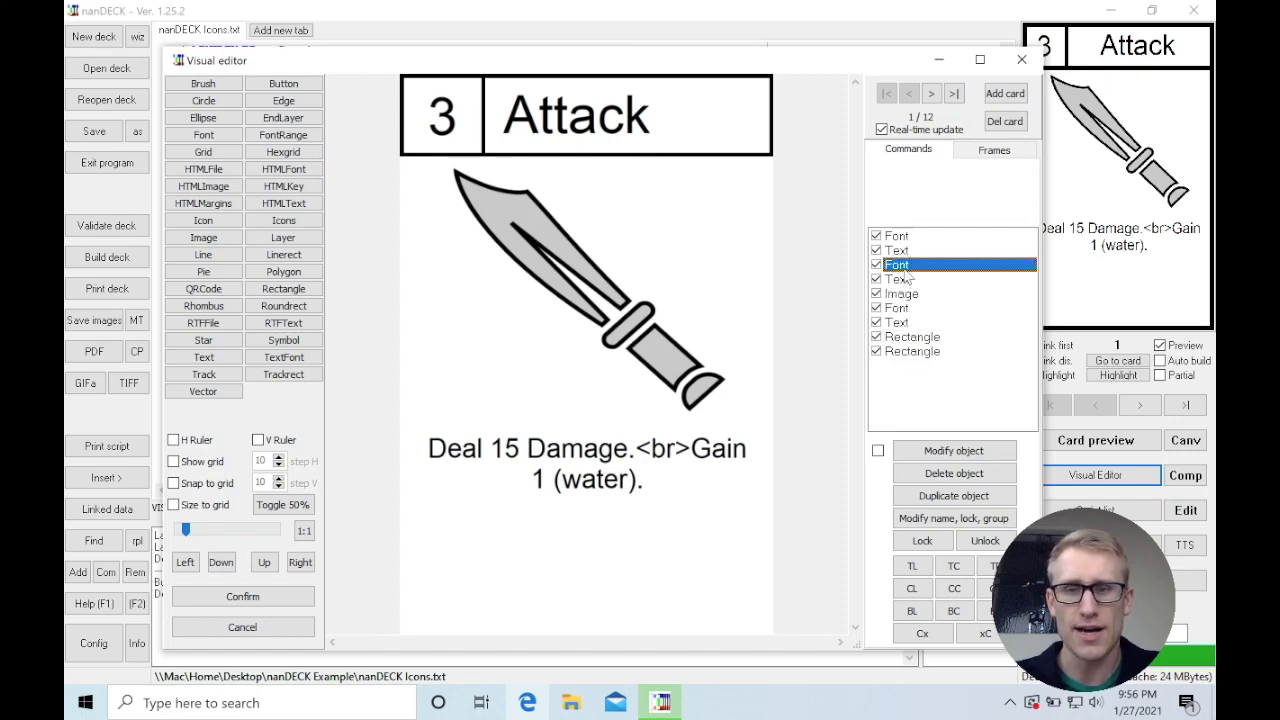
Set the duplicated Font's size to 16 and narrow the NAME text frame slightly
double_click(899, 265)
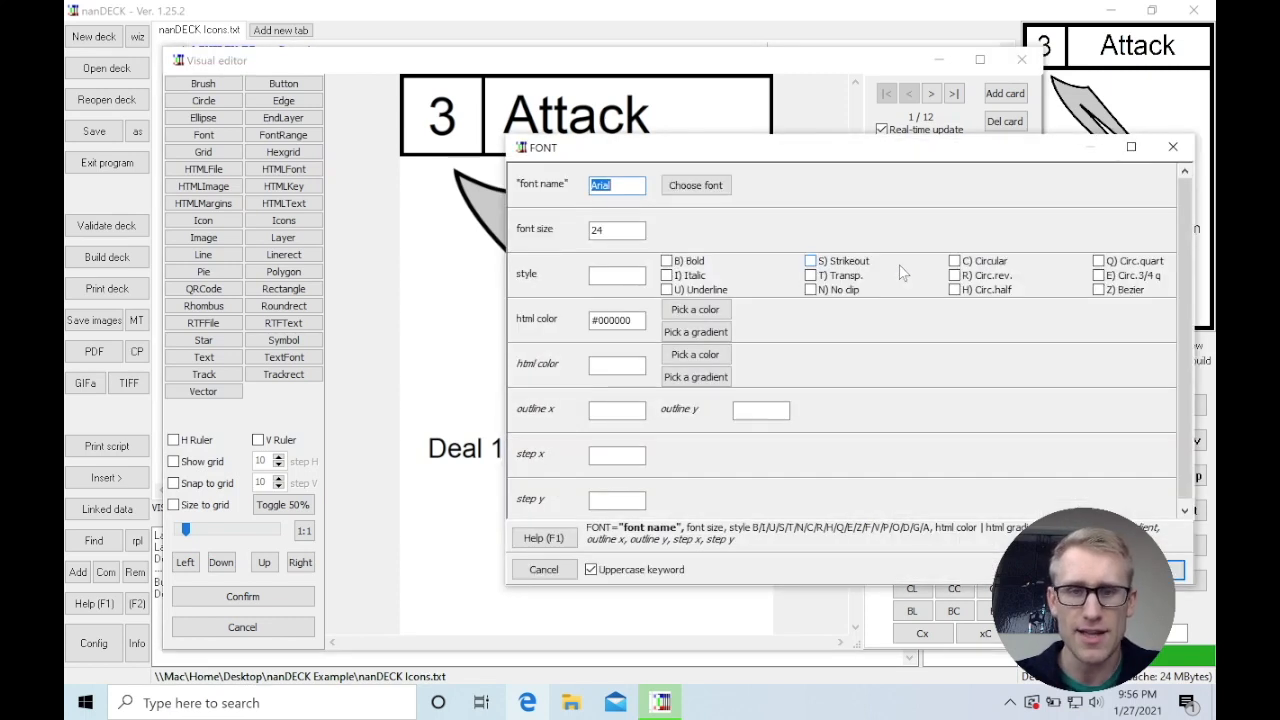
key(Tab)
text(16)
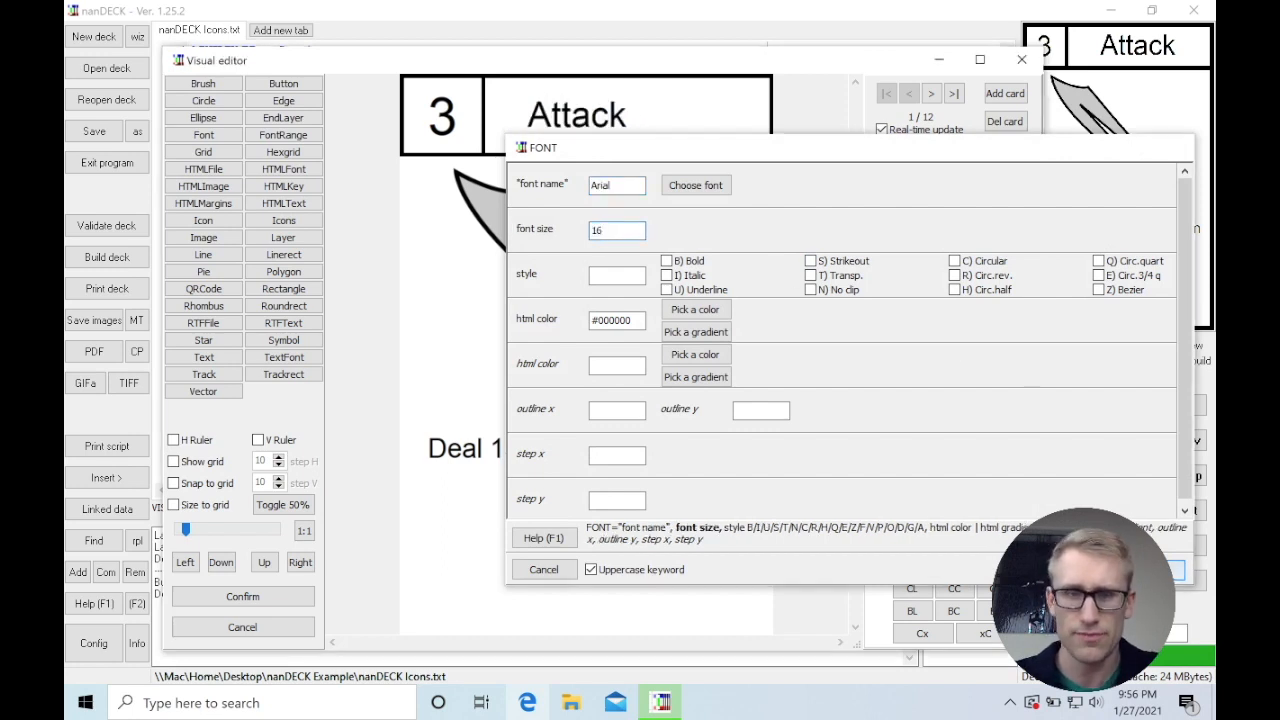
key(Return)
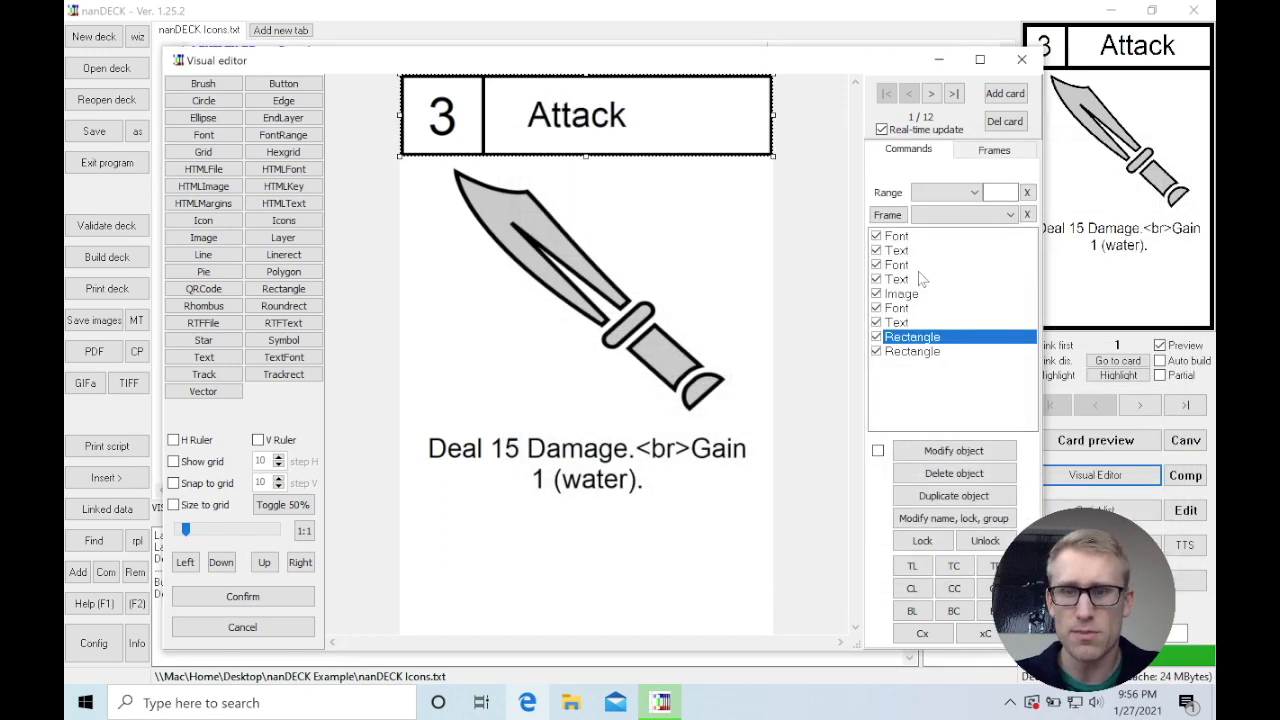
click(904, 280)
drag(669, 115, 660, 114)
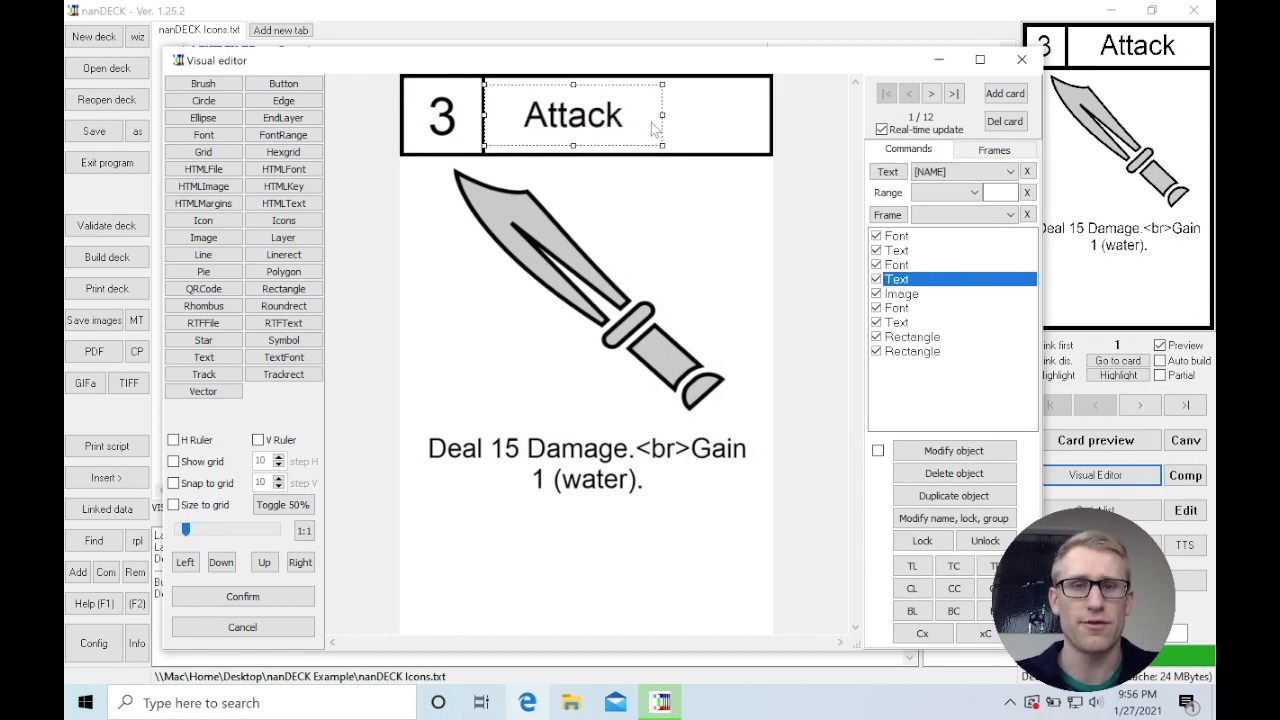
Step through the cards to the last one, checking how each name fits in the title frame
click(932, 94)
click(932, 94)
click(932, 94)
click(932, 94)
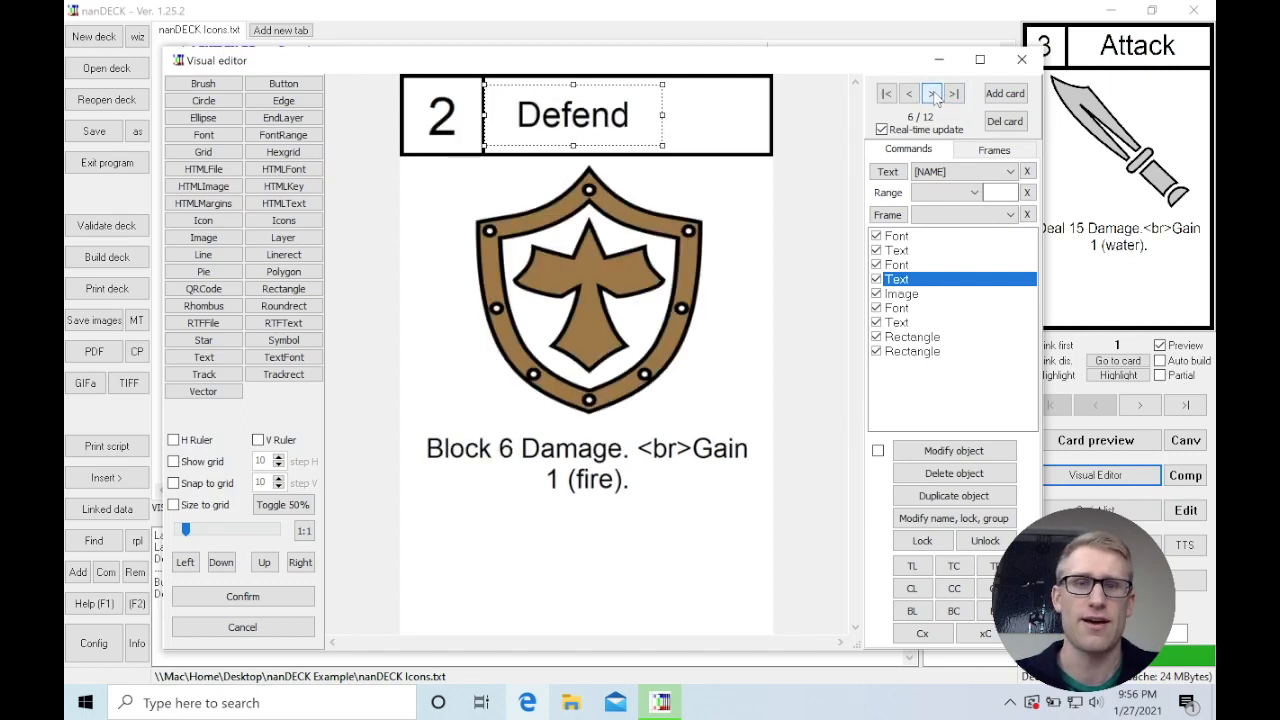
click(932, 94)
click(932, 94)
click(932, 94)
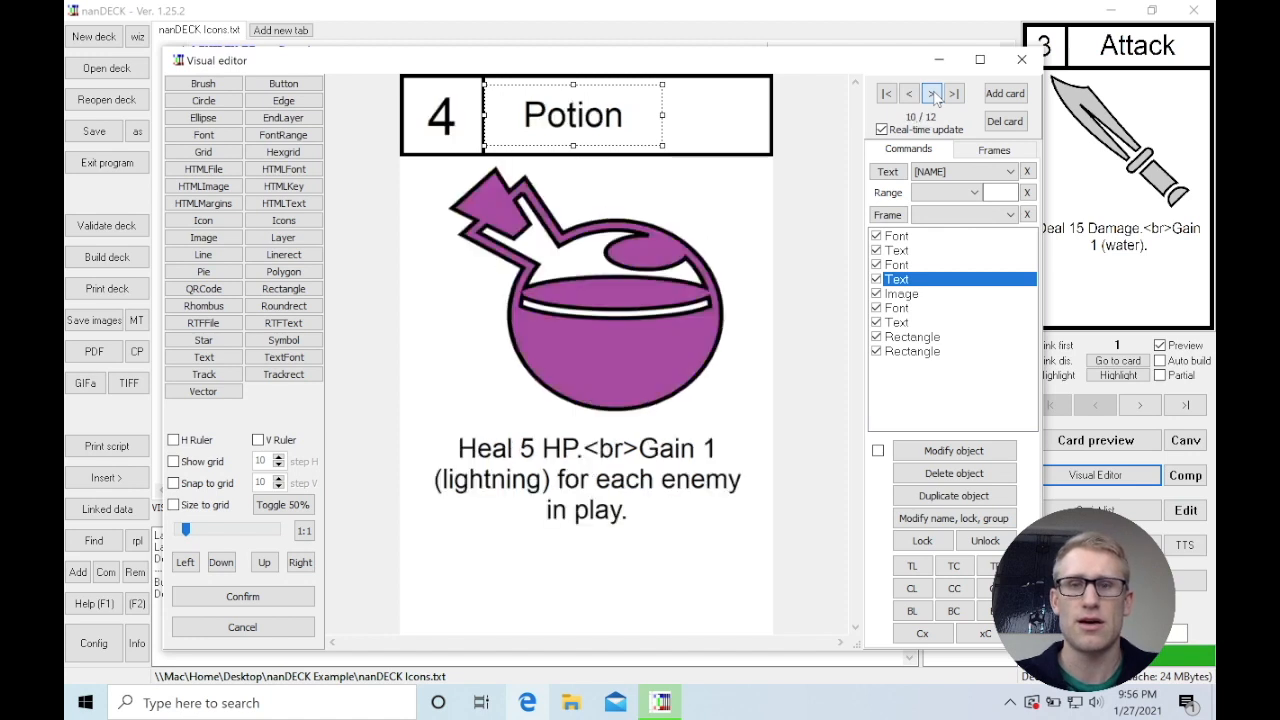
click(932, 94)
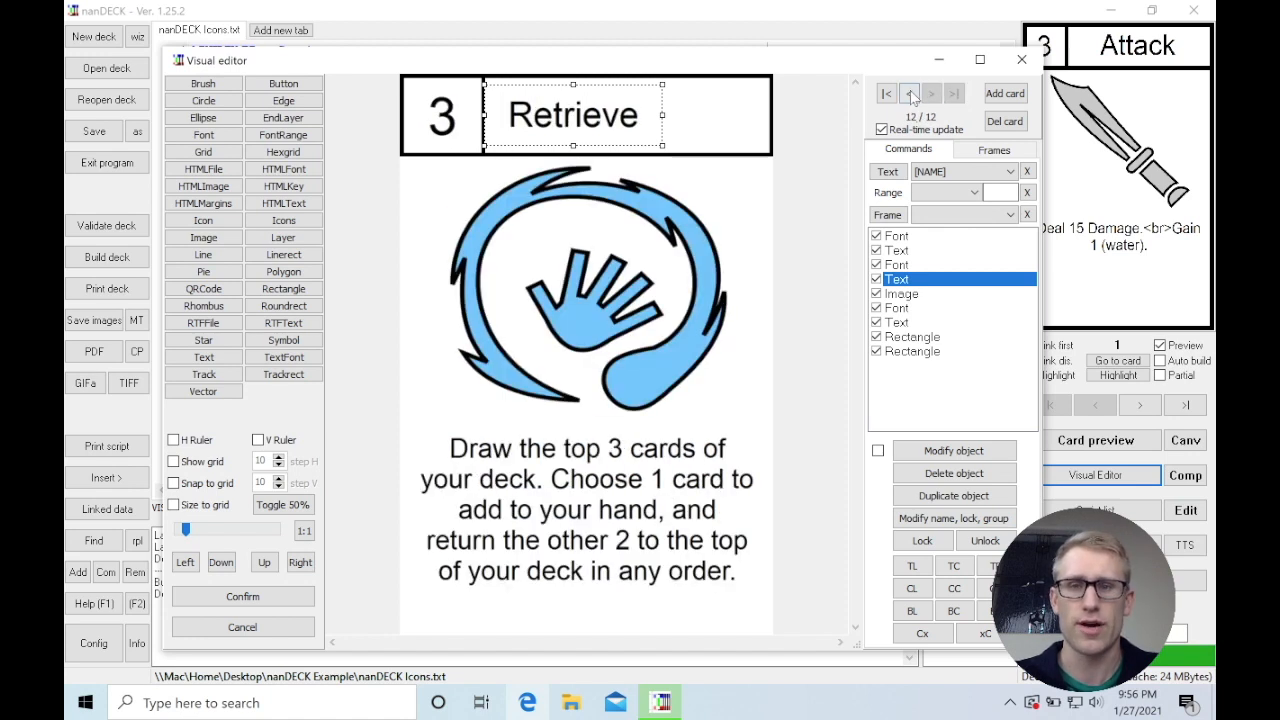
On the first card, narrow the NAME text frame slightly and add an Icons object about 35% wide and 13% high beside it
click(886, 94)
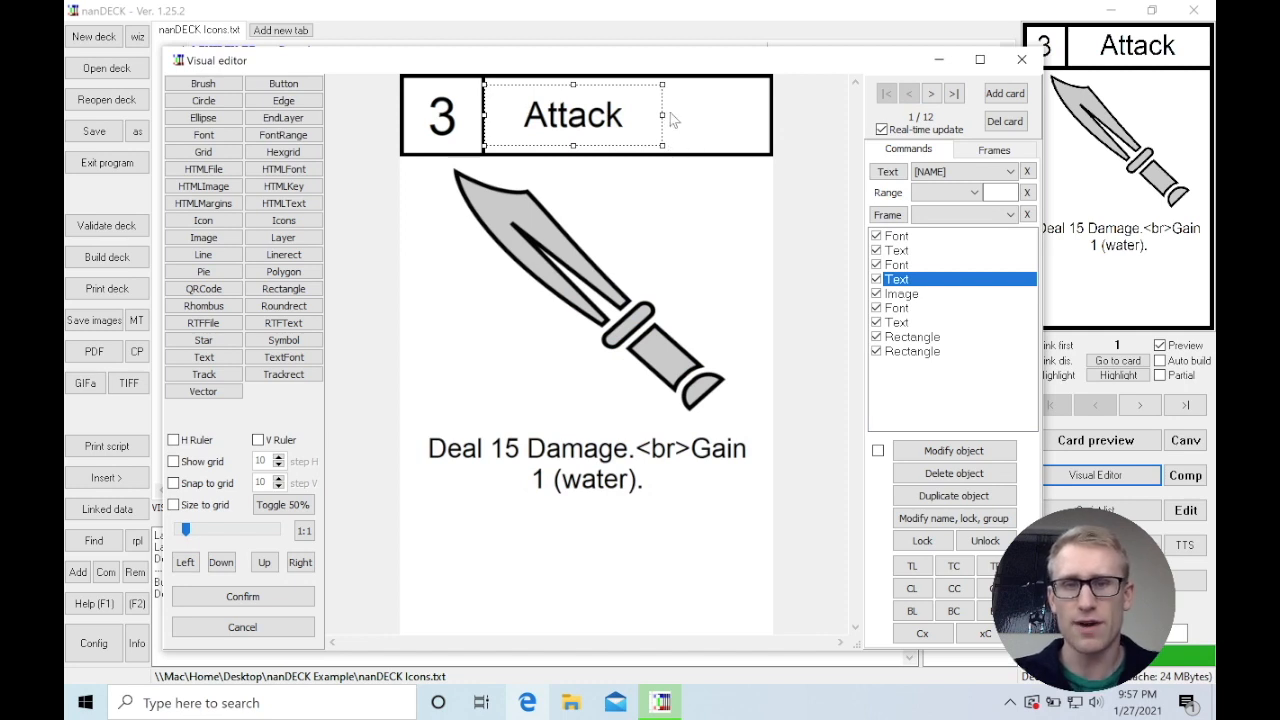
drag(659, 115, 652, 115)
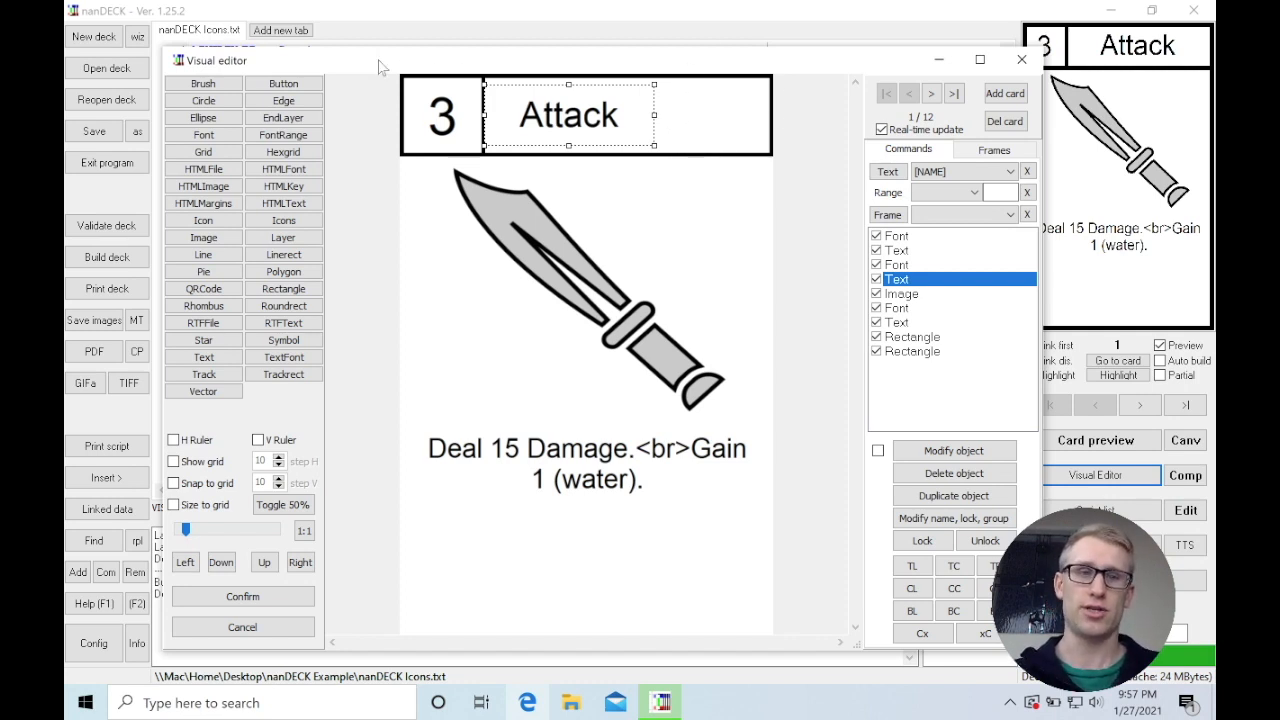
click(274, 222)
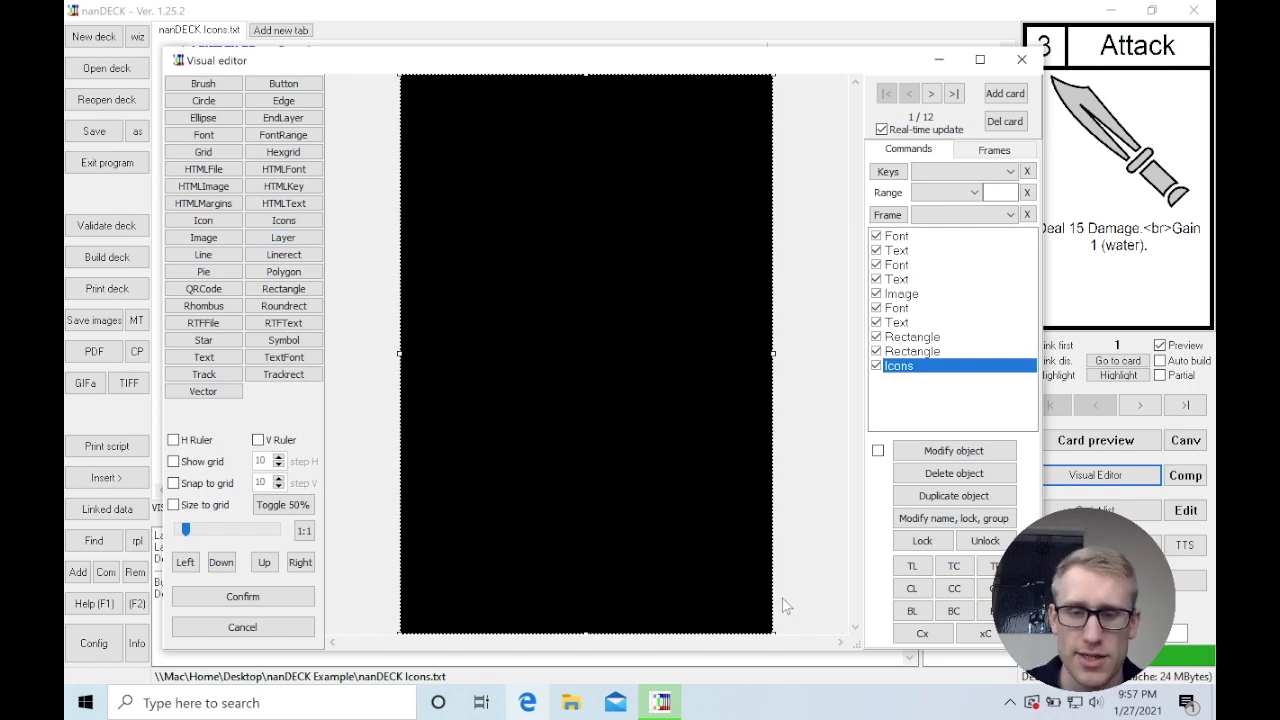
drag(768, 628, 686, 121)
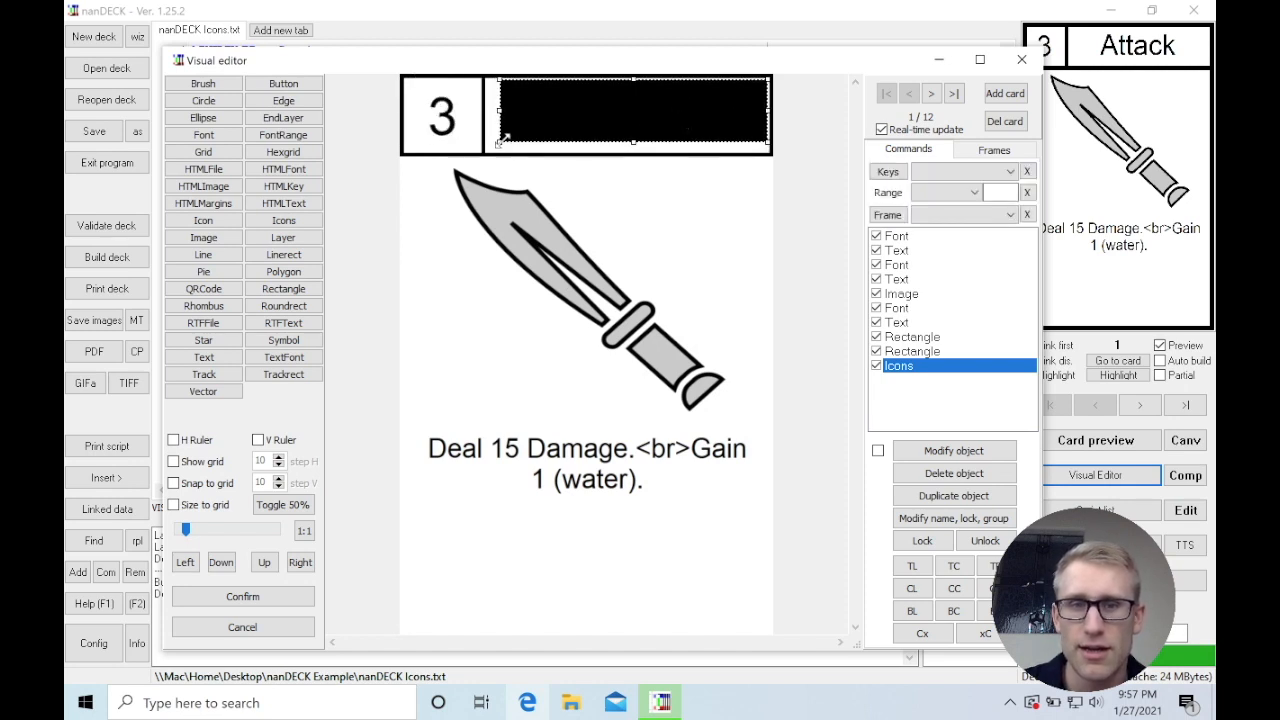
drag(499, 142, 637, 149)
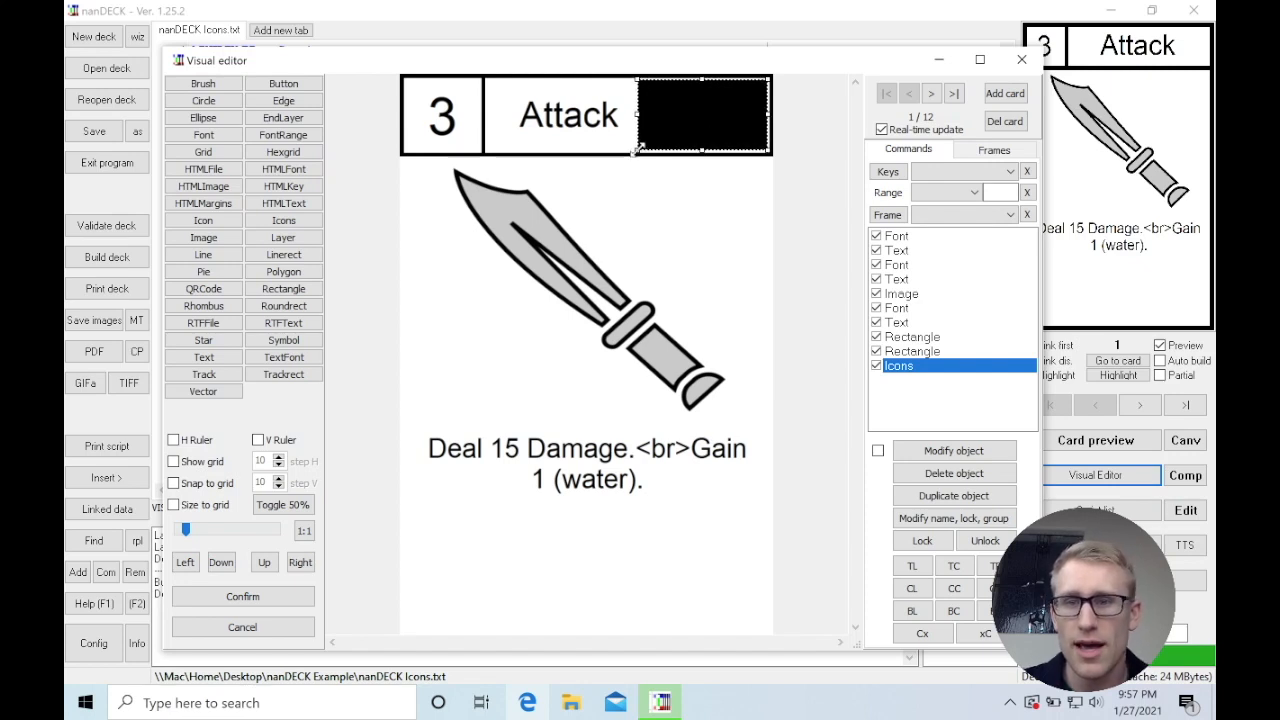
Set the Icons object's keys to the [ICONS] label from the linked data
double_click(898, 367)
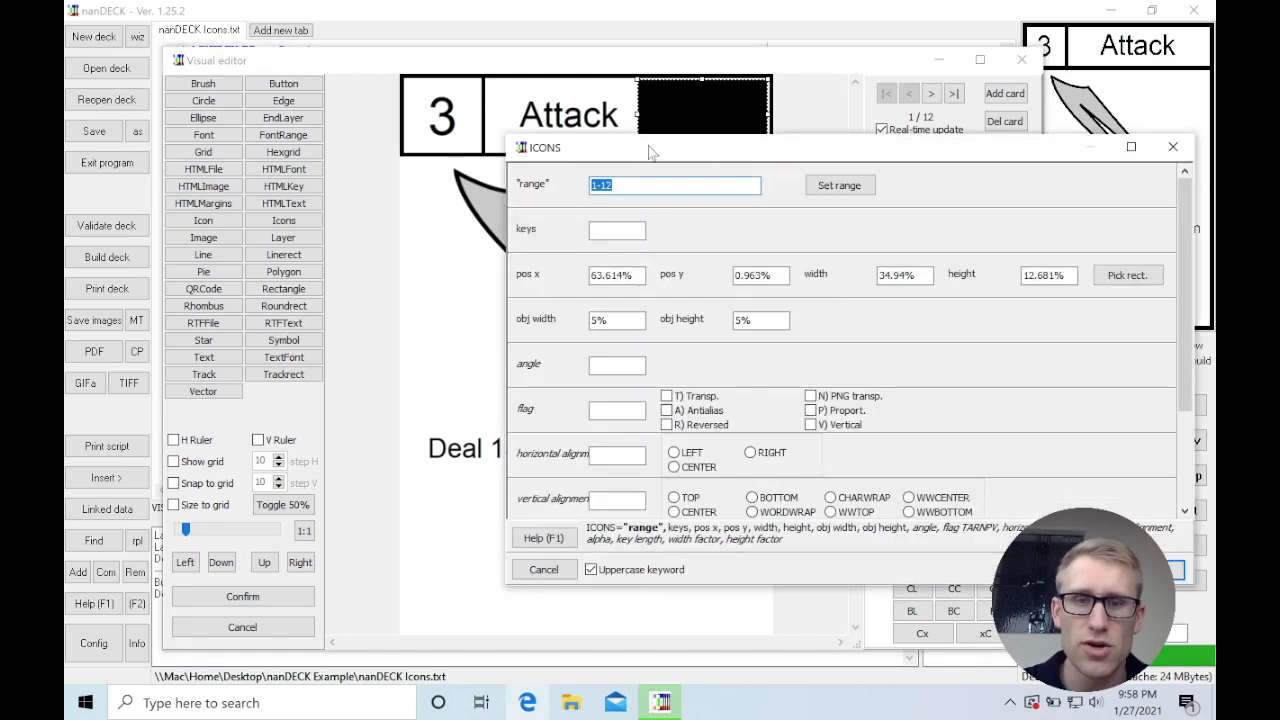
drag(648, 152, 603, 151)
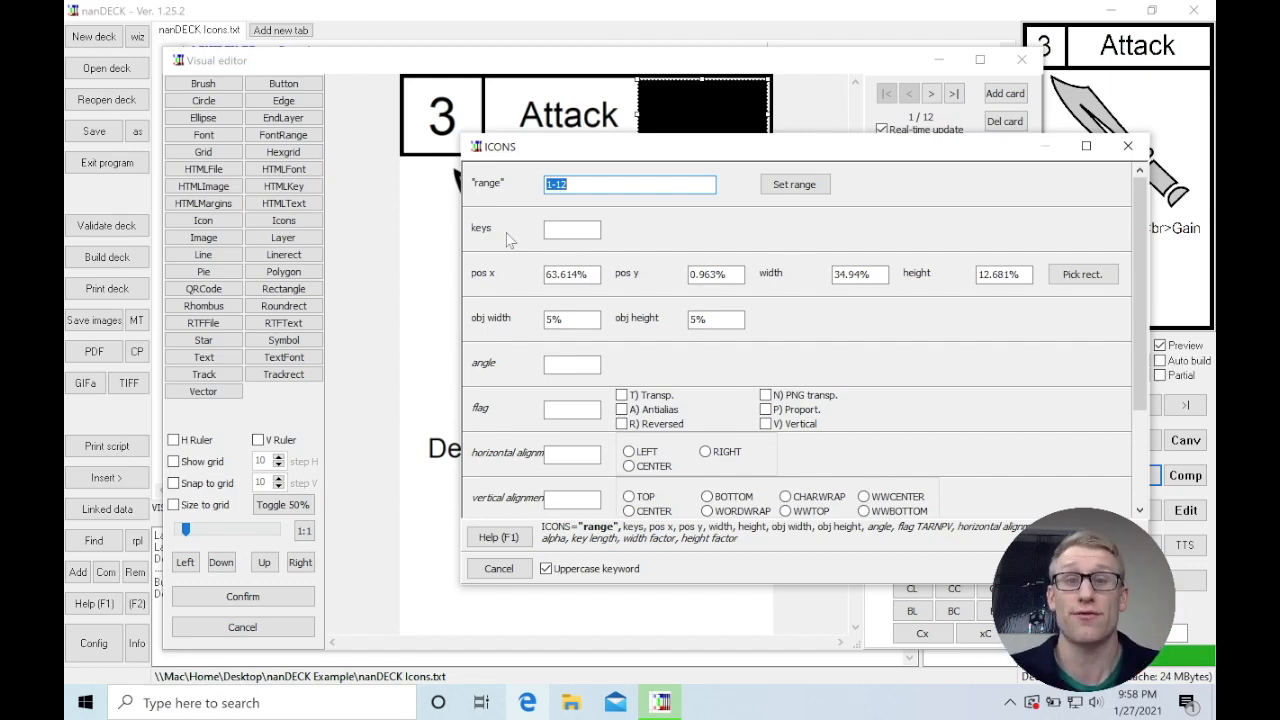
click(566, 231)
double_click(570, 233)
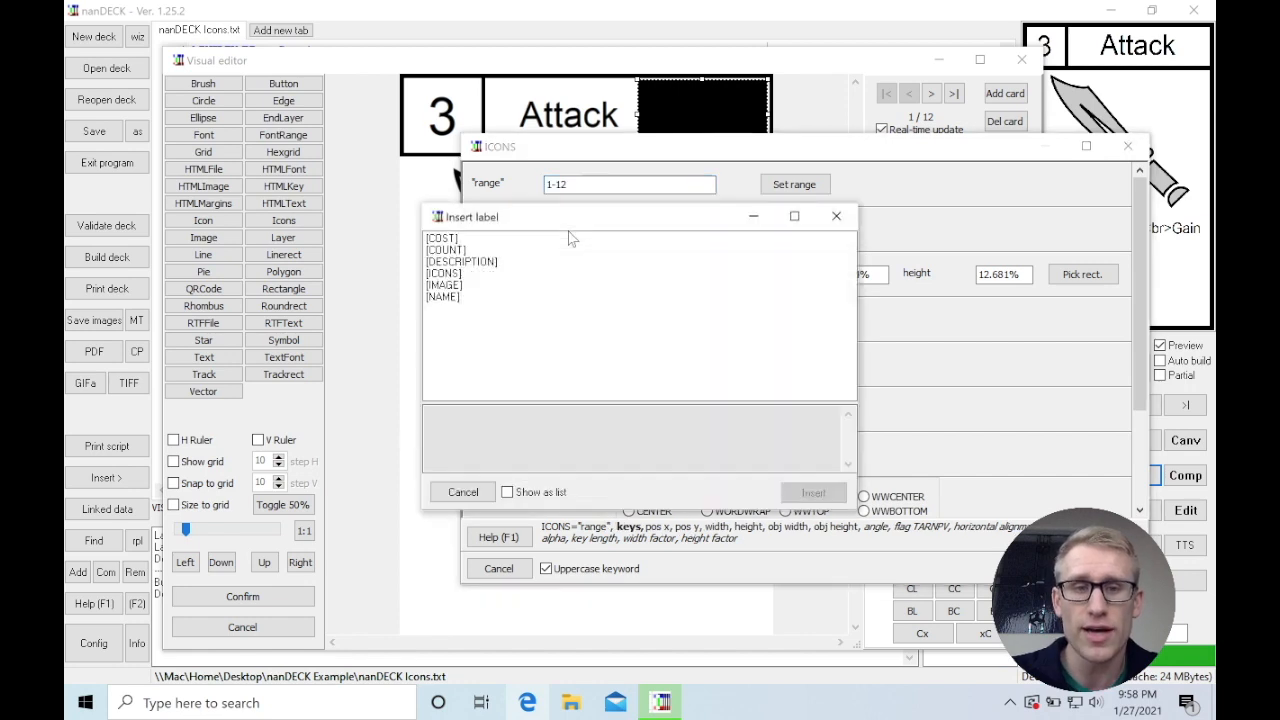
click(450, 276)
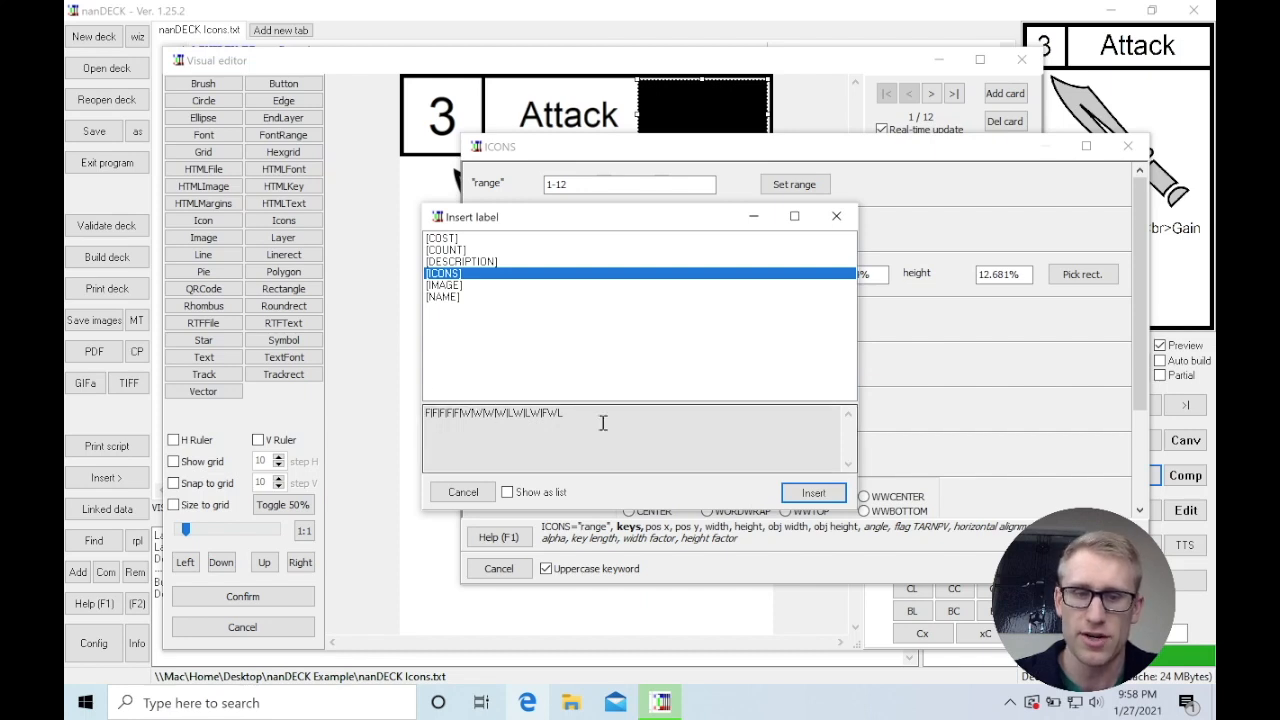
click(805, 494)
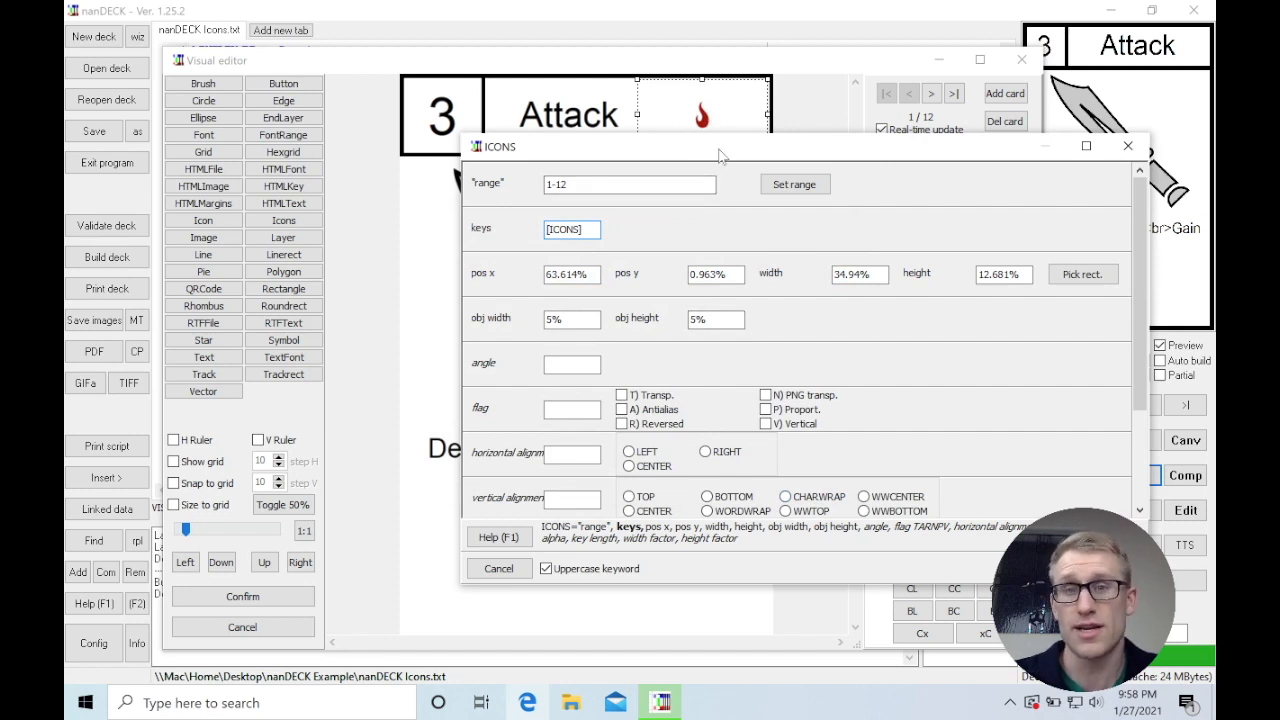
drag(726, 151, 706, 160)
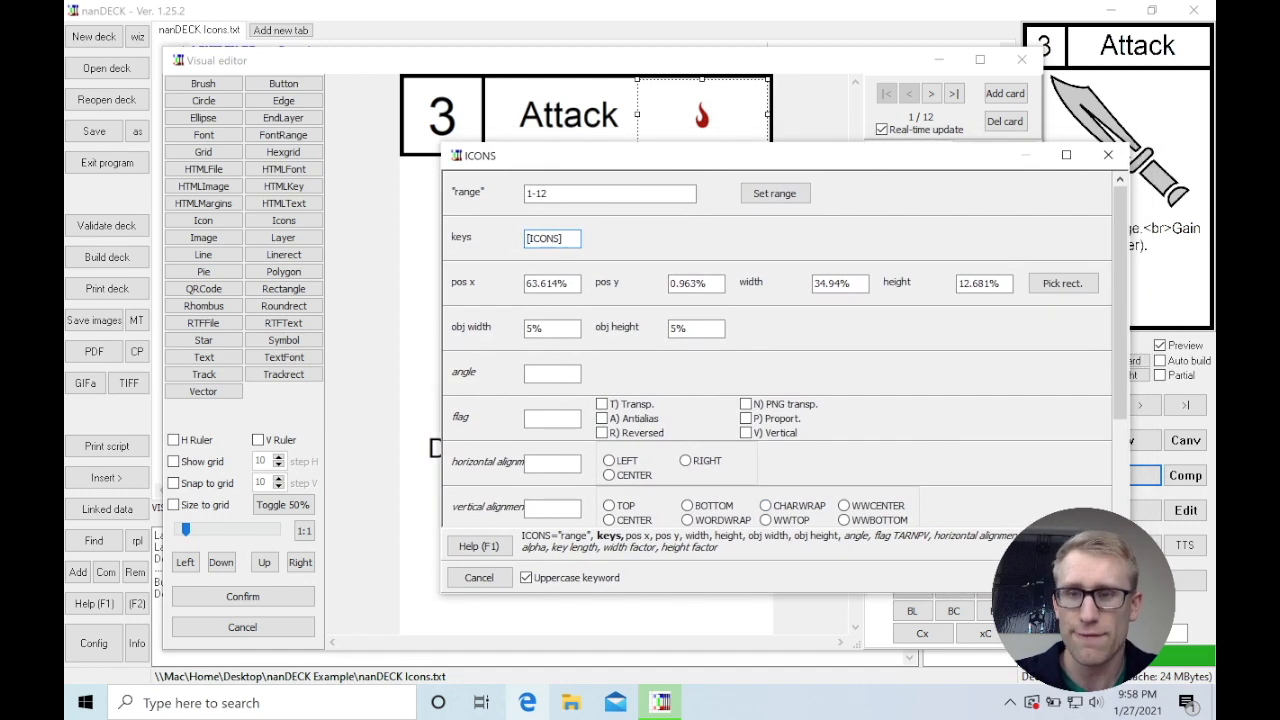
click(1076, 577)
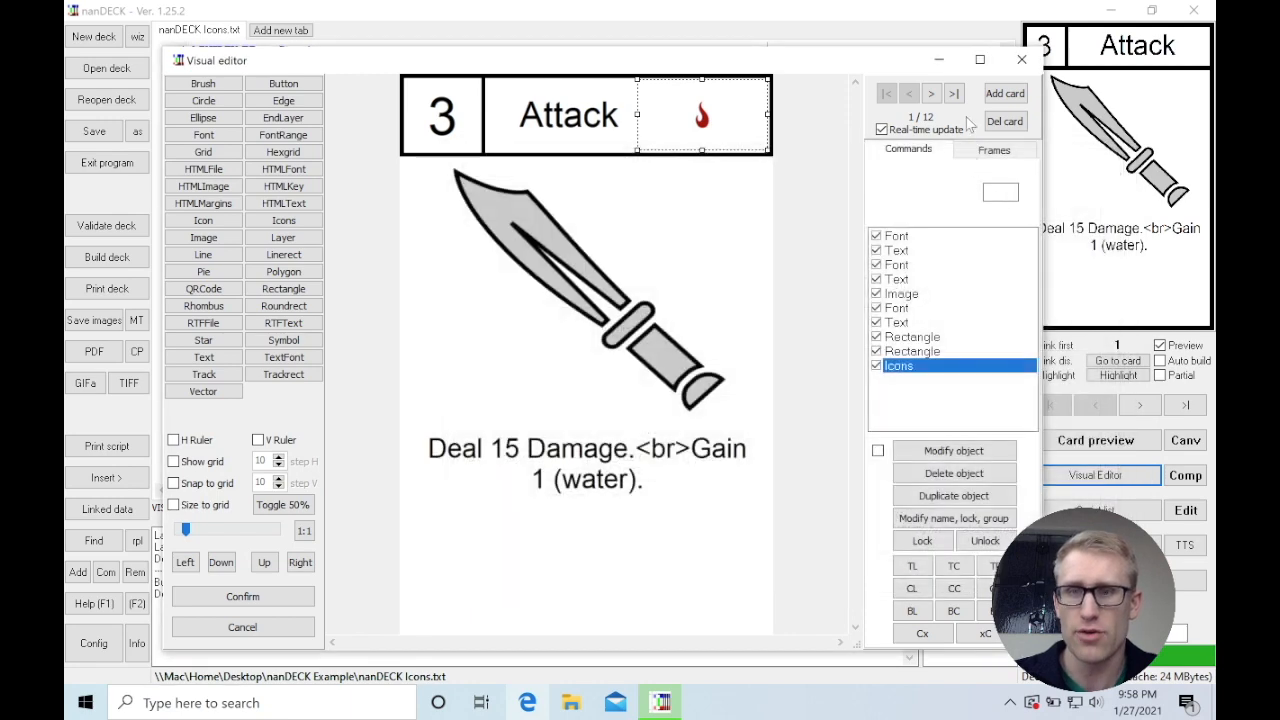
Step forward and back through the cards, checking the icons shown beside each card name
click(933, 95)
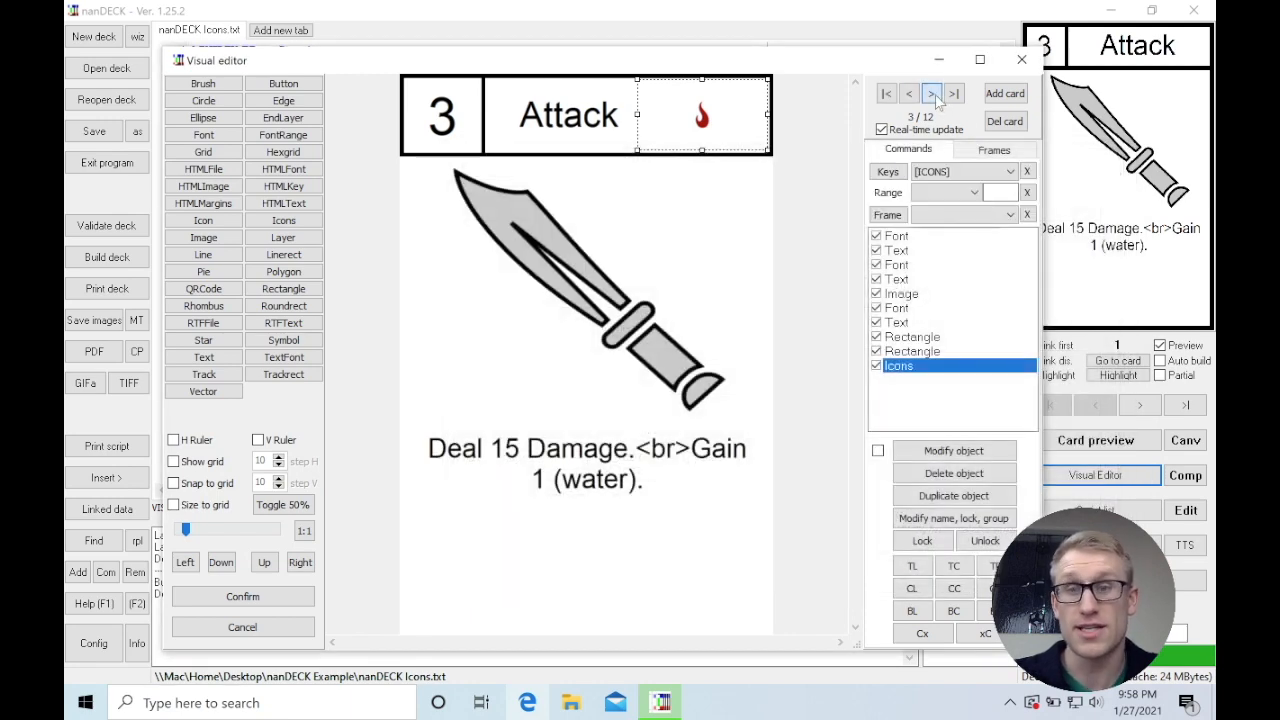
click(933, 95)
click(933, 95)
click(933, 95)
click(933, 95)
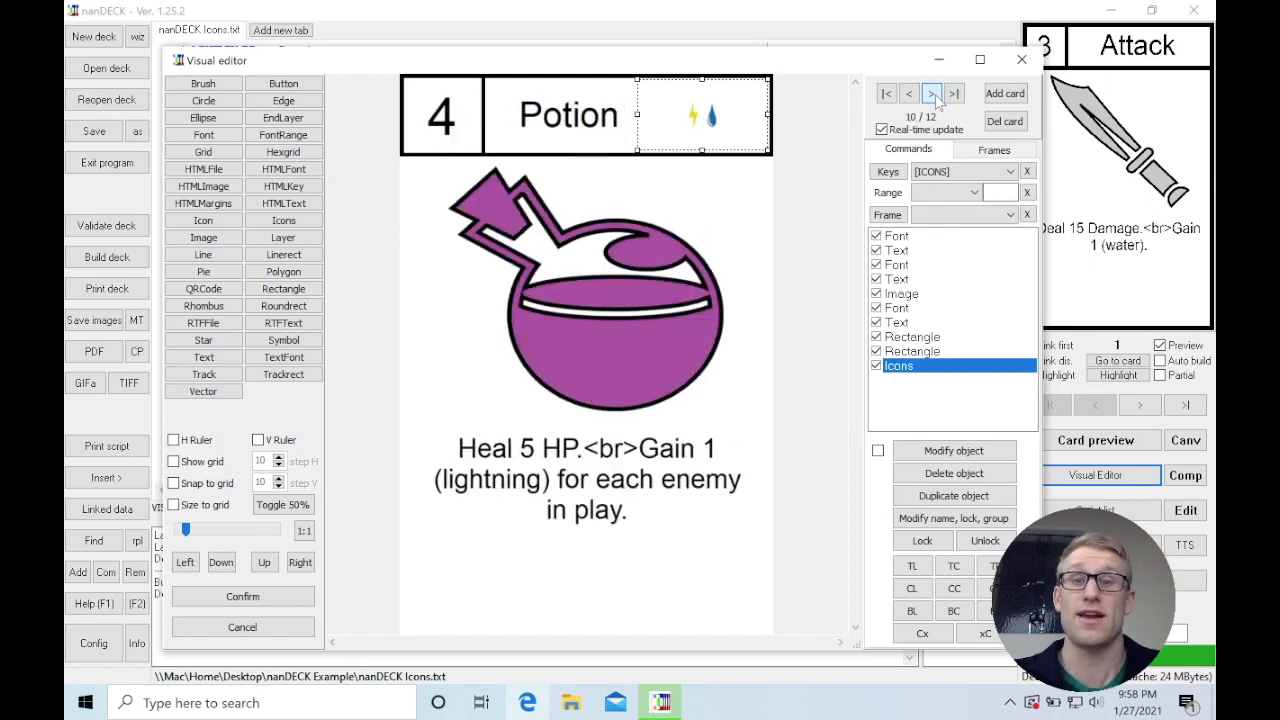
click(933, 95)
click(933, 95)
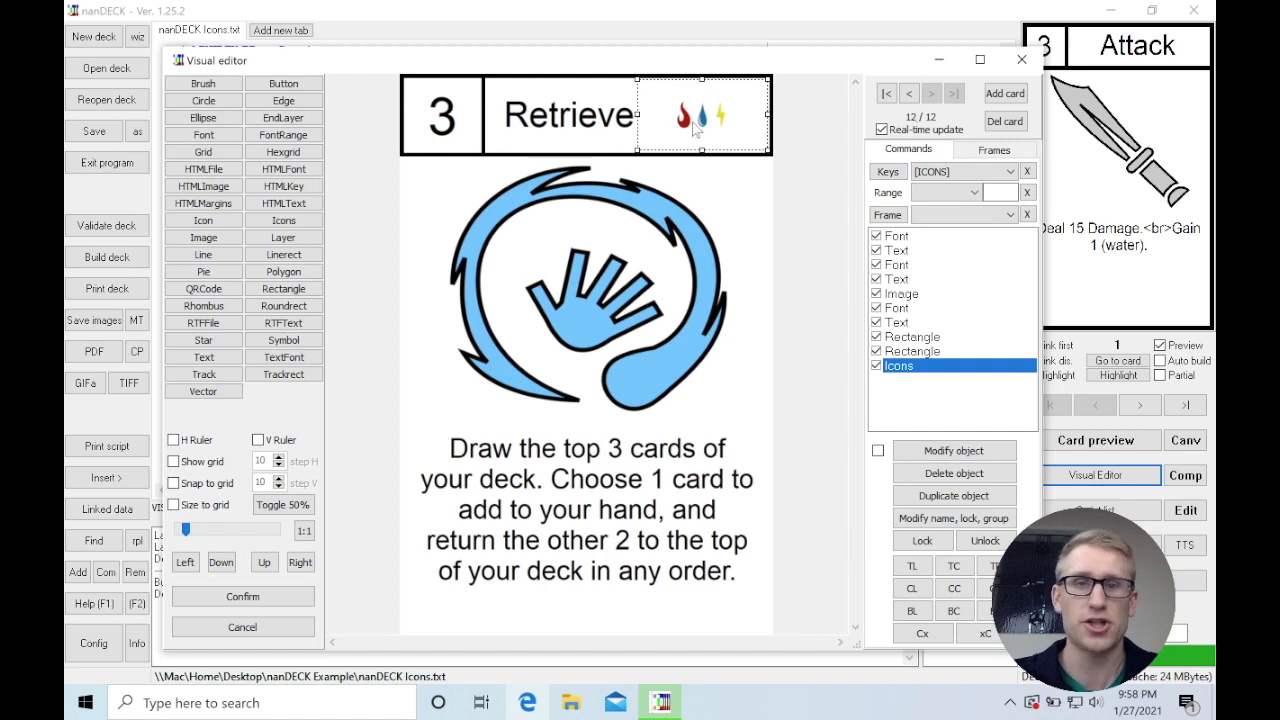
click(909, 94)
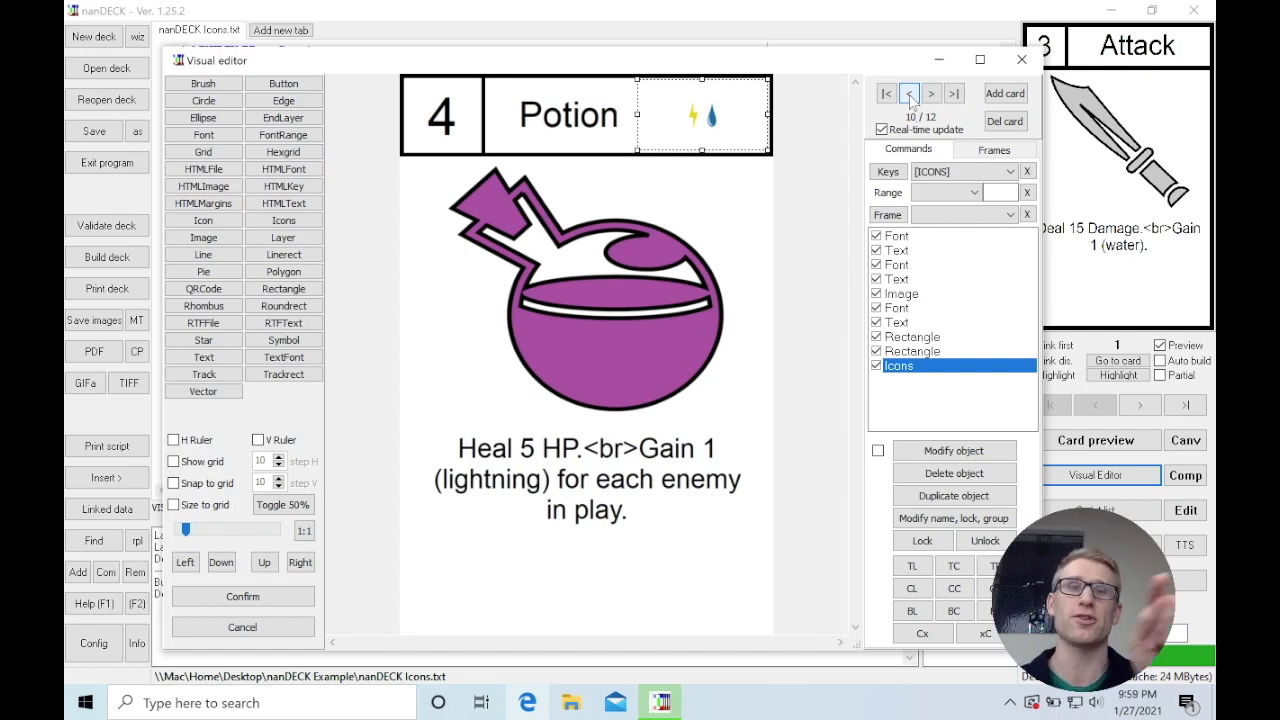
click(910, 94)
click(910, 94)
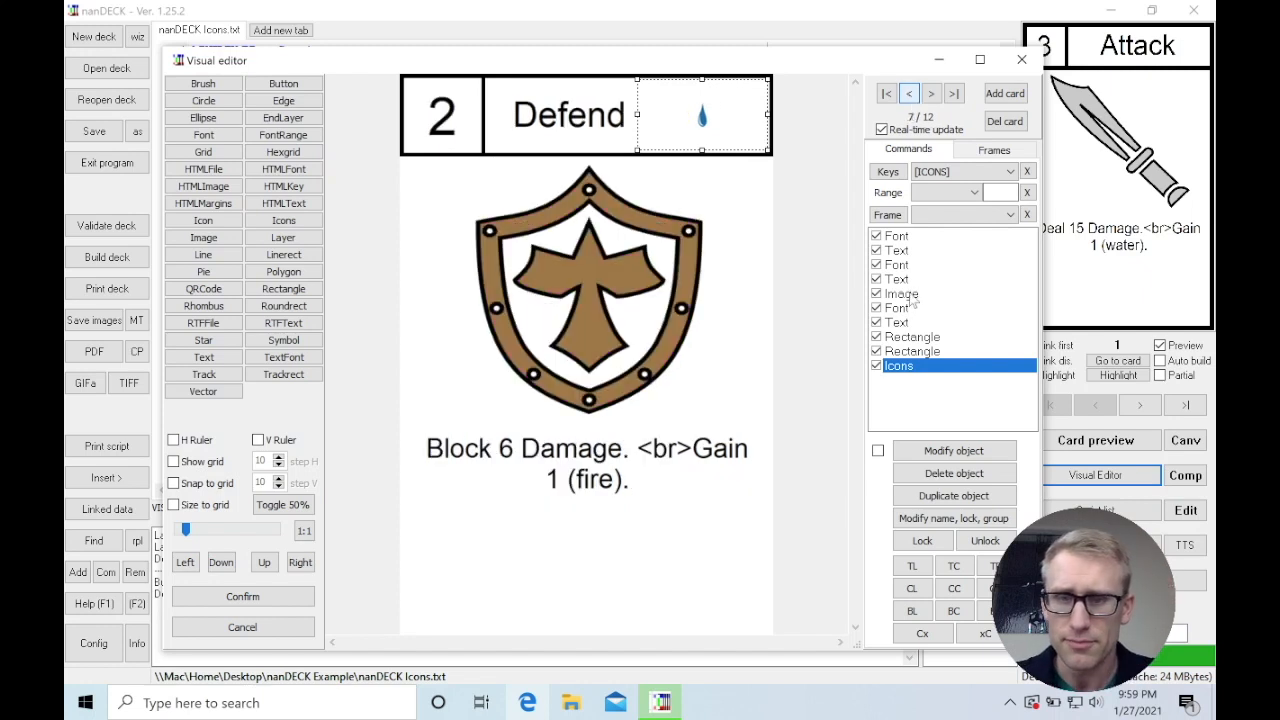
click(910, 94)
On the last card, enable the P) Proport. flag for the Icons object
double_click(897, 368)
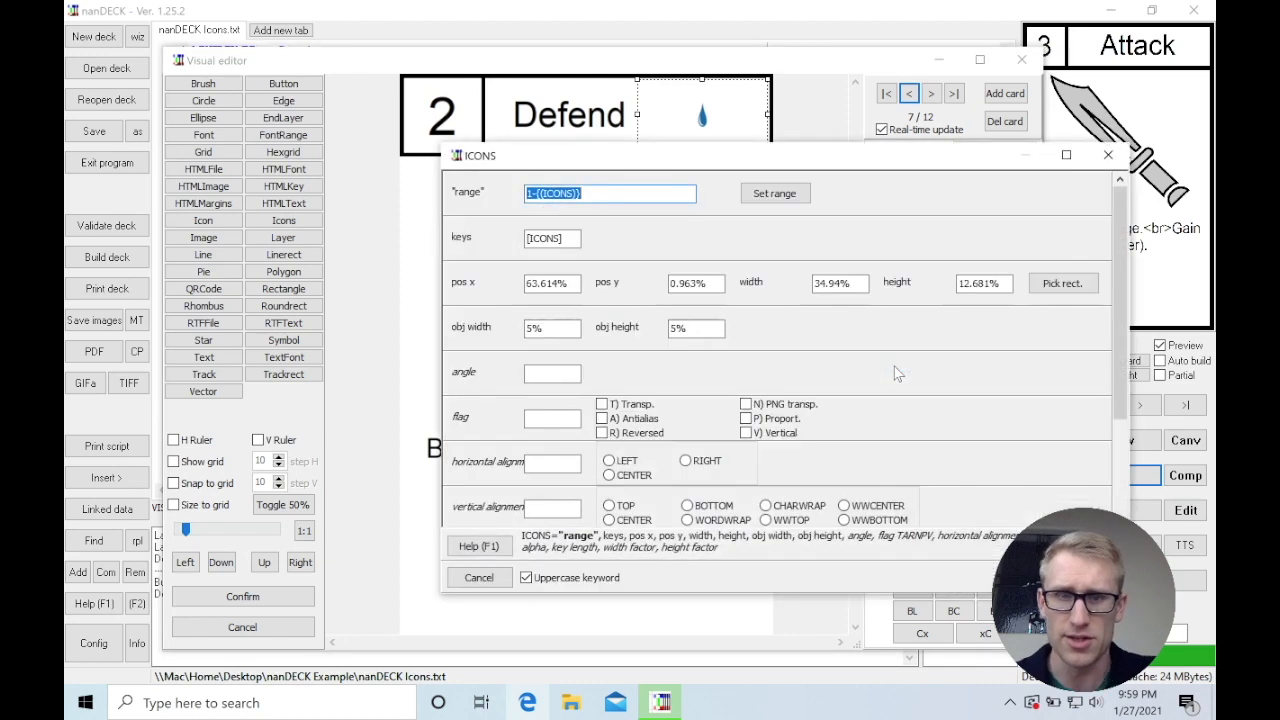
key(Escape)
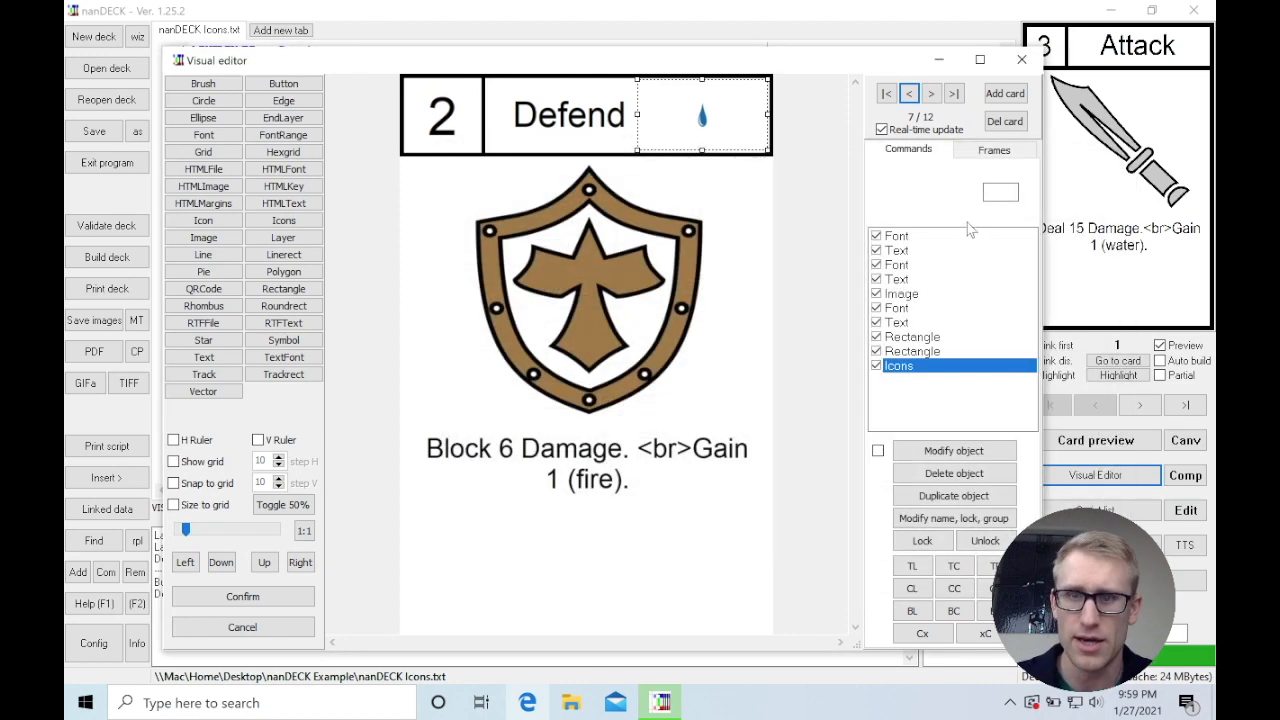
click(931, 93)
click(953, 93)
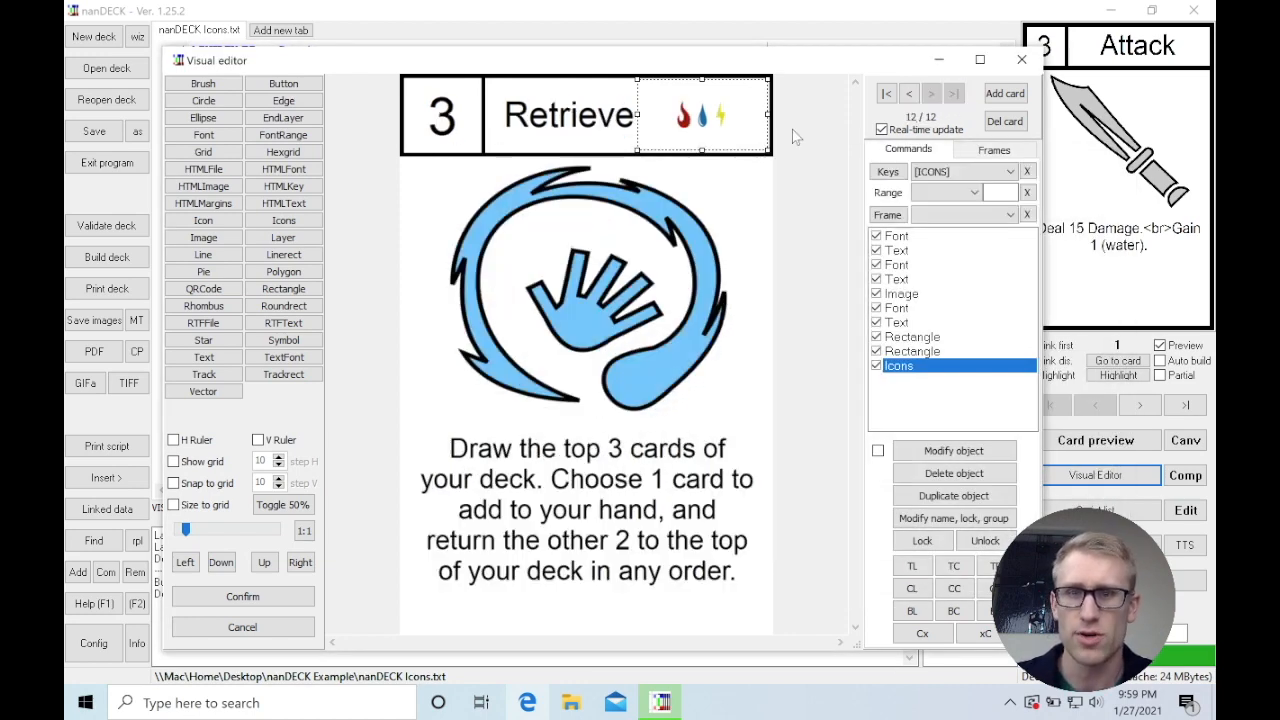
double_click(900, 367)
drag(663, 160, 640, 207)
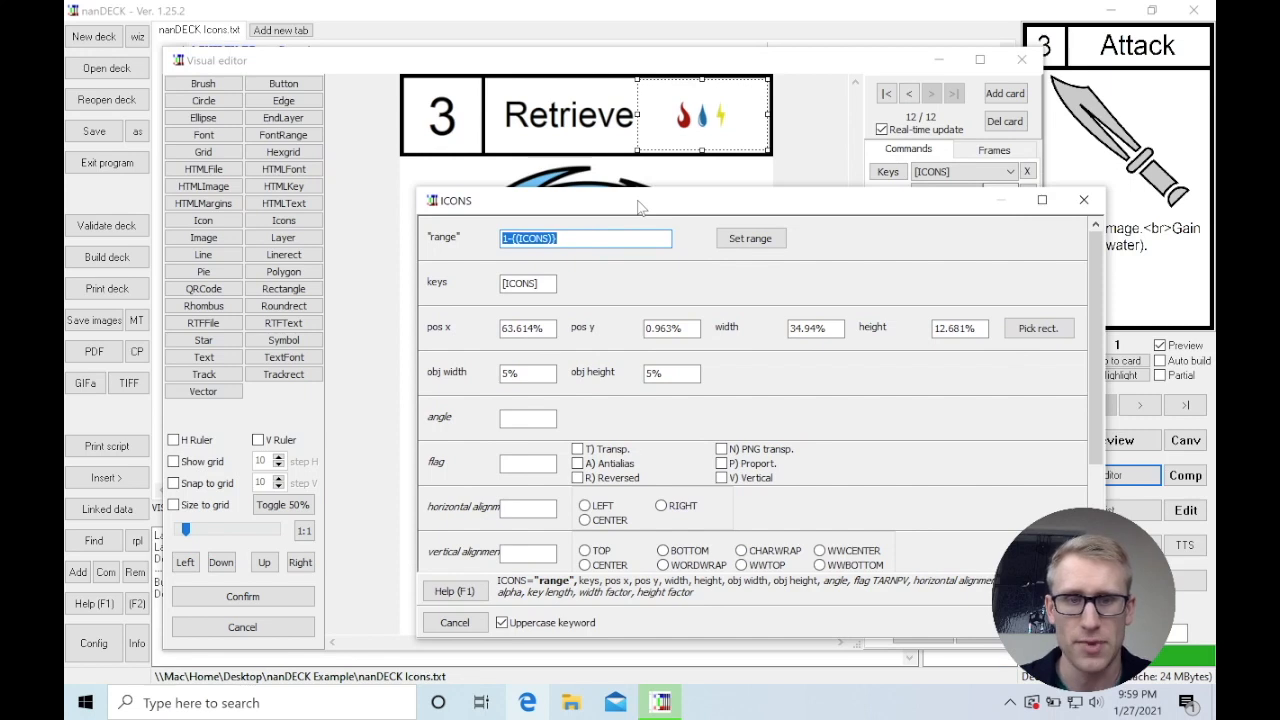
click(522, 376)
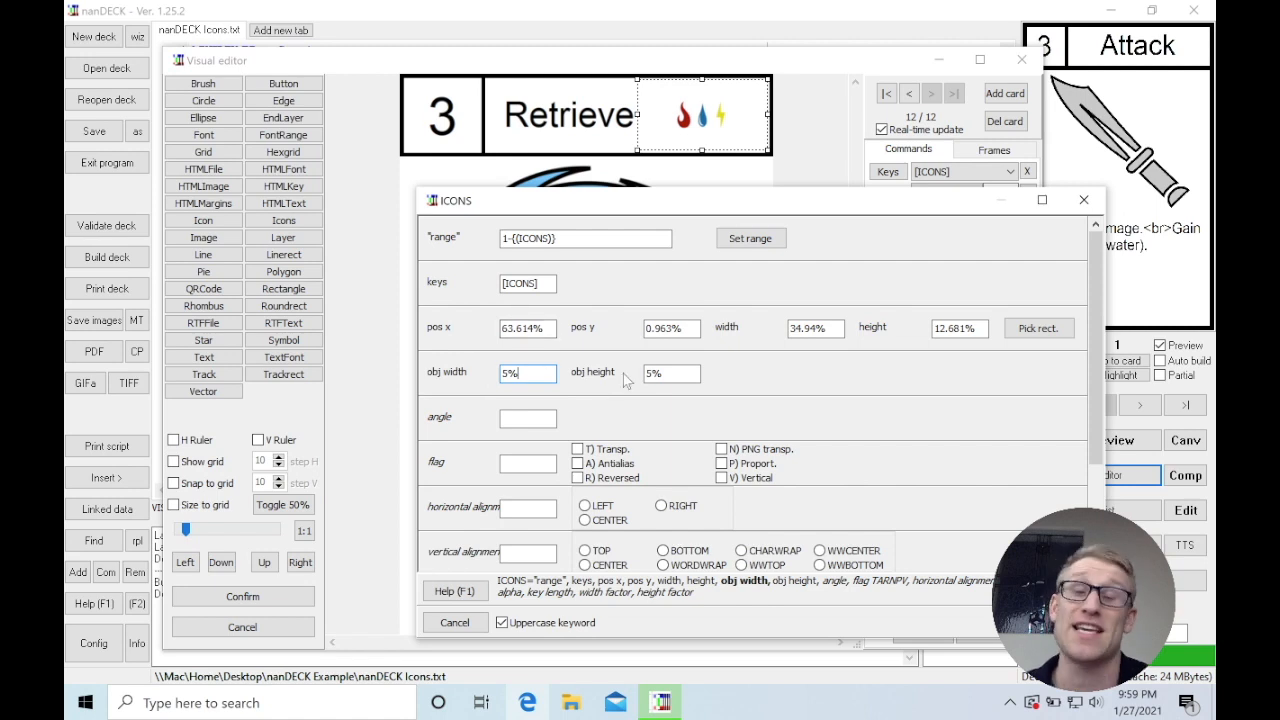
drag(513, 375, 500, 380)
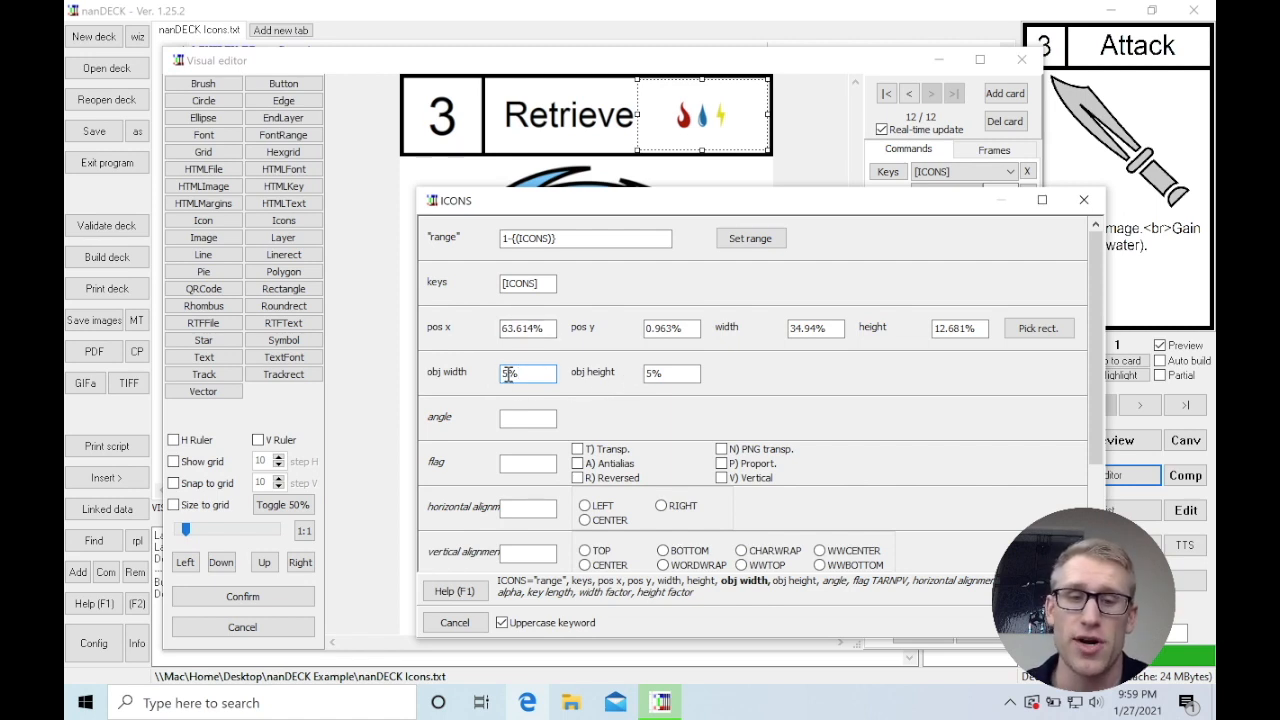
drag(680, 373, 646, 378)
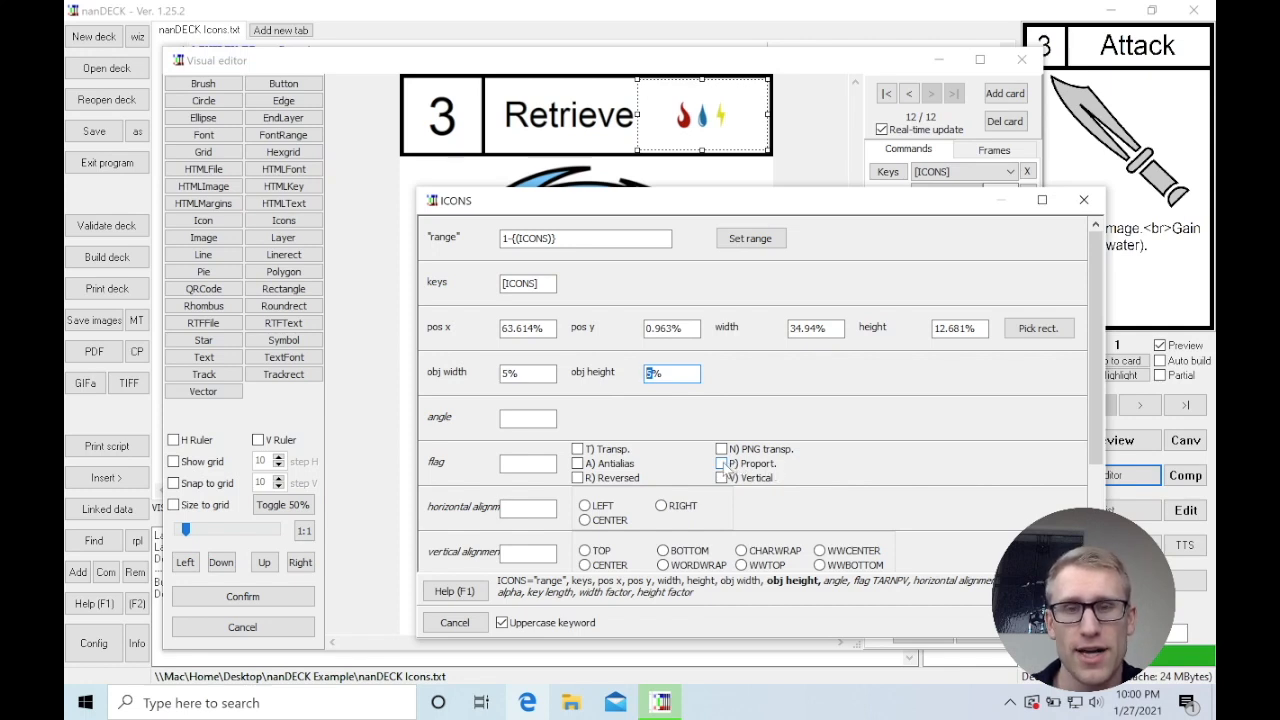
click(724, 464)
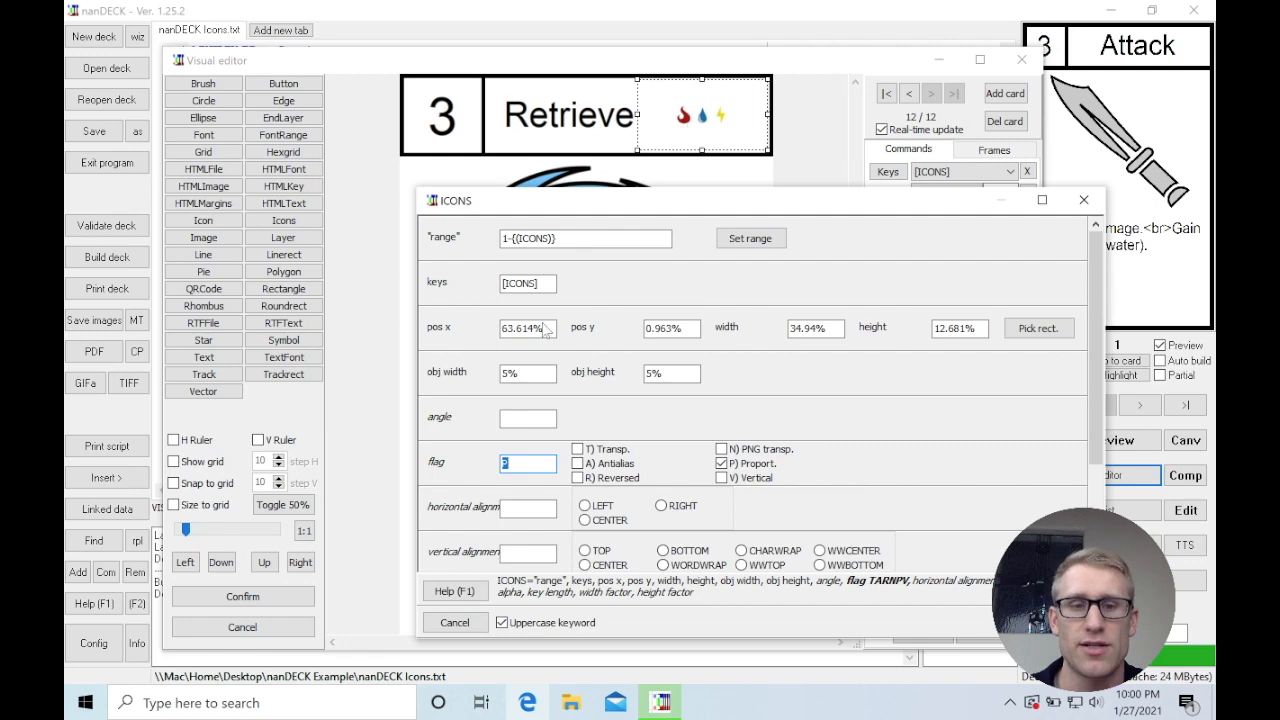
Try an object width and an object height of 20% for the icons
double_click(528, 373)
double_click(679, 374)
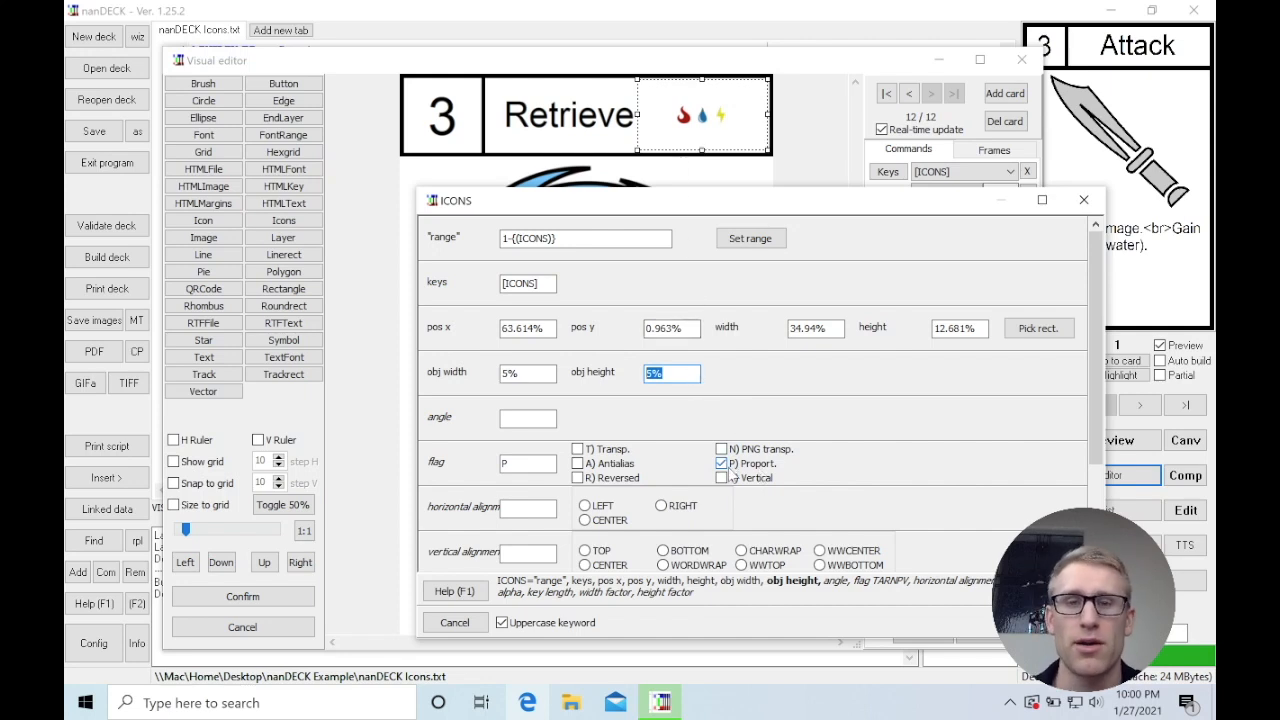
double_click(508, 373)
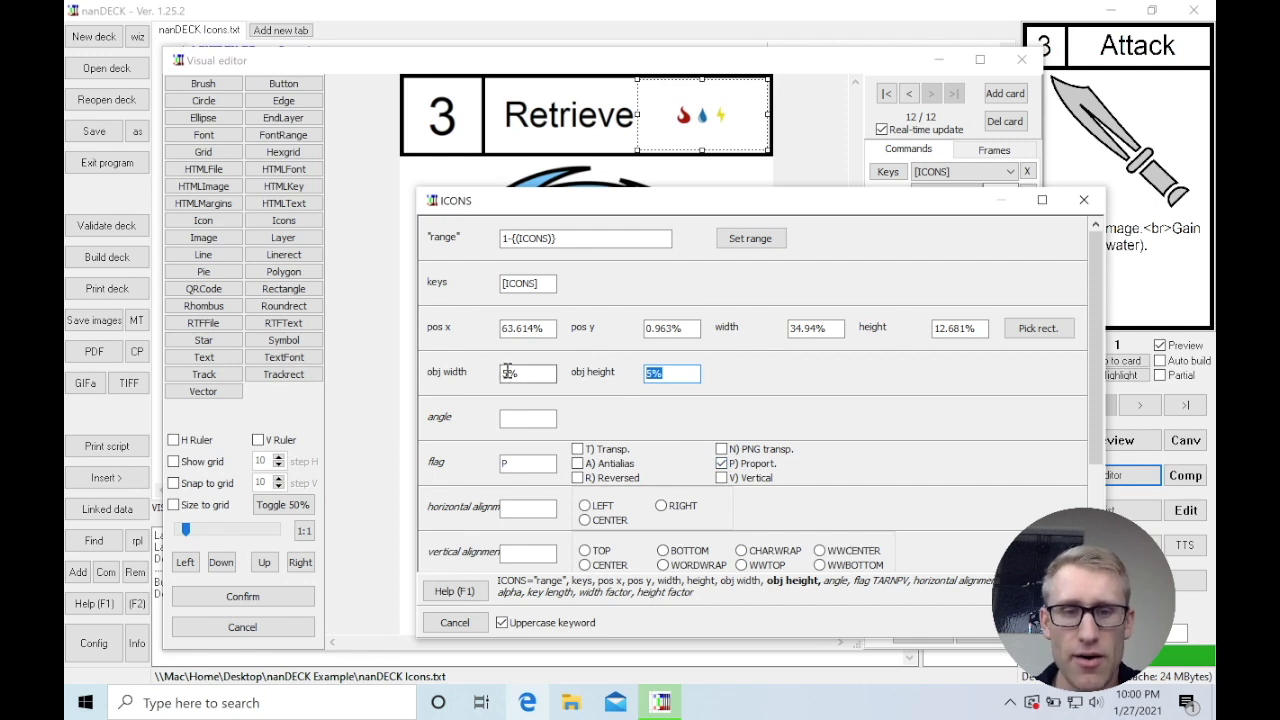
text(20)
double_click(652, 373)
text(50)
double_click(651, 373)
text(20)
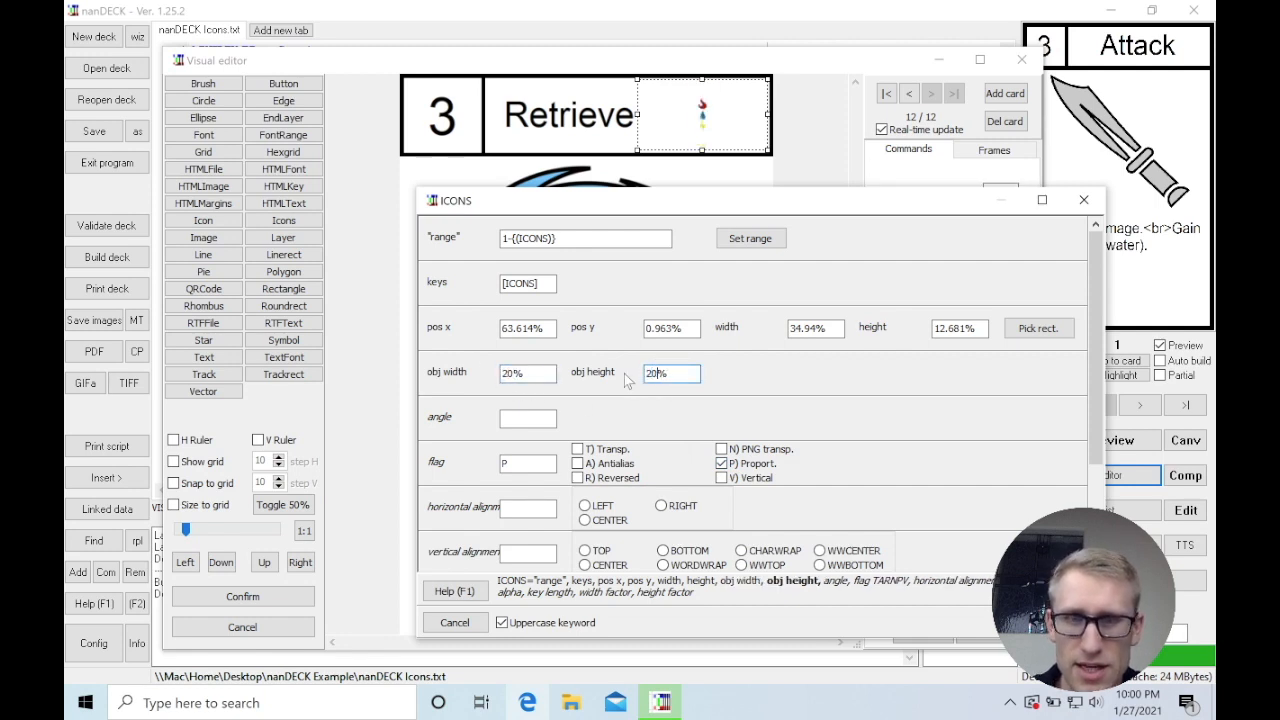
Set both the object width and the object height of the icons to 0.2
double_click(657, 373)
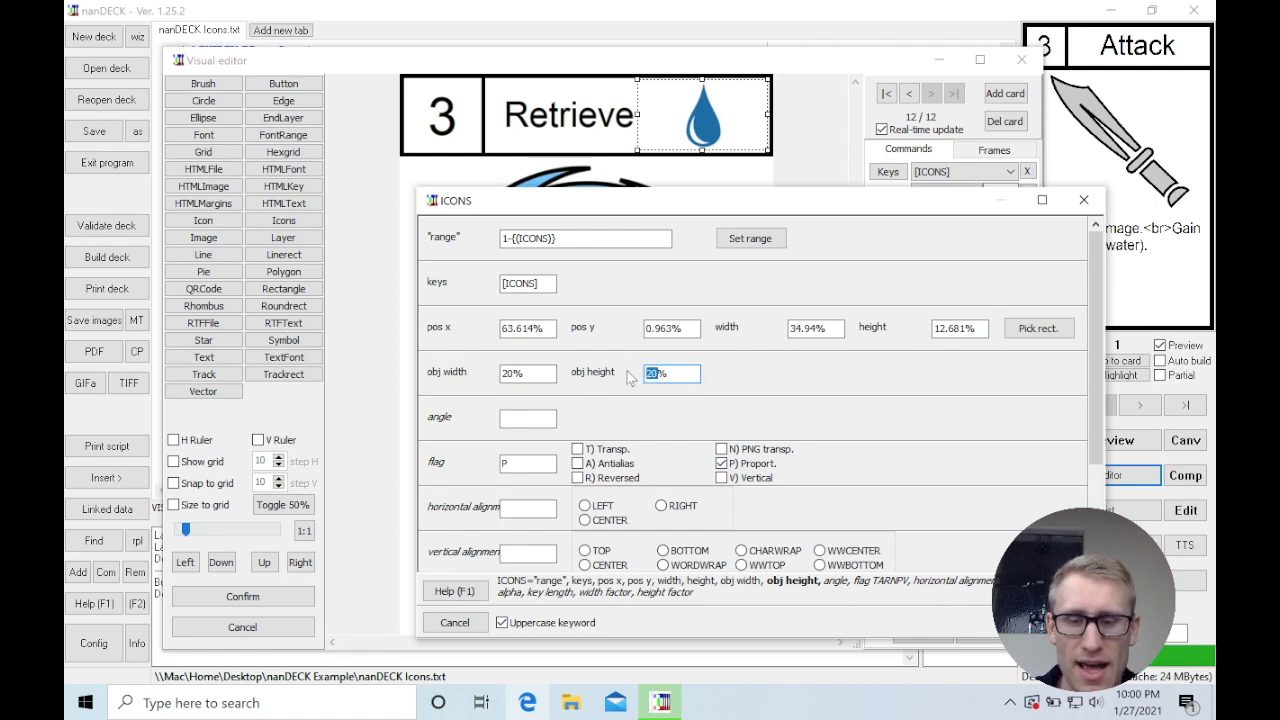
double_click(514, 374)
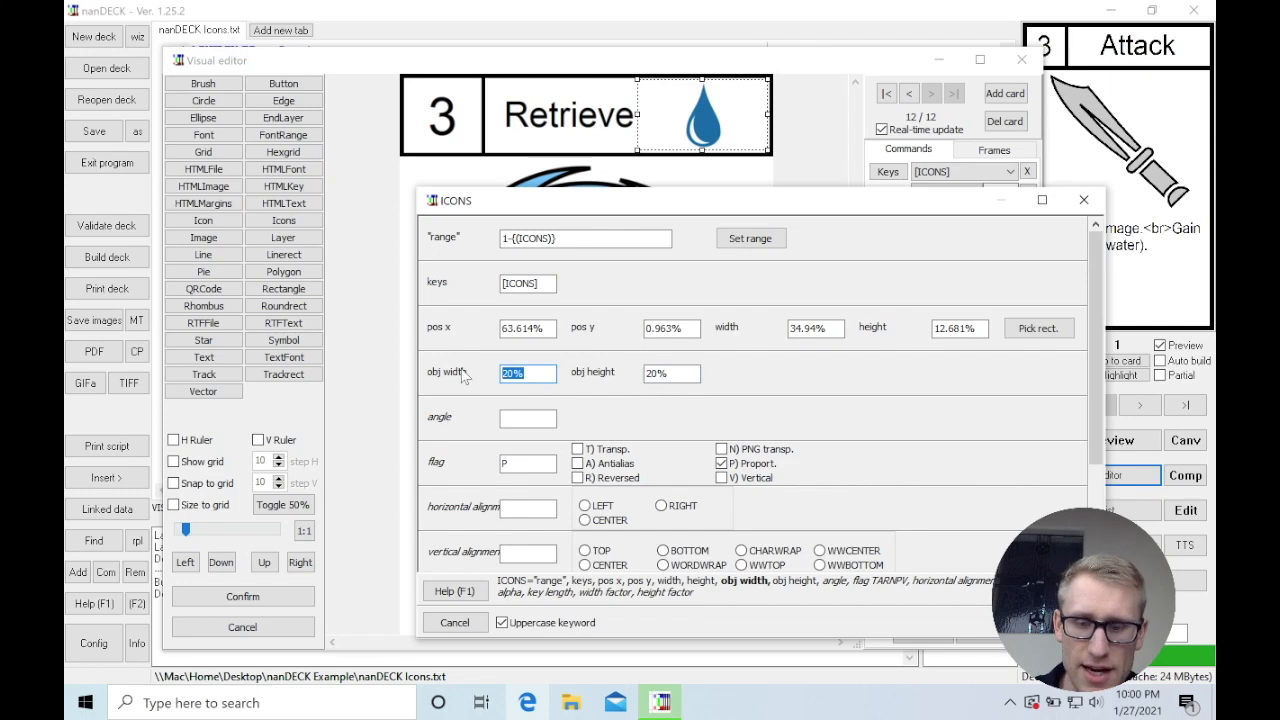
text(0.2)
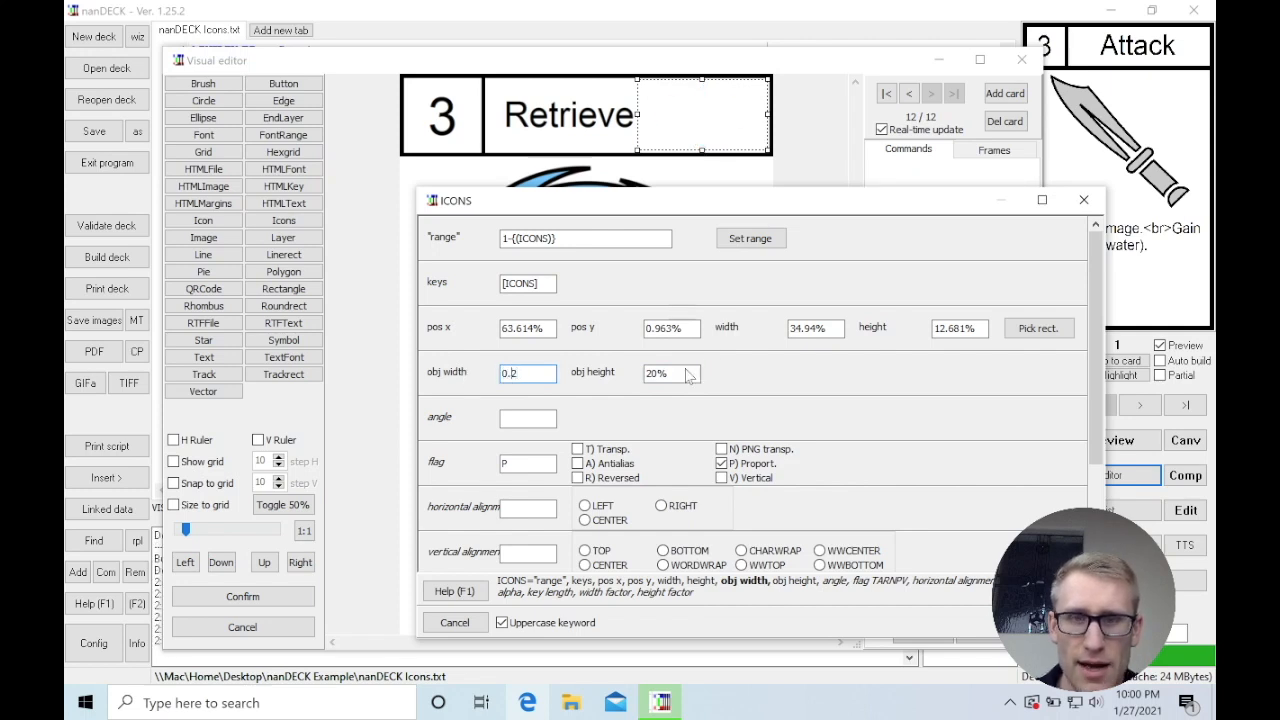
click(675, 371)
double_click(675, 371)
text(0.2)
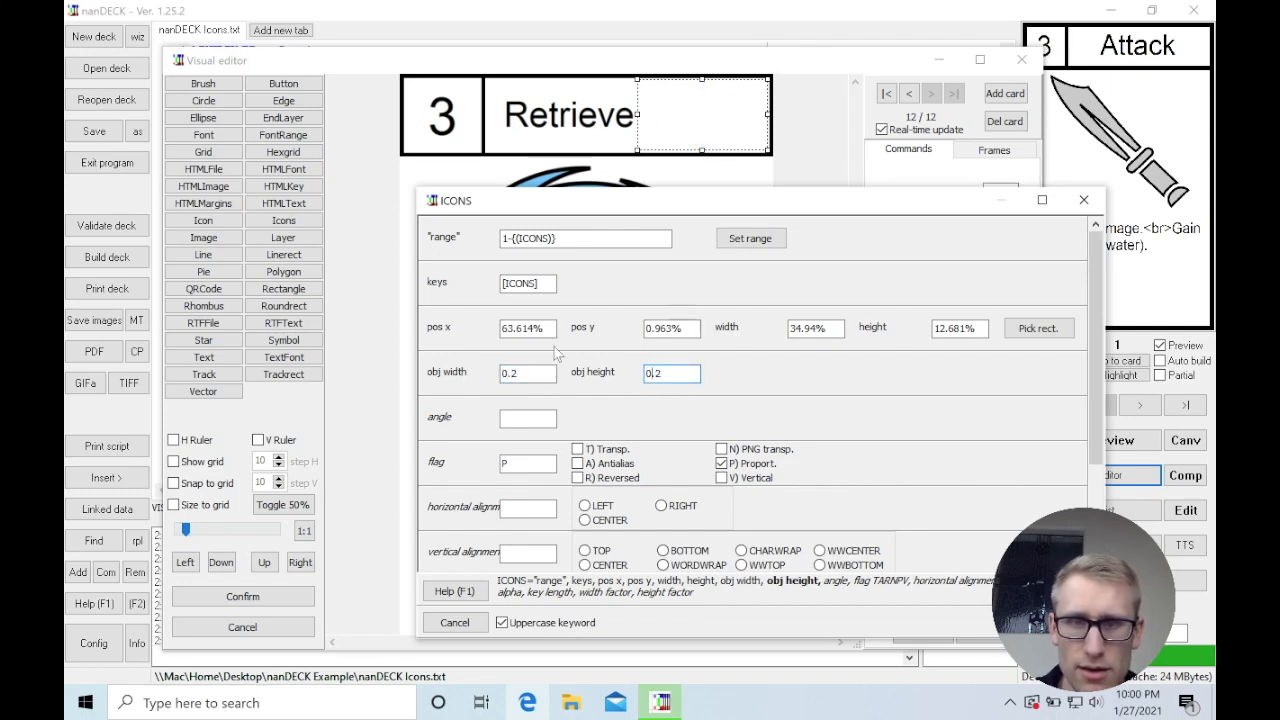
click(535, 378)
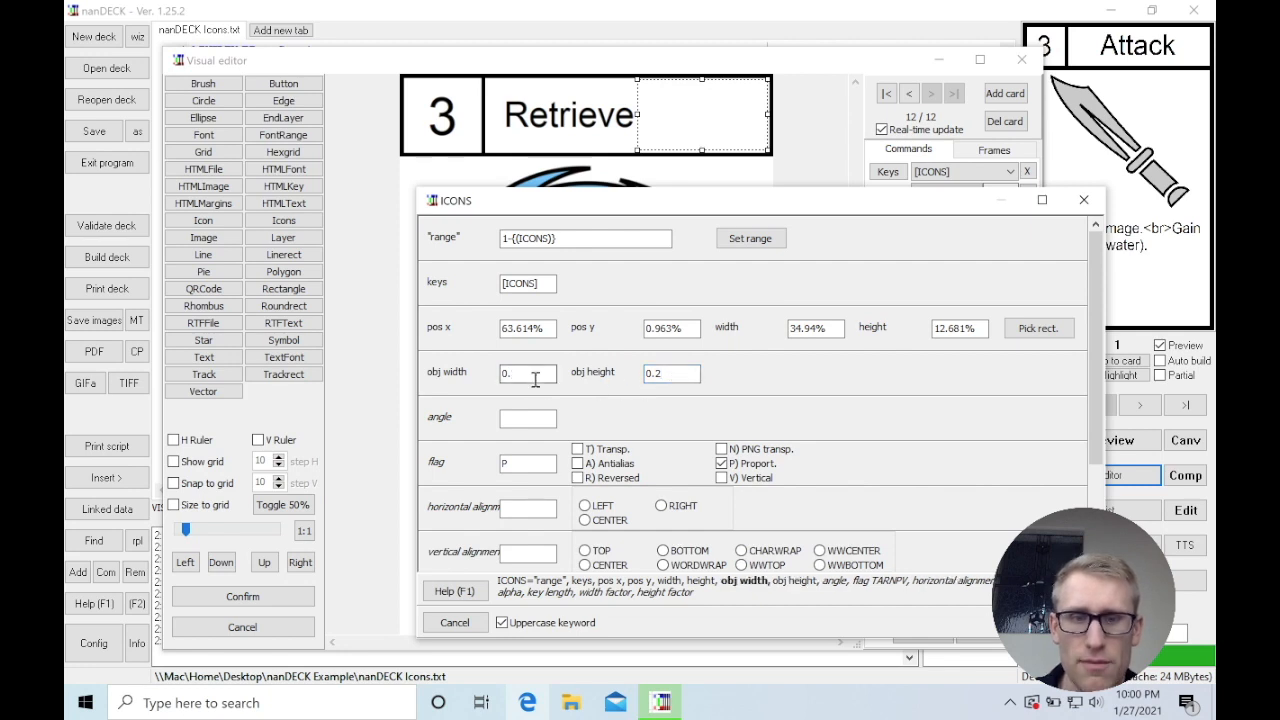
text(2)
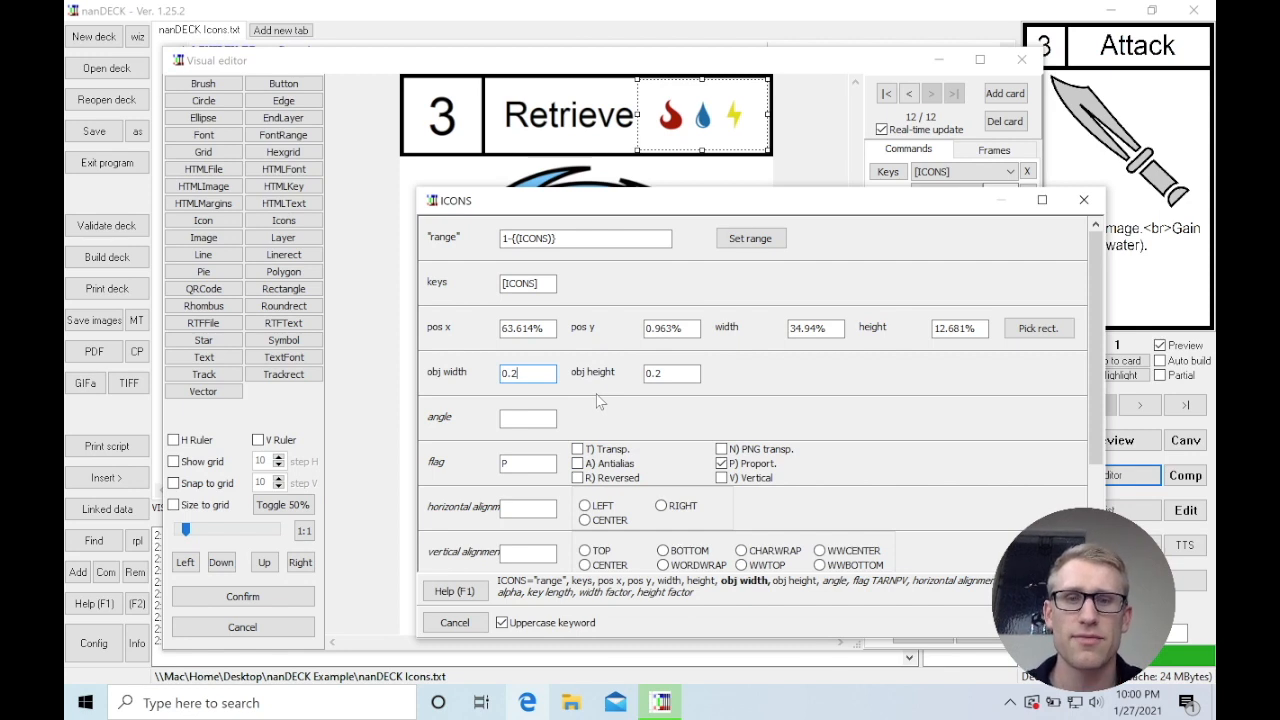
click(540, 418)
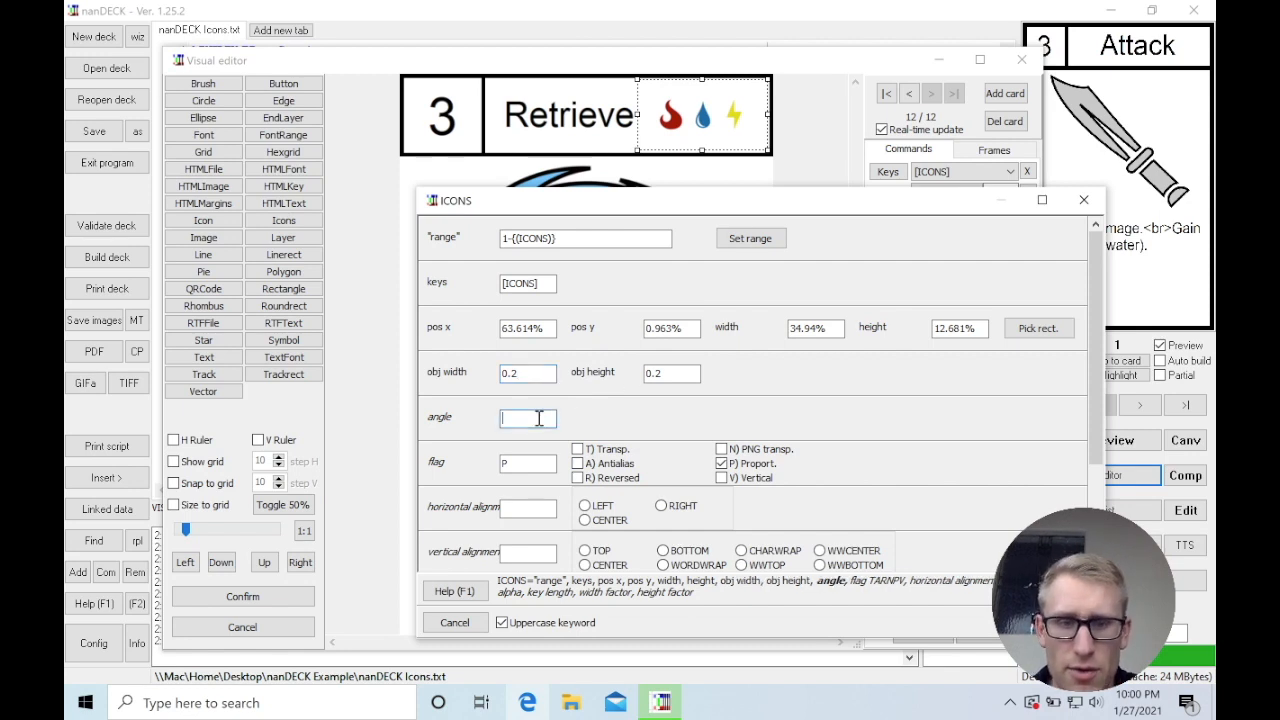
Confirm the Icons object's settings and check the icons on the preceding cards, returning to the last card
scroll(885, 328, down, 2)
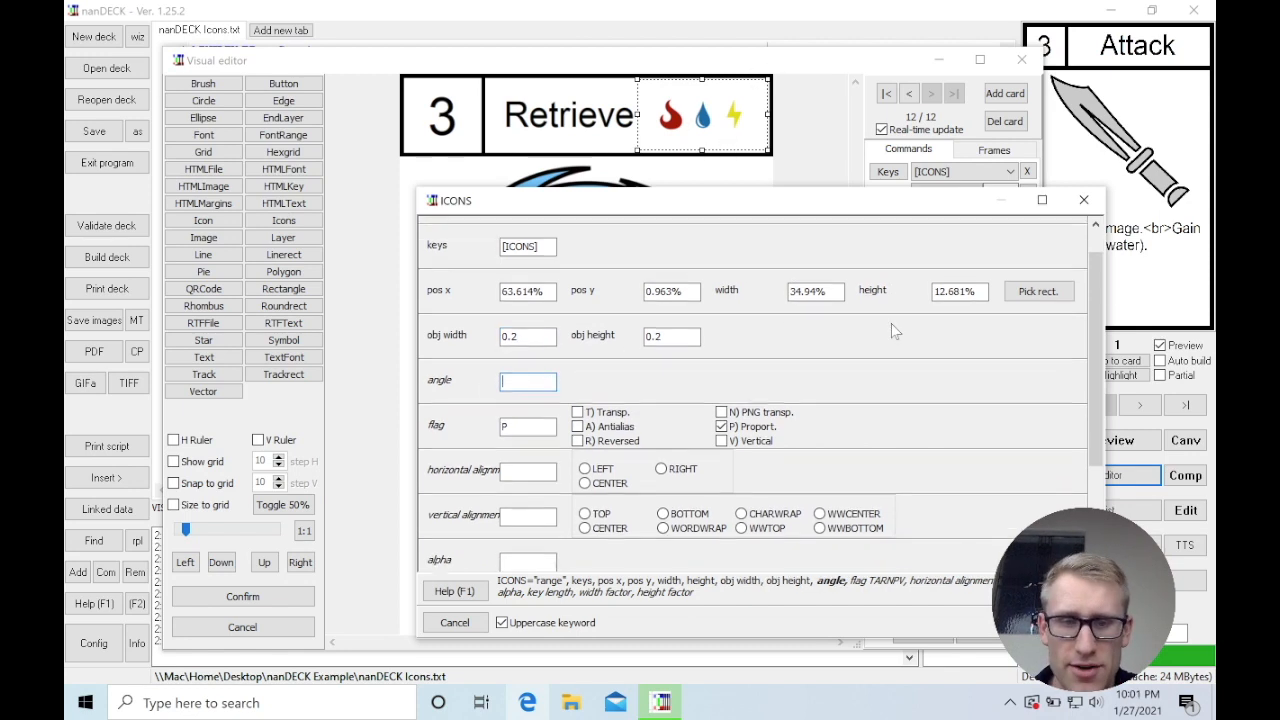
scroll(855, 427, down, 1)
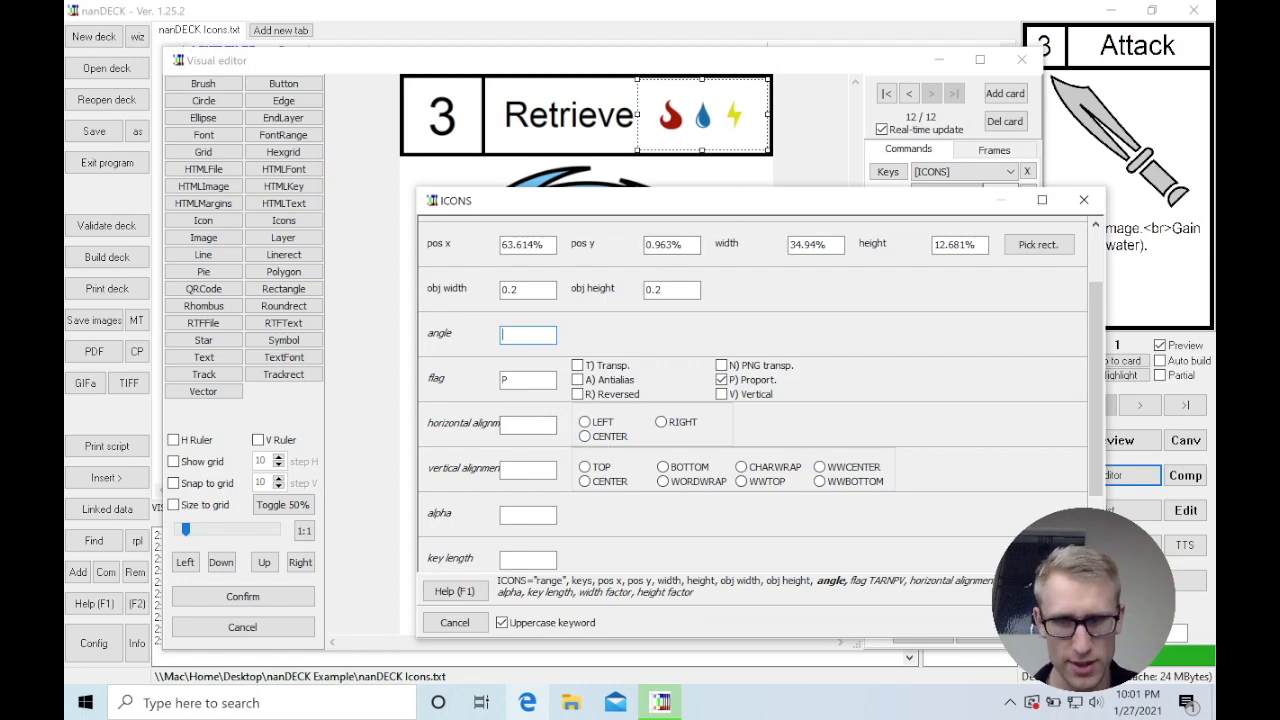
key(Return)
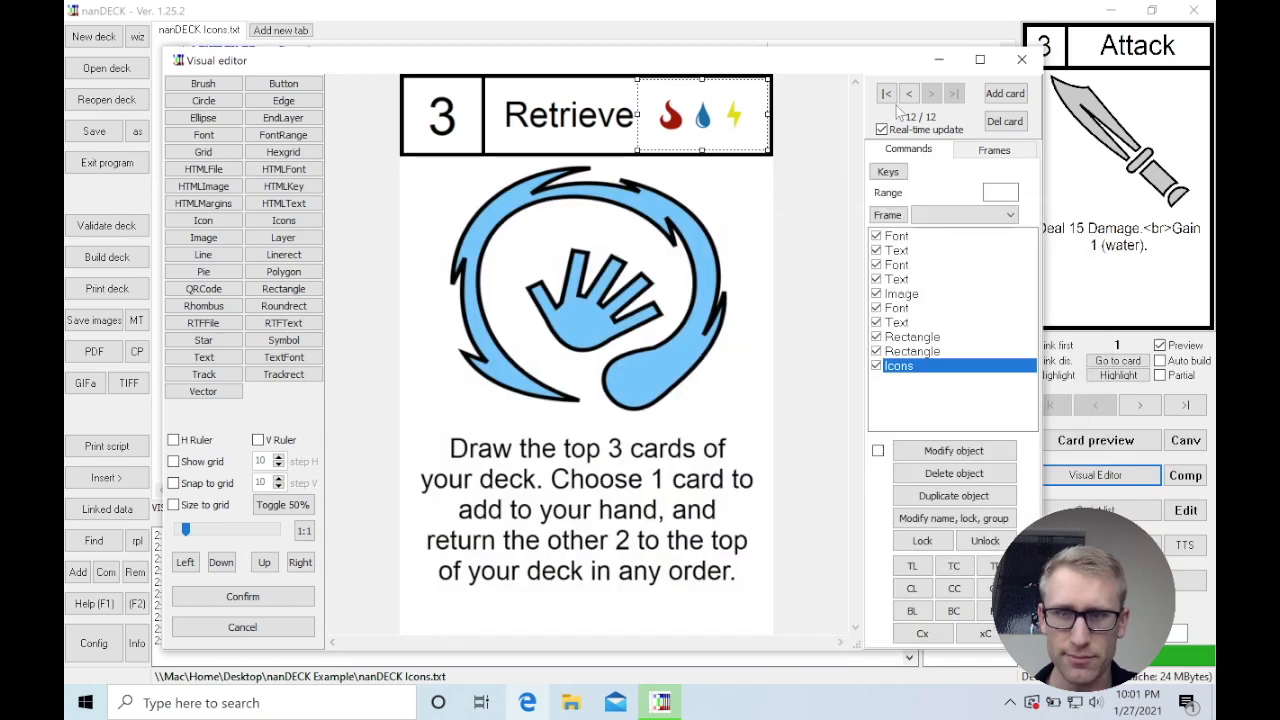
click(909, 93)
click(909, 93)
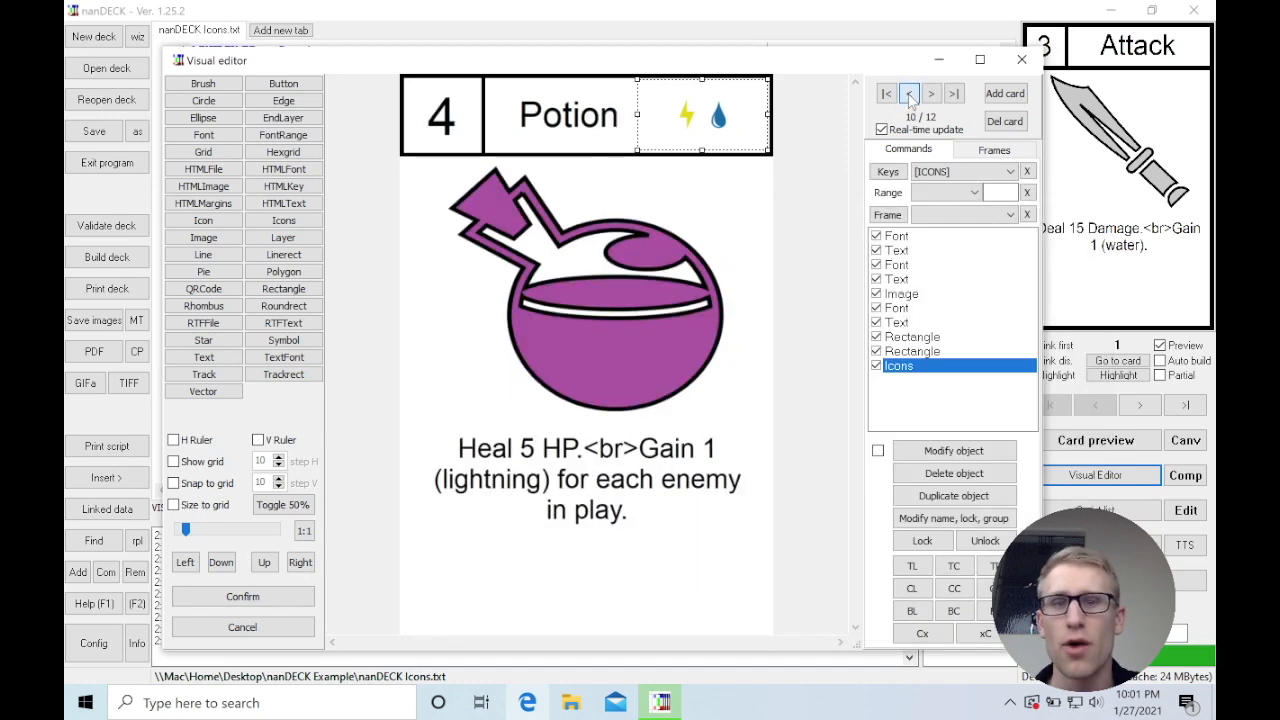
click(909, 94)
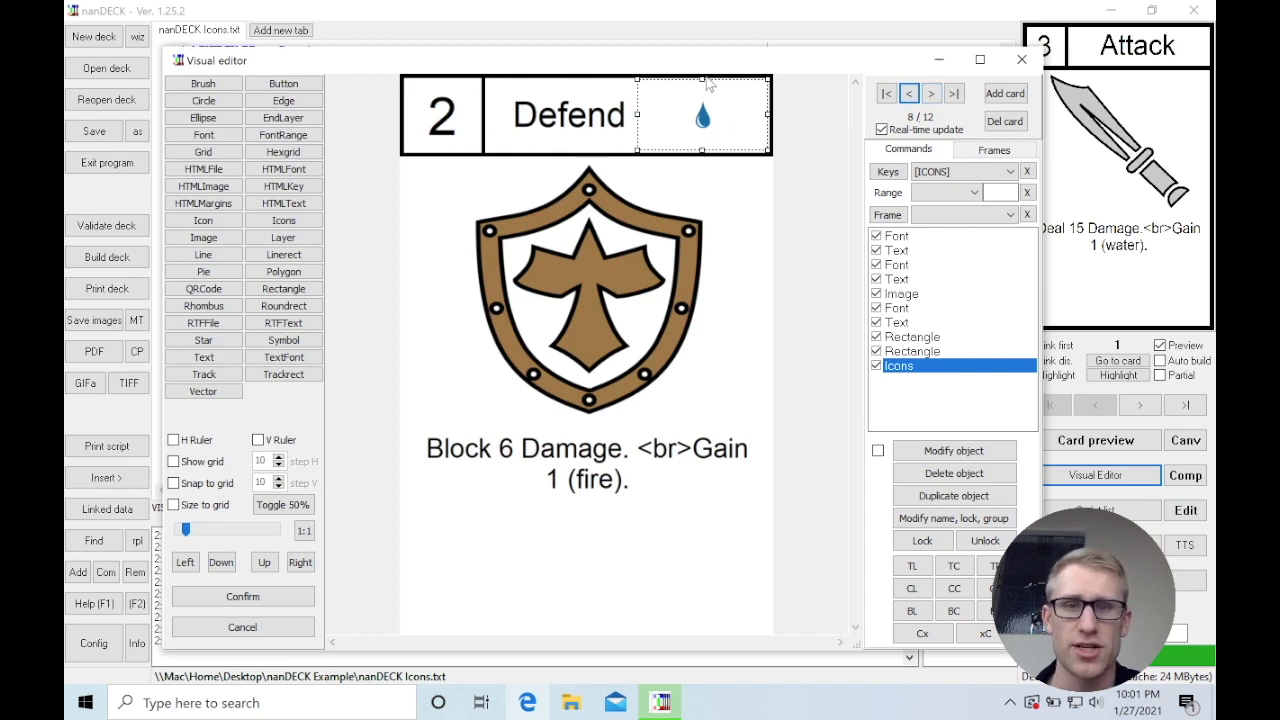
click(933, 94)
click(933, 94)
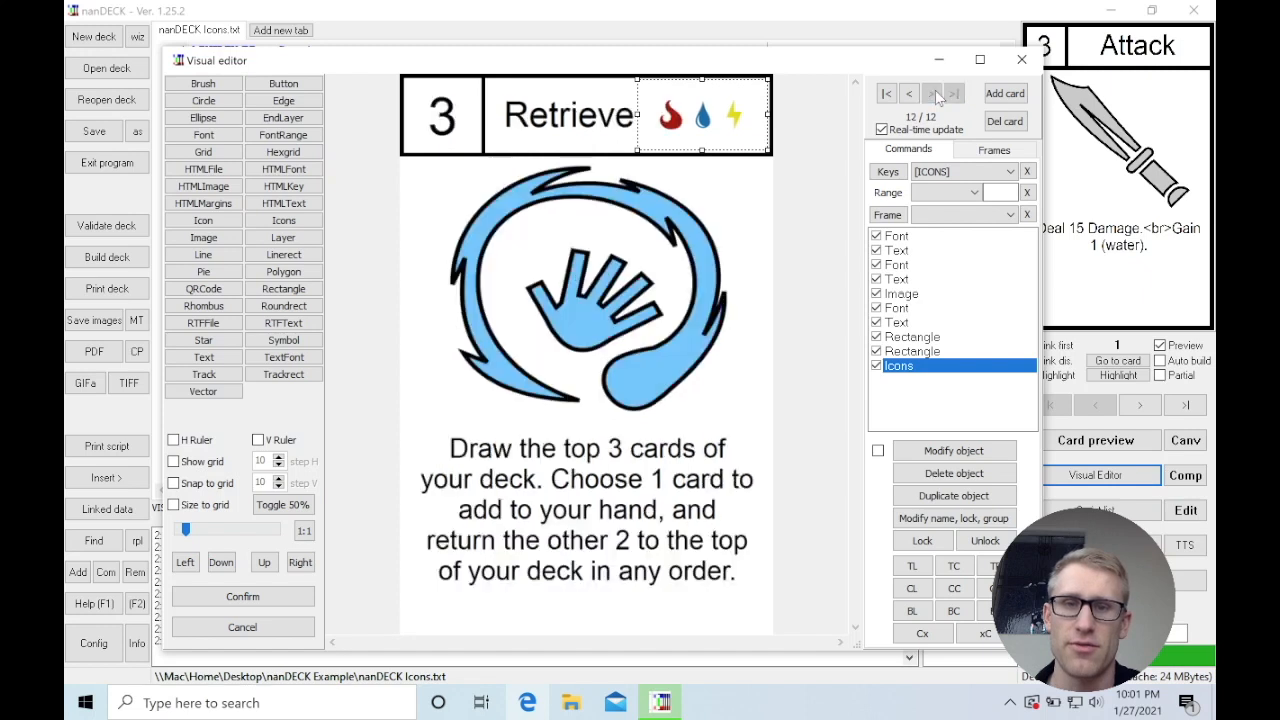
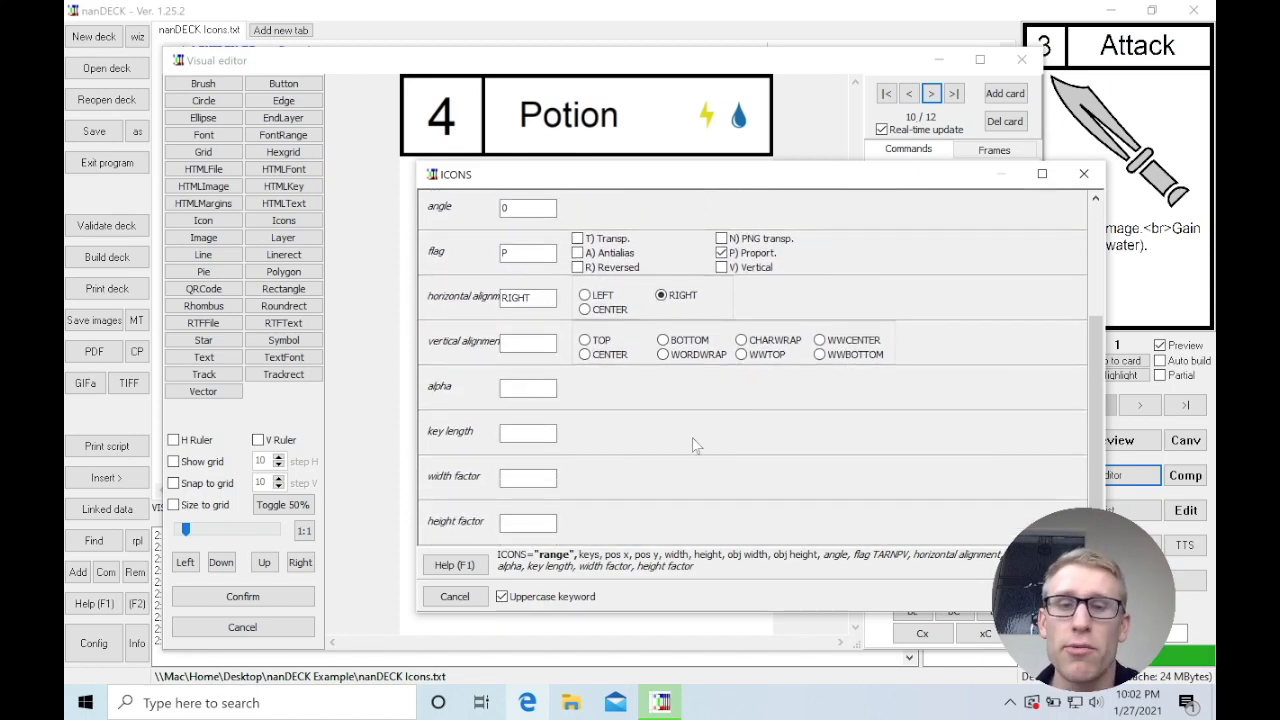
Read the ICONS directive's help, from the syntax and special characters through the parameters to the examples
scroll(704, 446, up, 2)
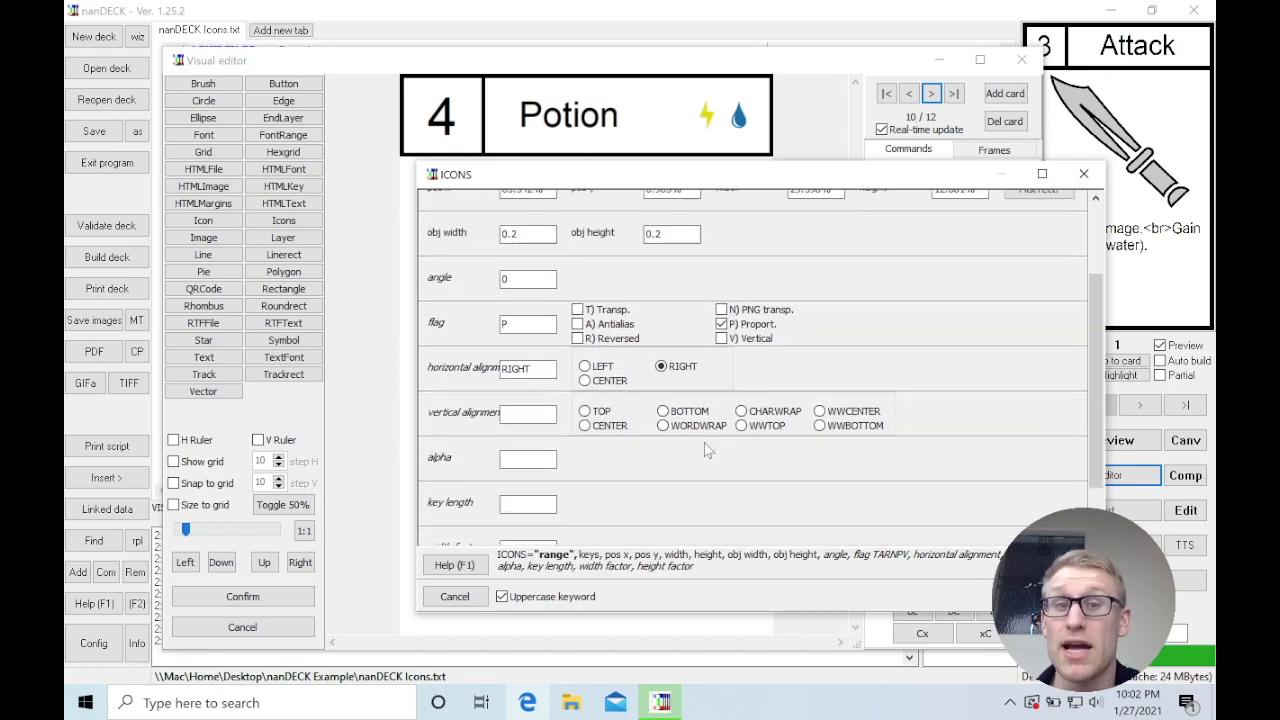
scroll(704, 447, down, 2)
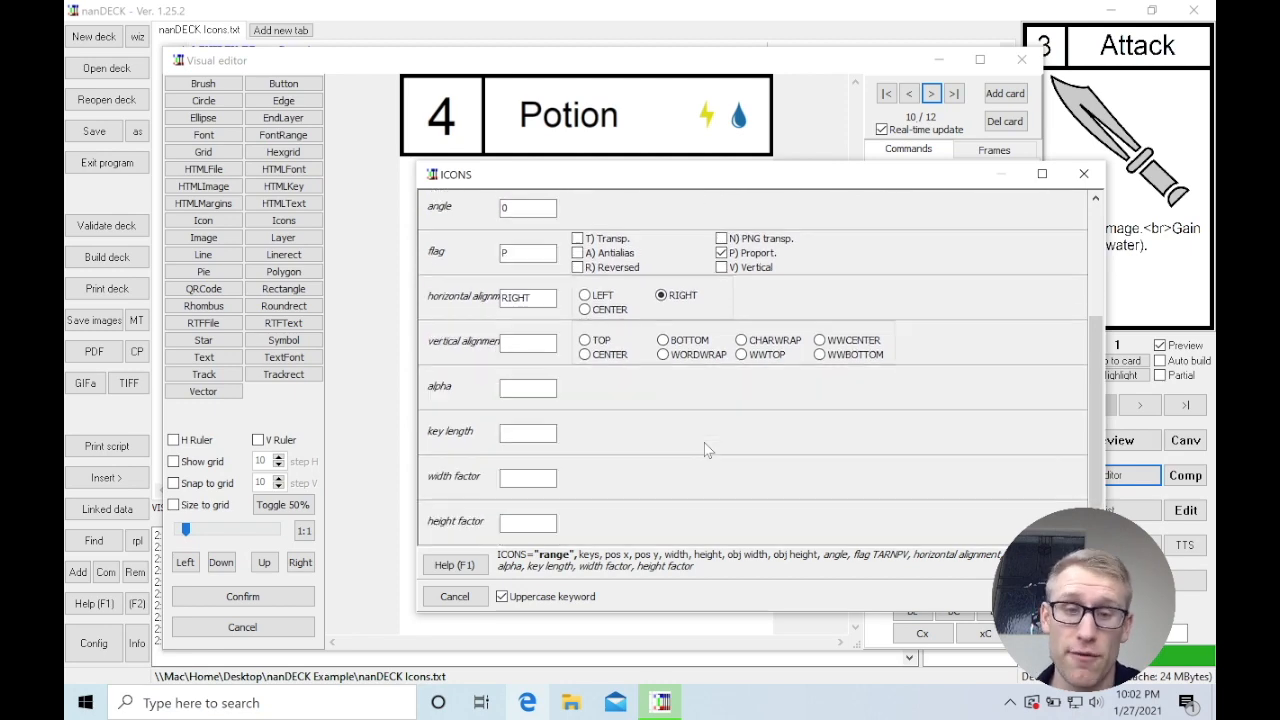
click(455, 565)
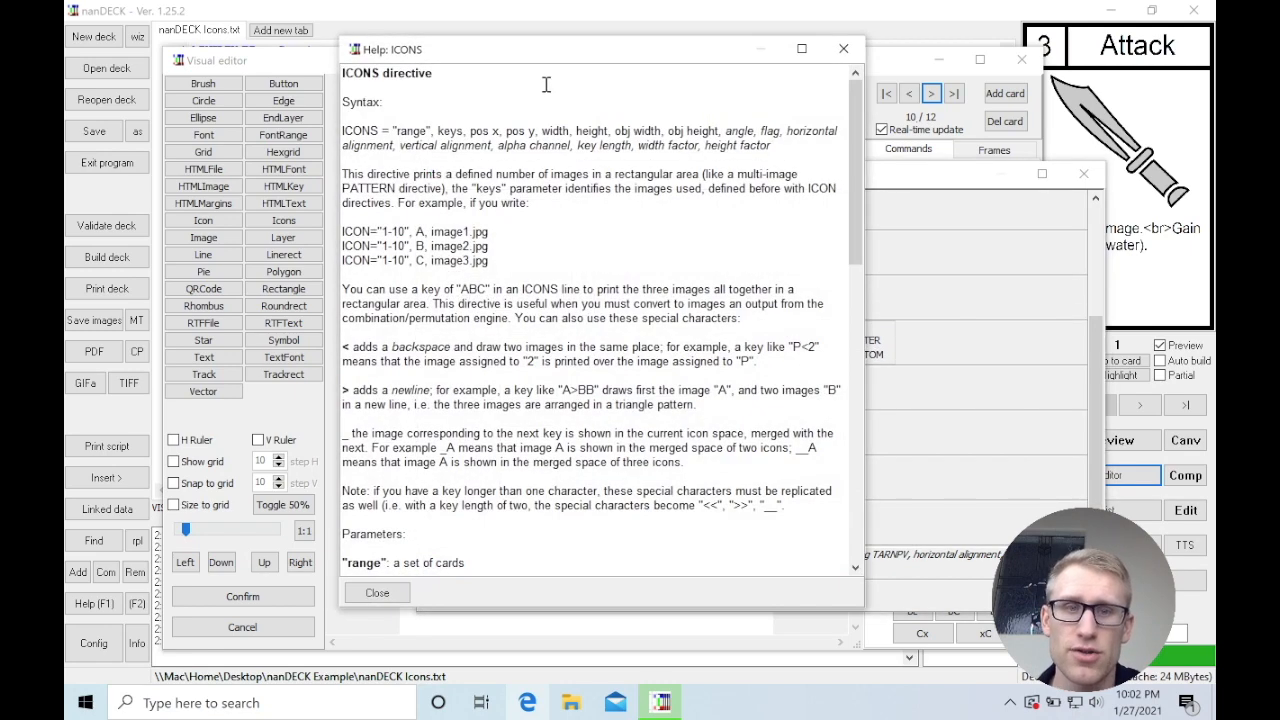
drag(555, 60, 589, 65)
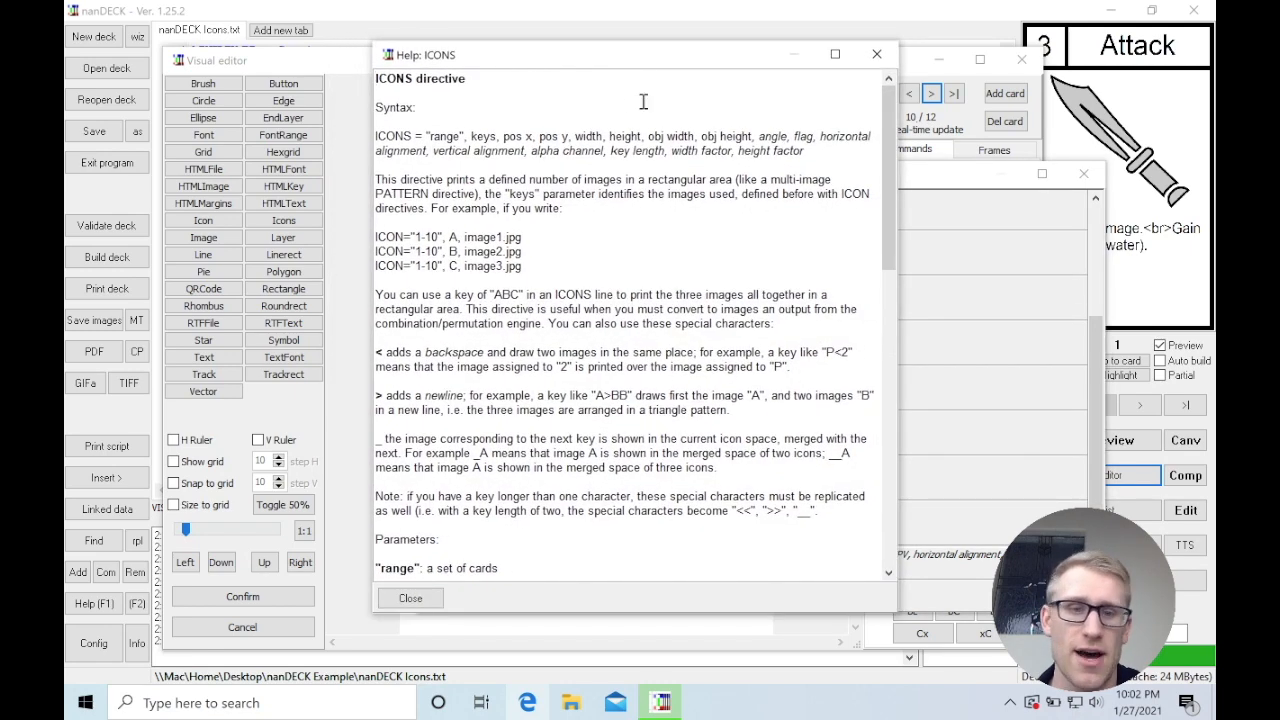
drag(886, 234, 884, 422)
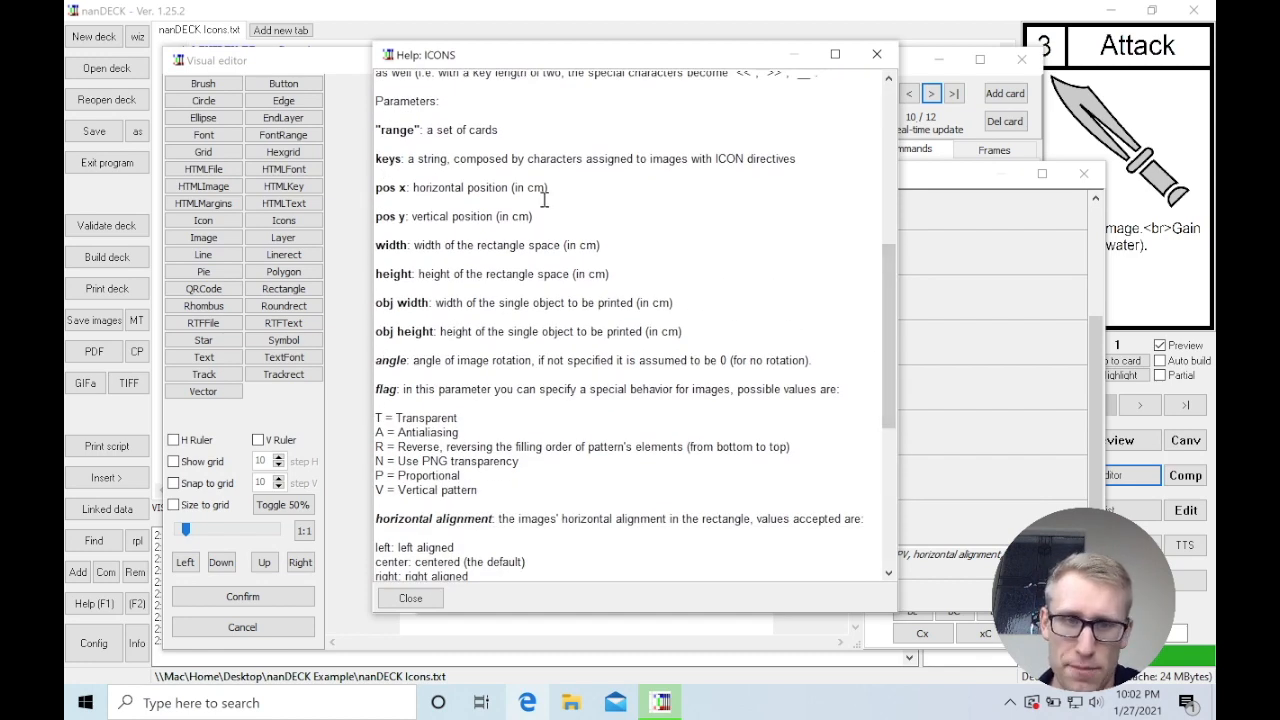
drag(890, 315, 887, 473)
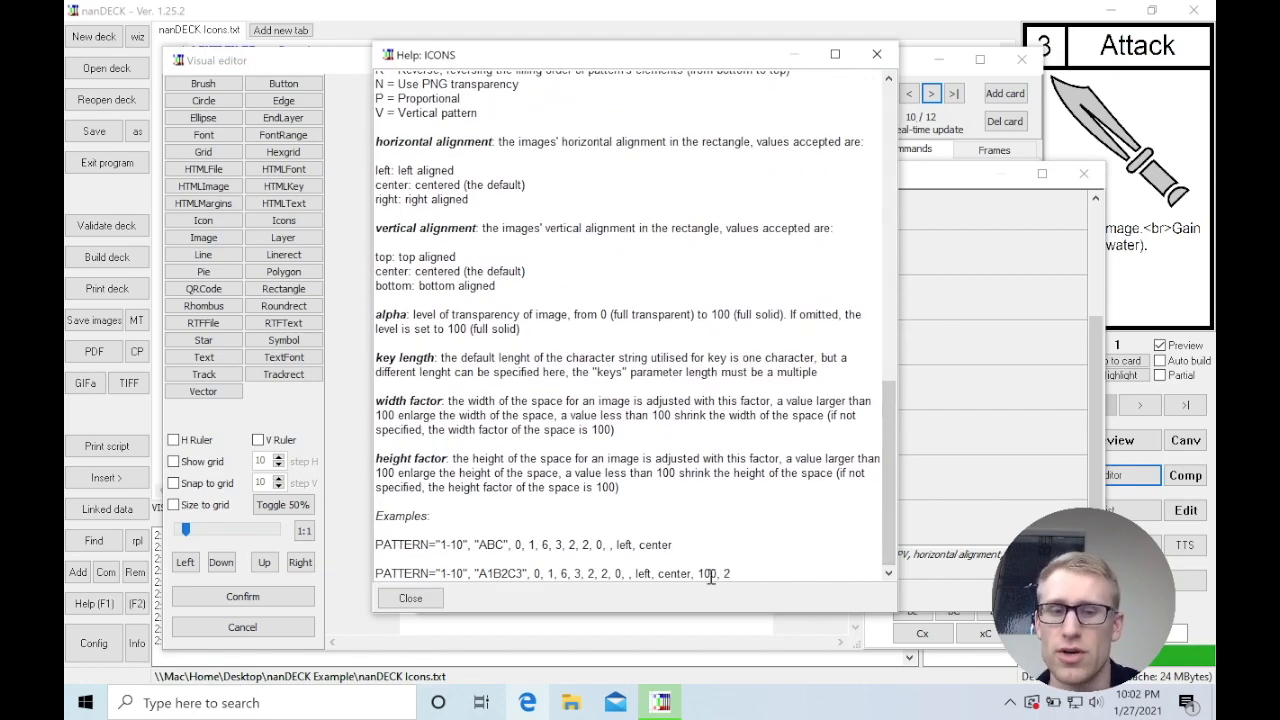
click(430, 600)
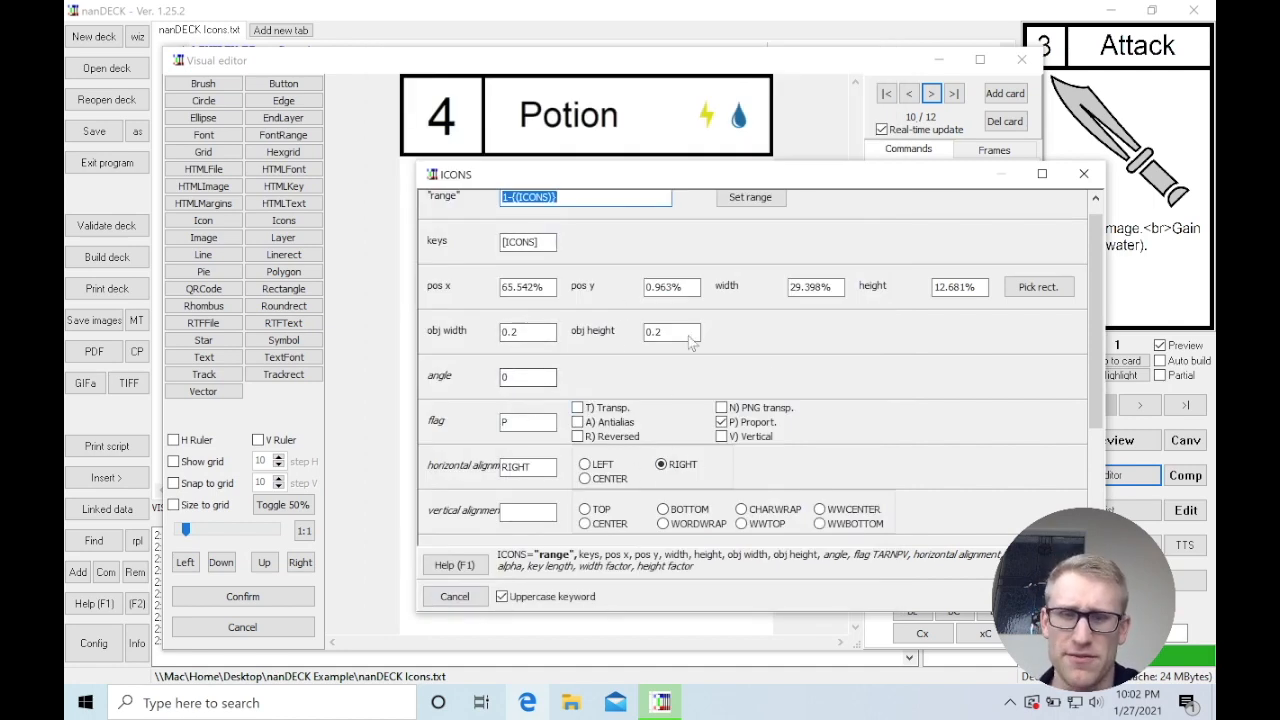
Confirm the Icons object's settings and check the icon placement on the cards, starting from the first one
scroll(844, 376, up, 1)
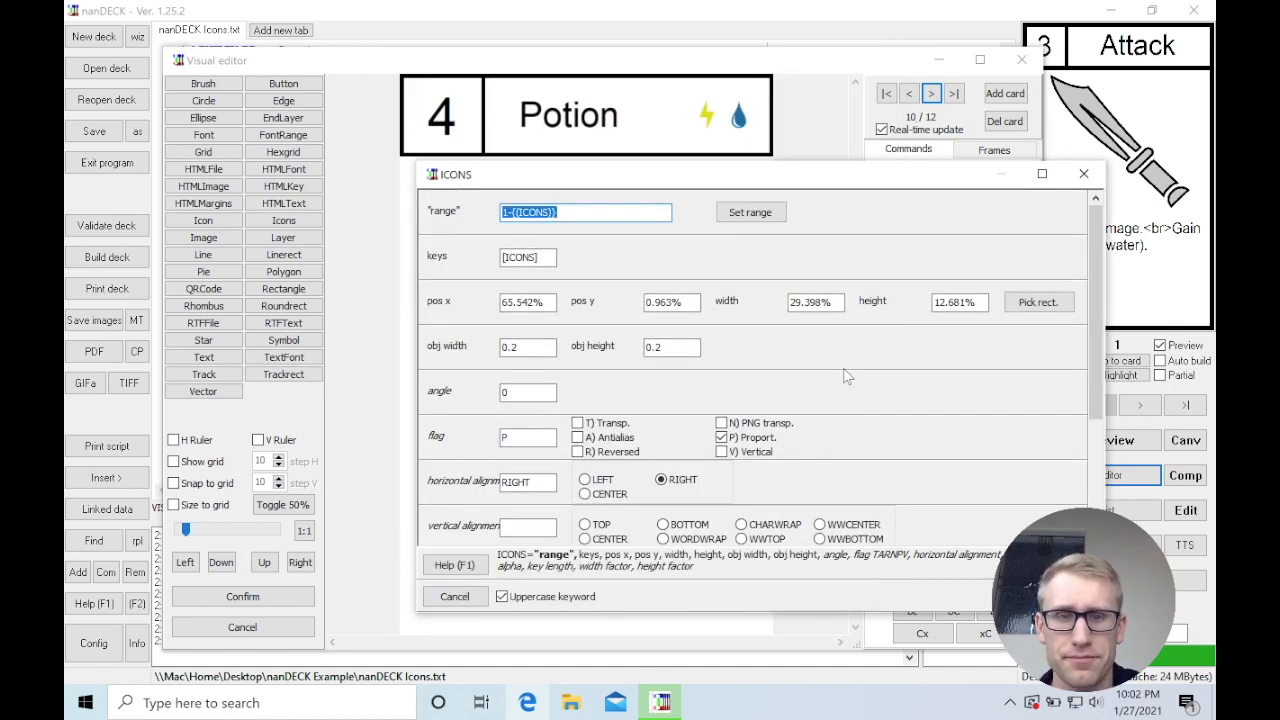
click(1048, 596)
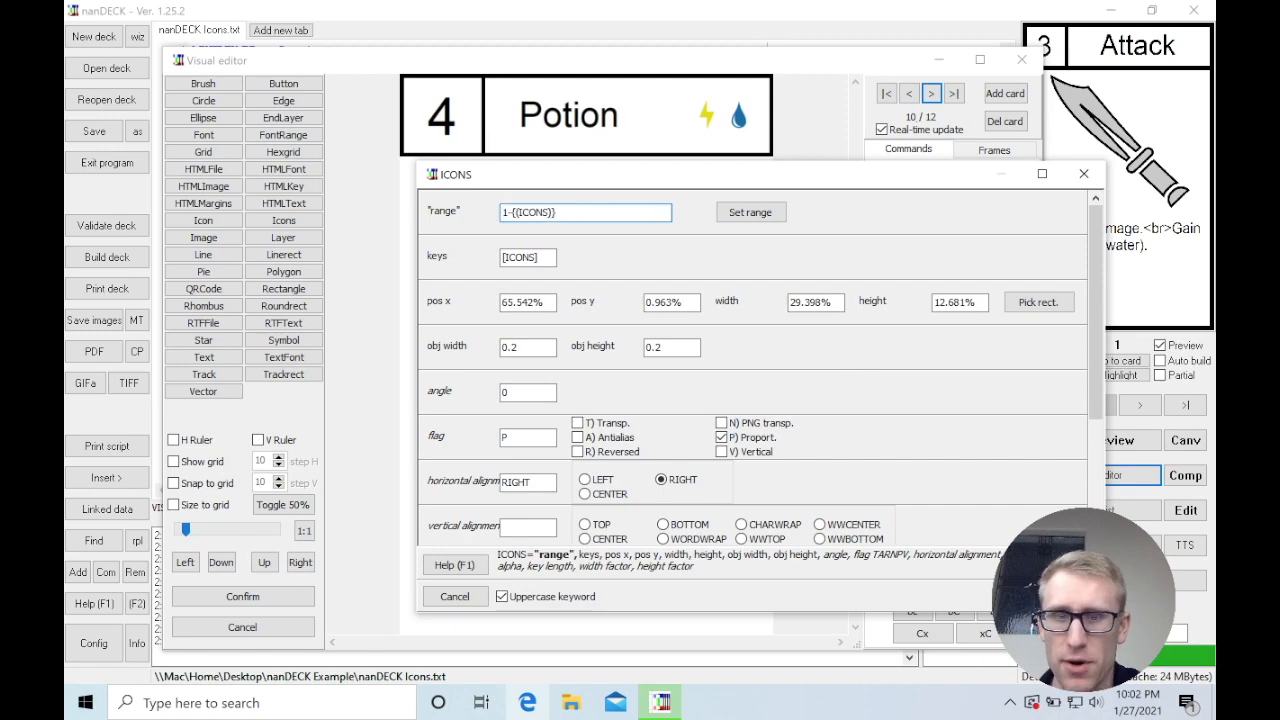
click(886, 93)
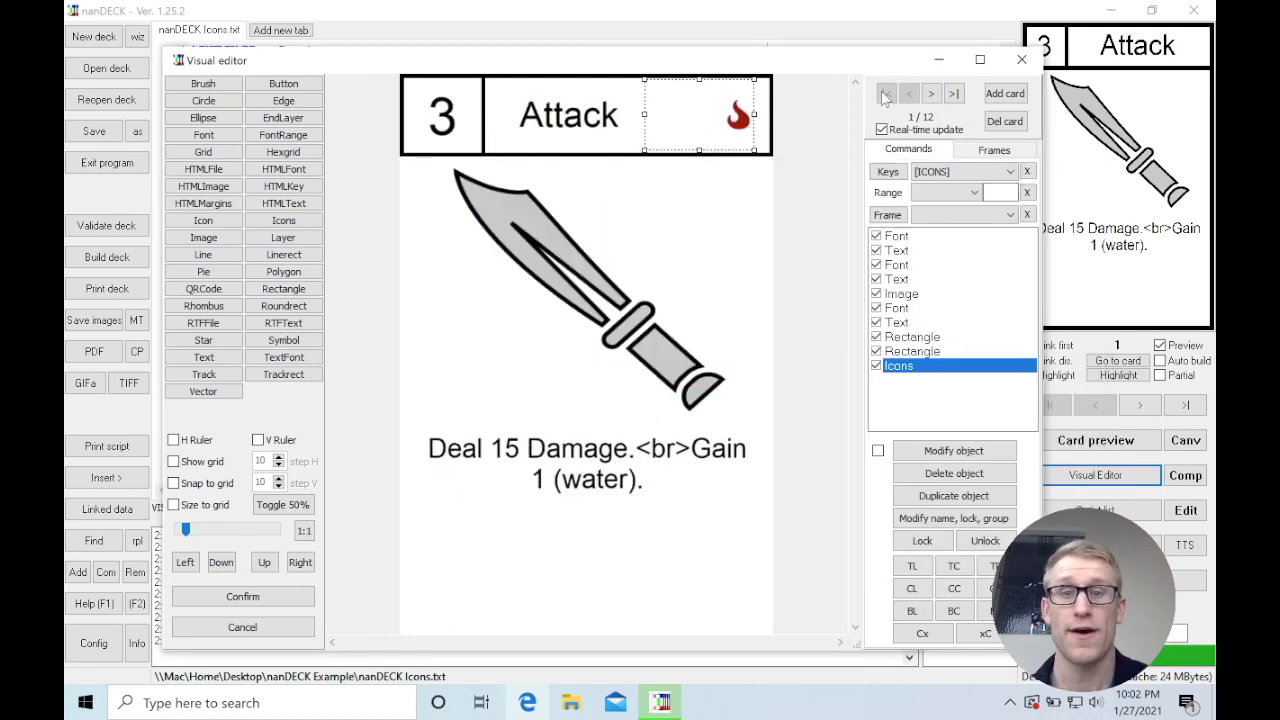
click(931, 93)
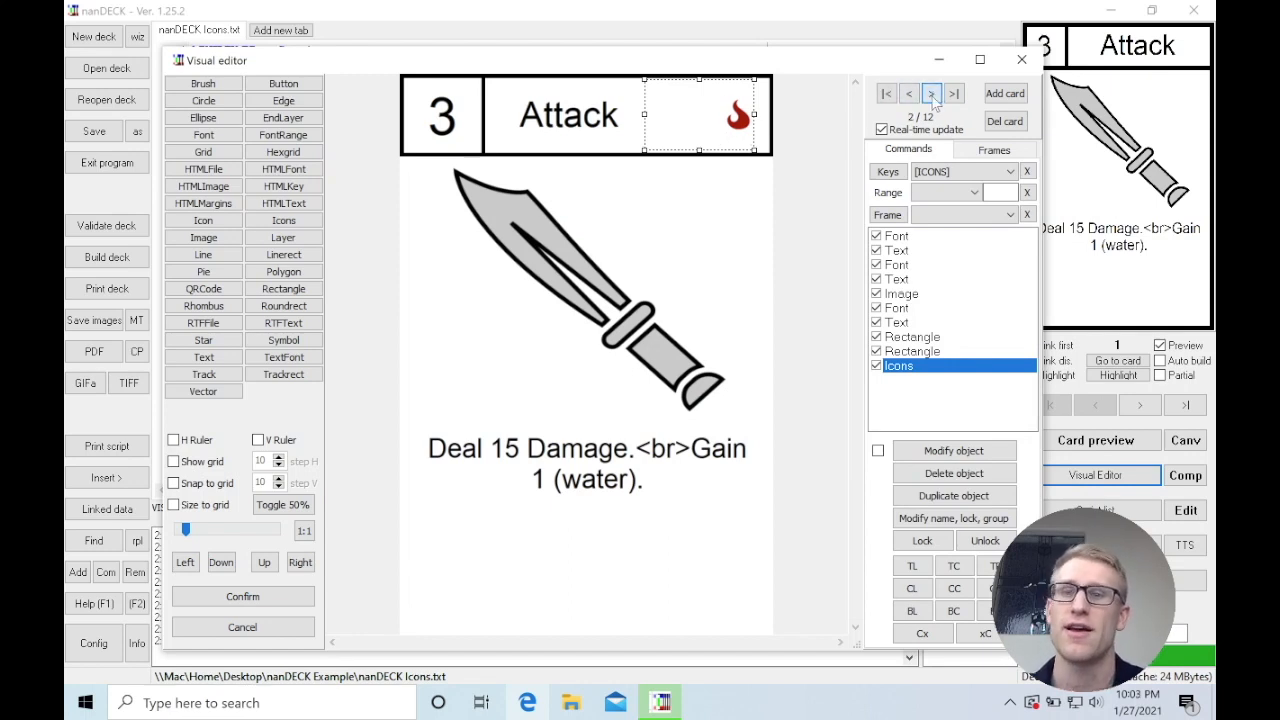
click(931, 93)
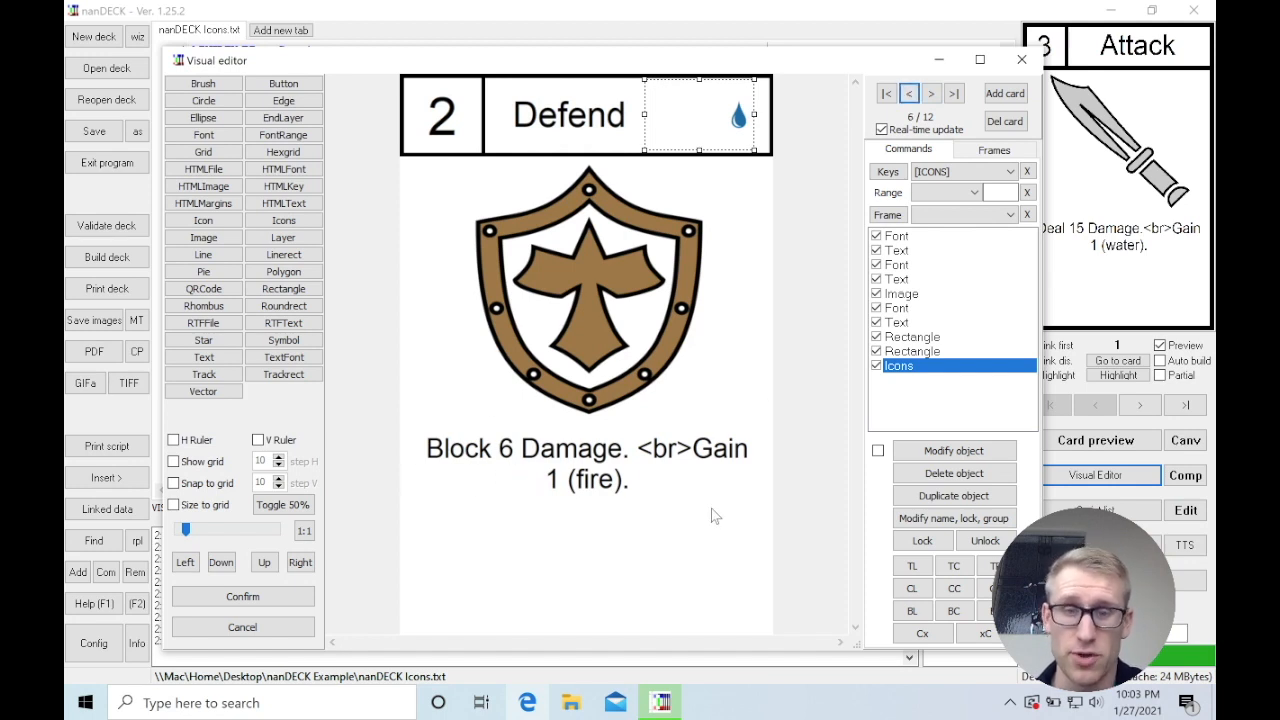
Apply the visual layout to the script, and validate and build the deck
click(641, 452)
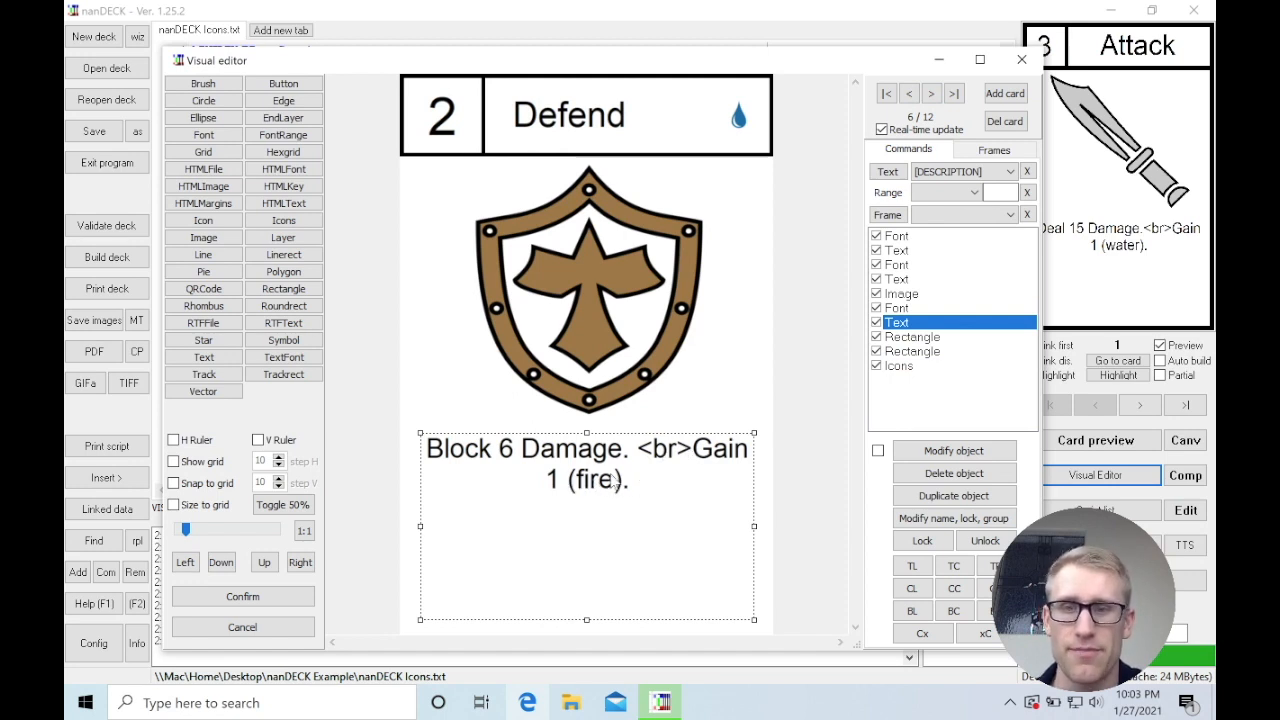
click(301, 605)
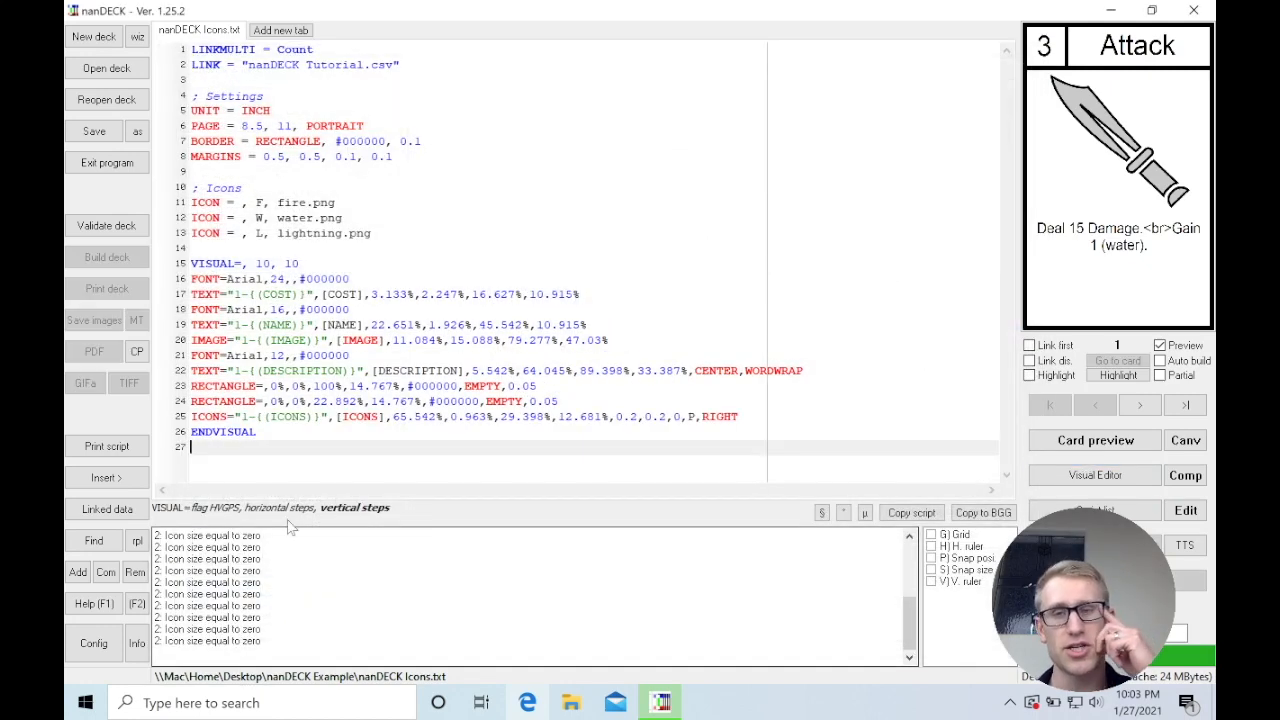
click(106, 226)
click(110, 260)
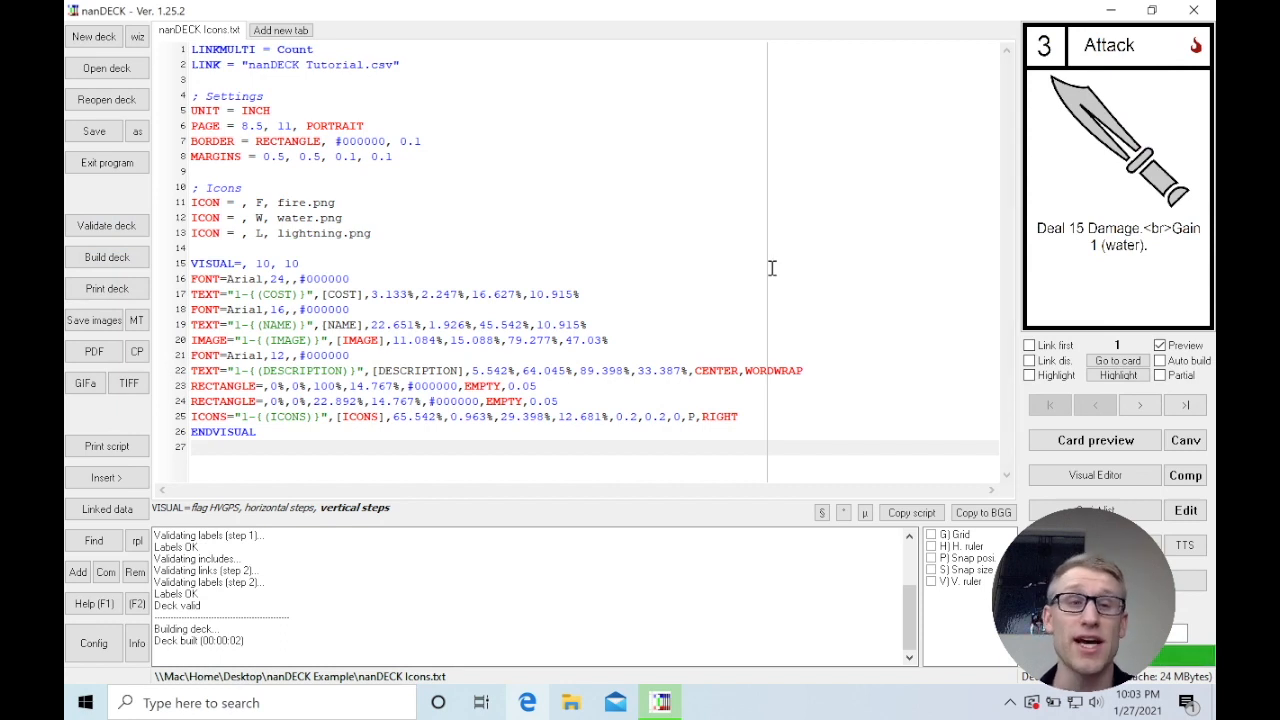
Start an HTMLIMAGE directive with an empty range on a new line below the lightning.png ICON line
double_click(198, 203)
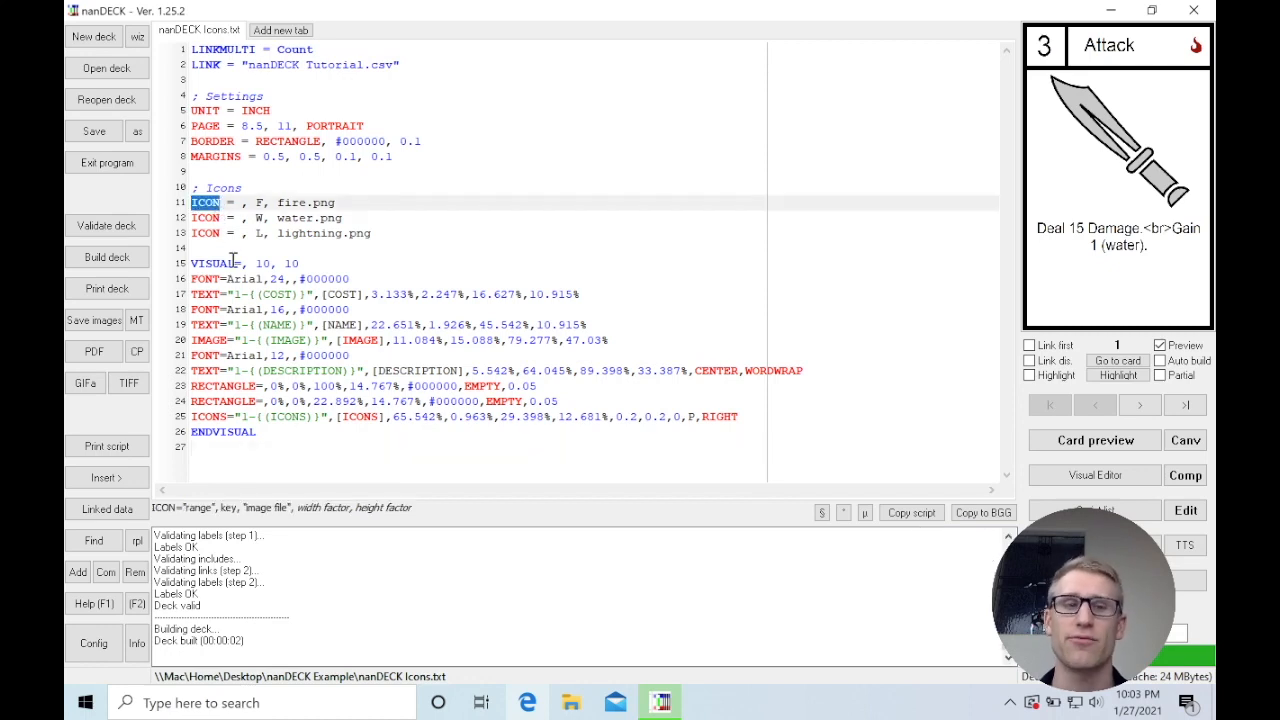
double_click(210, 417)
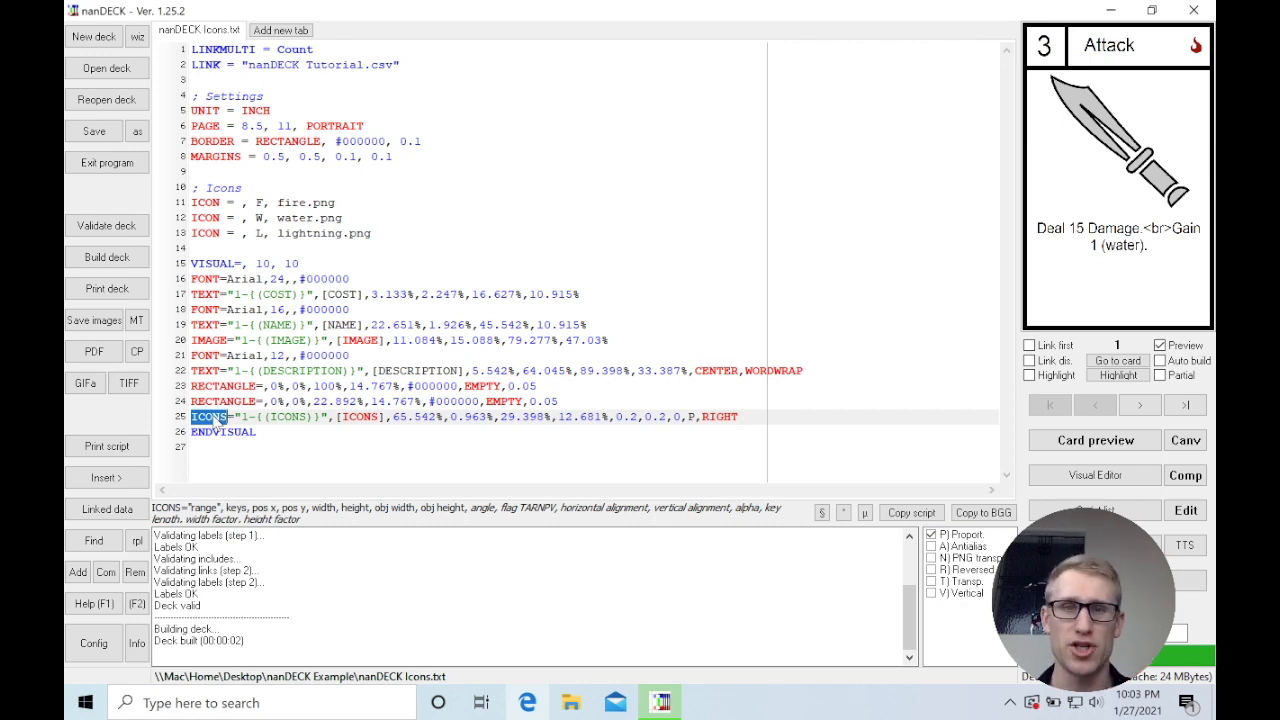
click(378, 232)
key(Return)
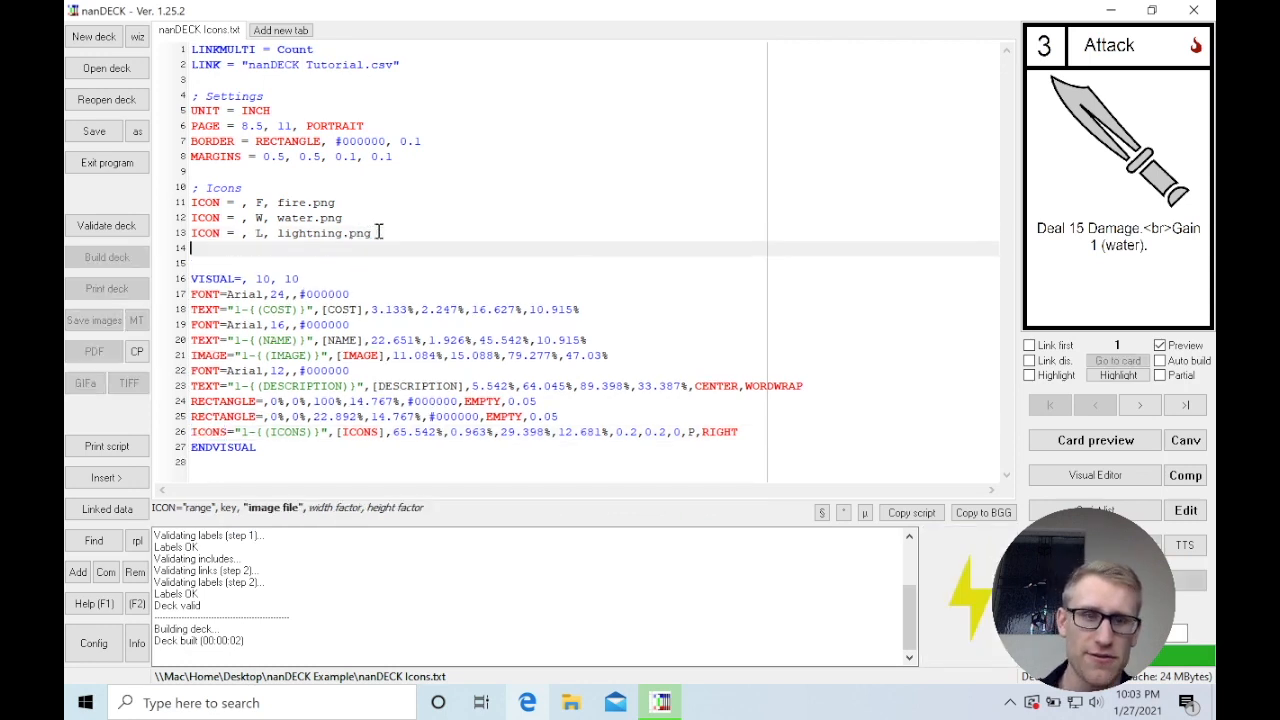
text(HTMLIMAGE )
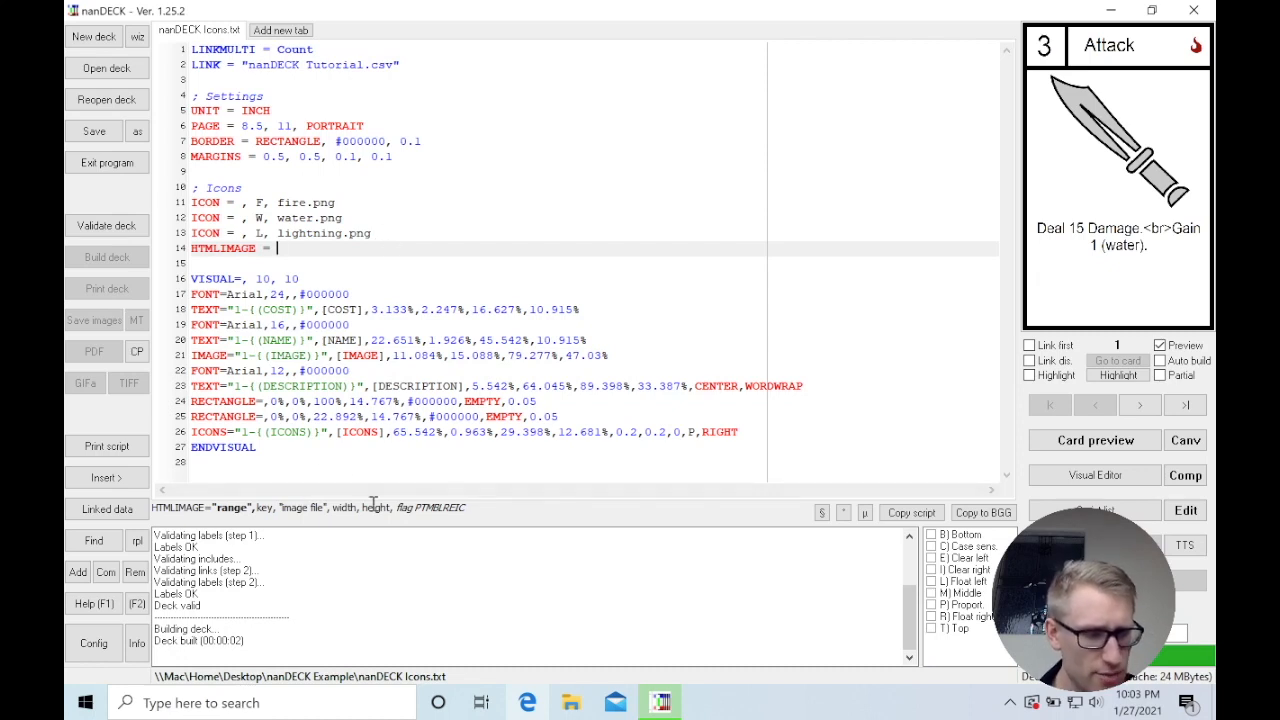
text(= ,)
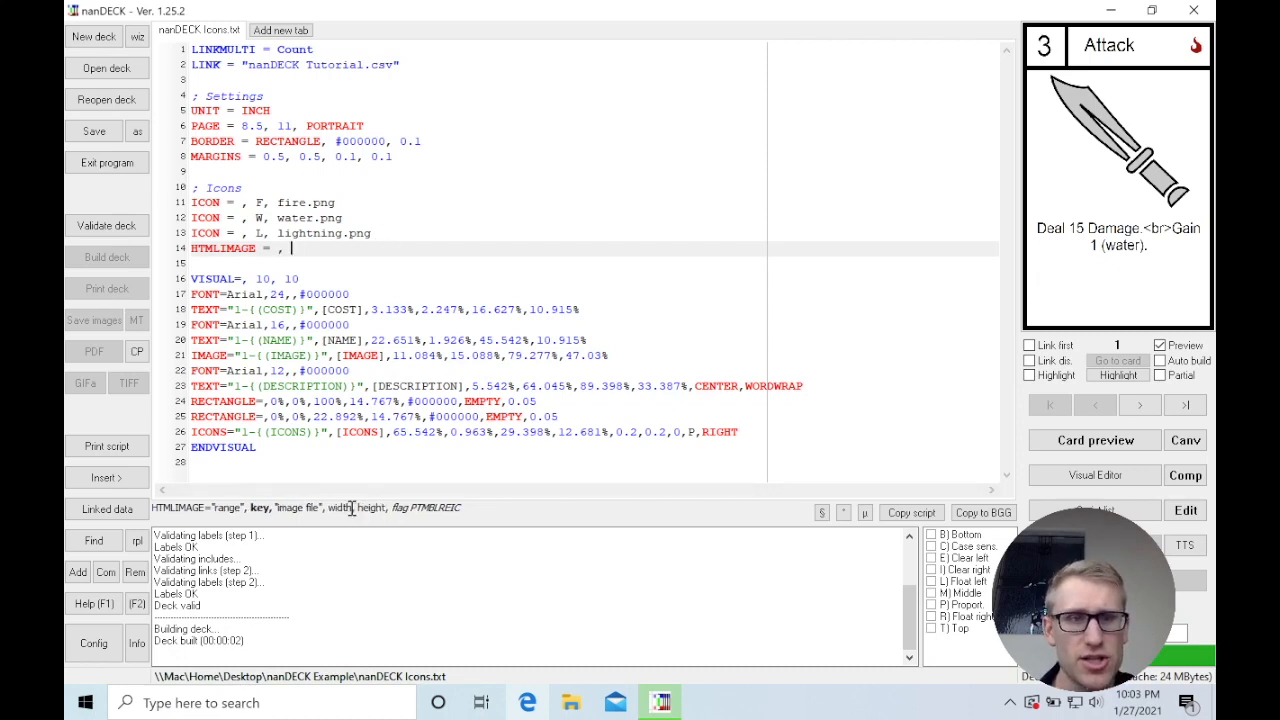
Examine the one-letter keys of the fire.png and water.png ICON lines to compare them with the HTMLIMAGE key
click(260, 202)
double_click(260, 202)
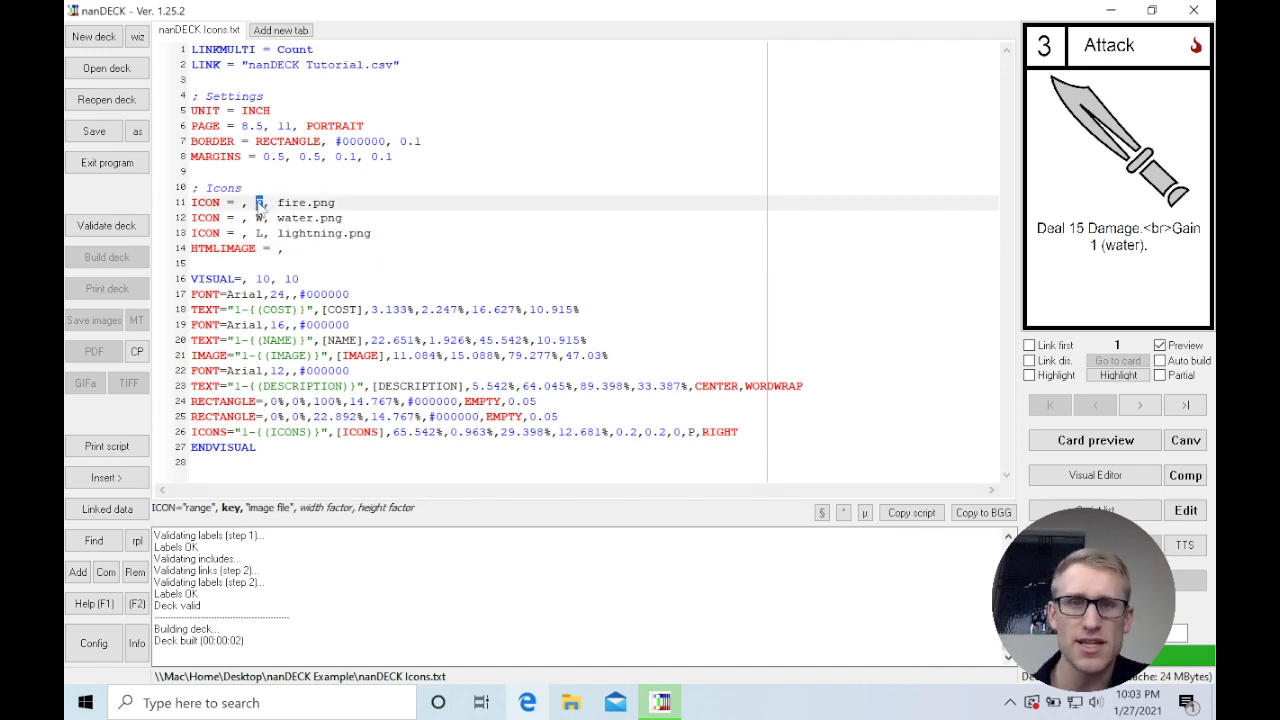
click(308, 248)
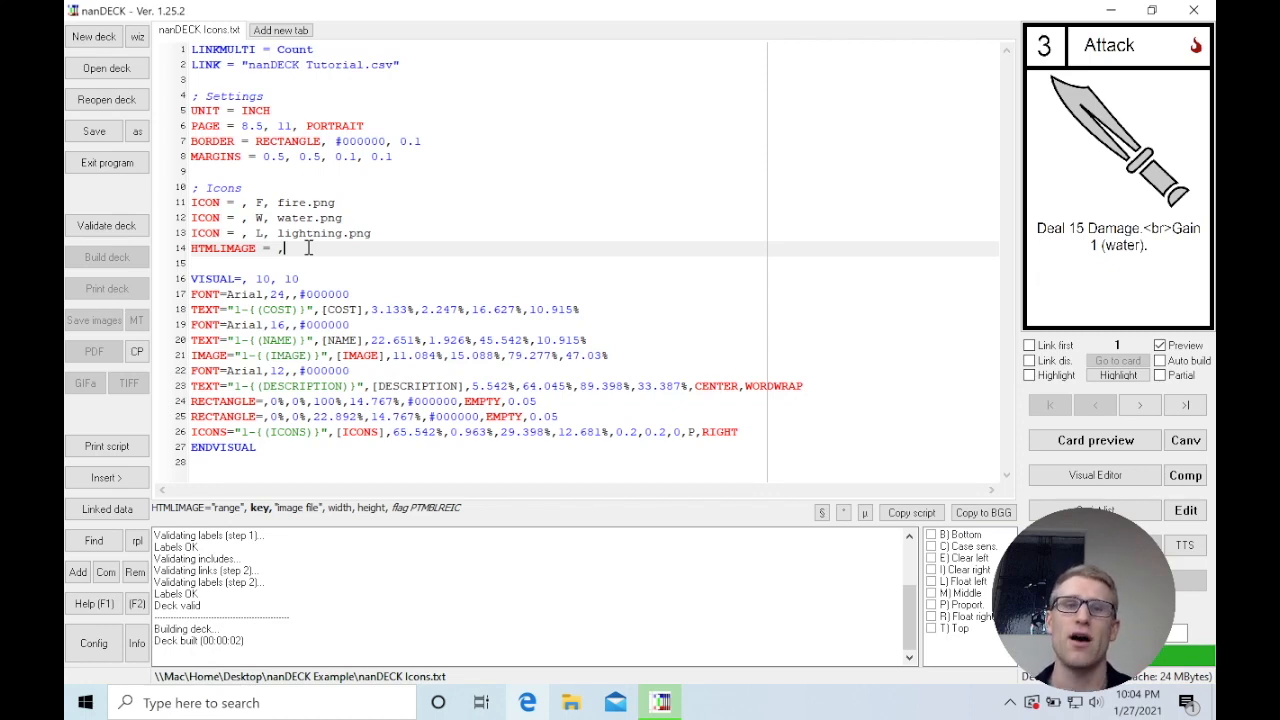
click(259, 203)
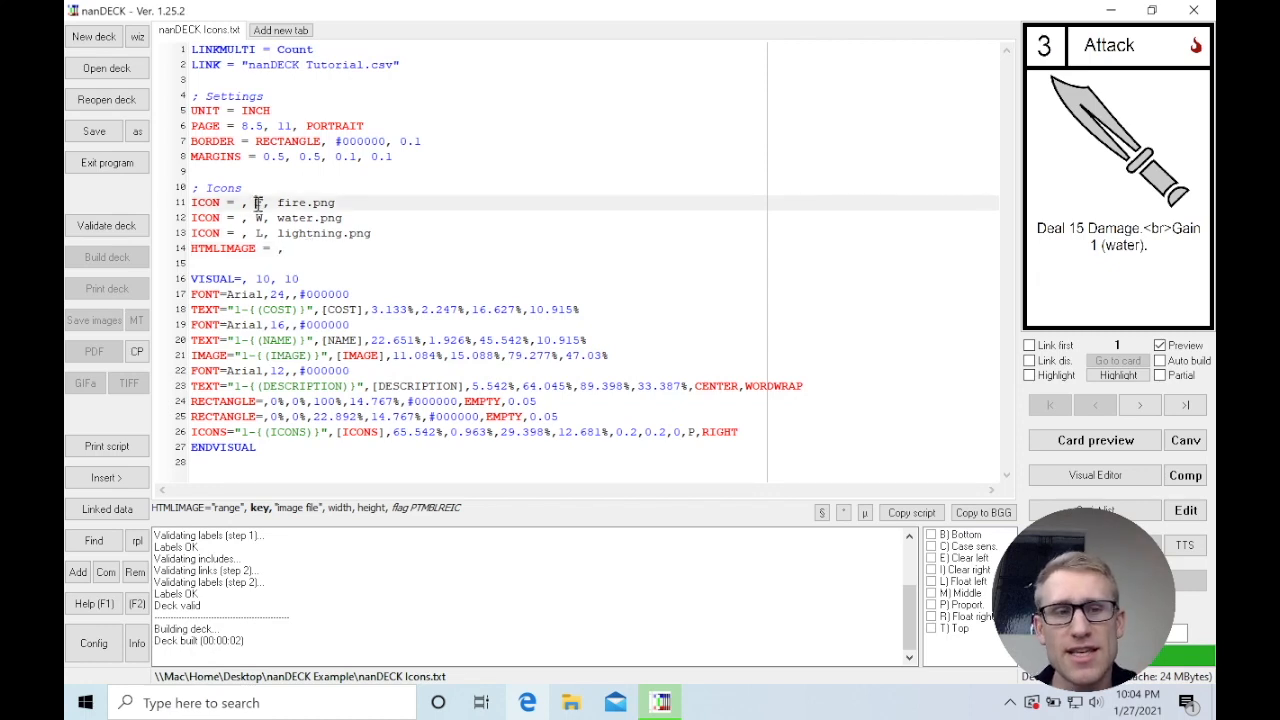
click(254, 218)
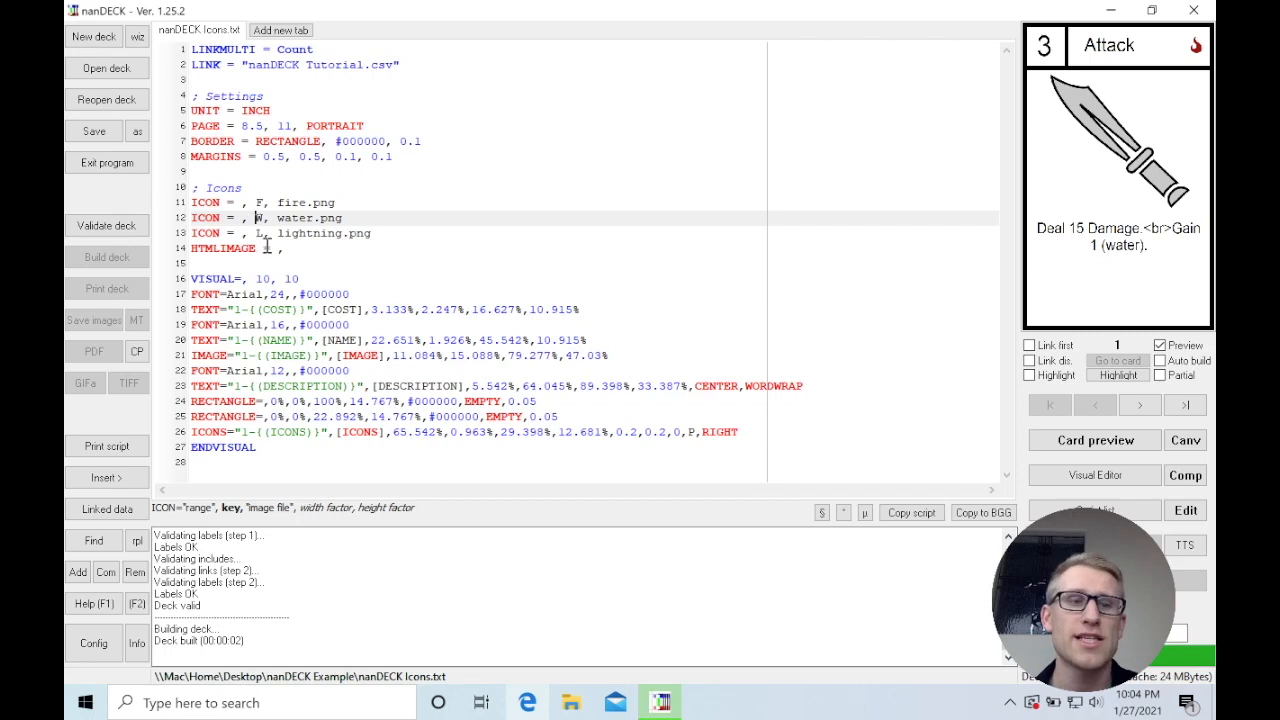
Give the HTMLIMAGE directive the key (fire) and the image file fire.png
click(285, 249)
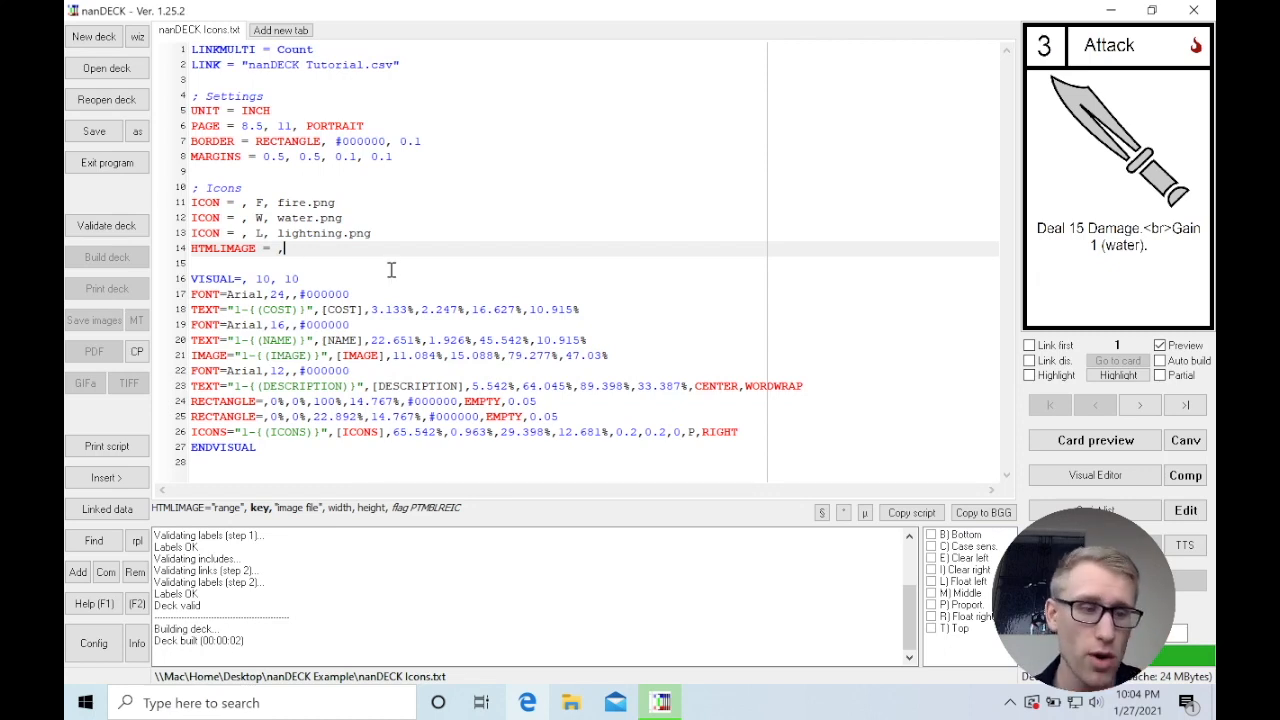
text((fire)))
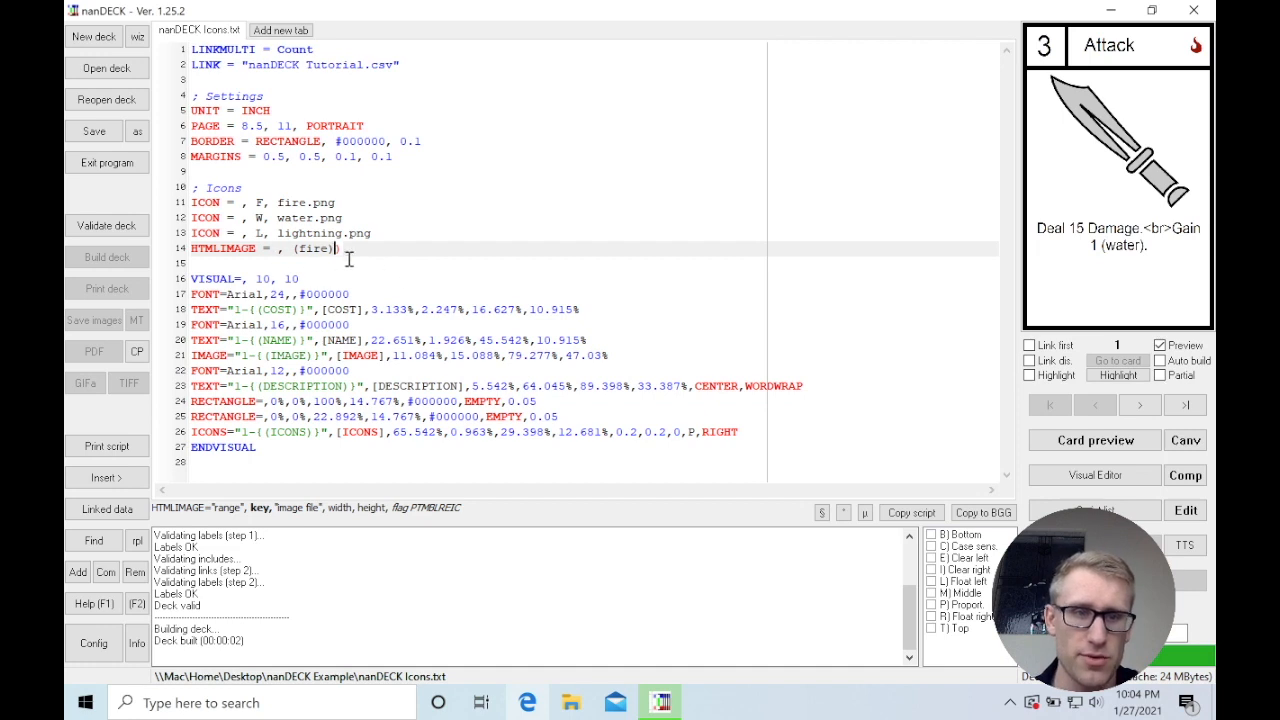
key(BackSpace)
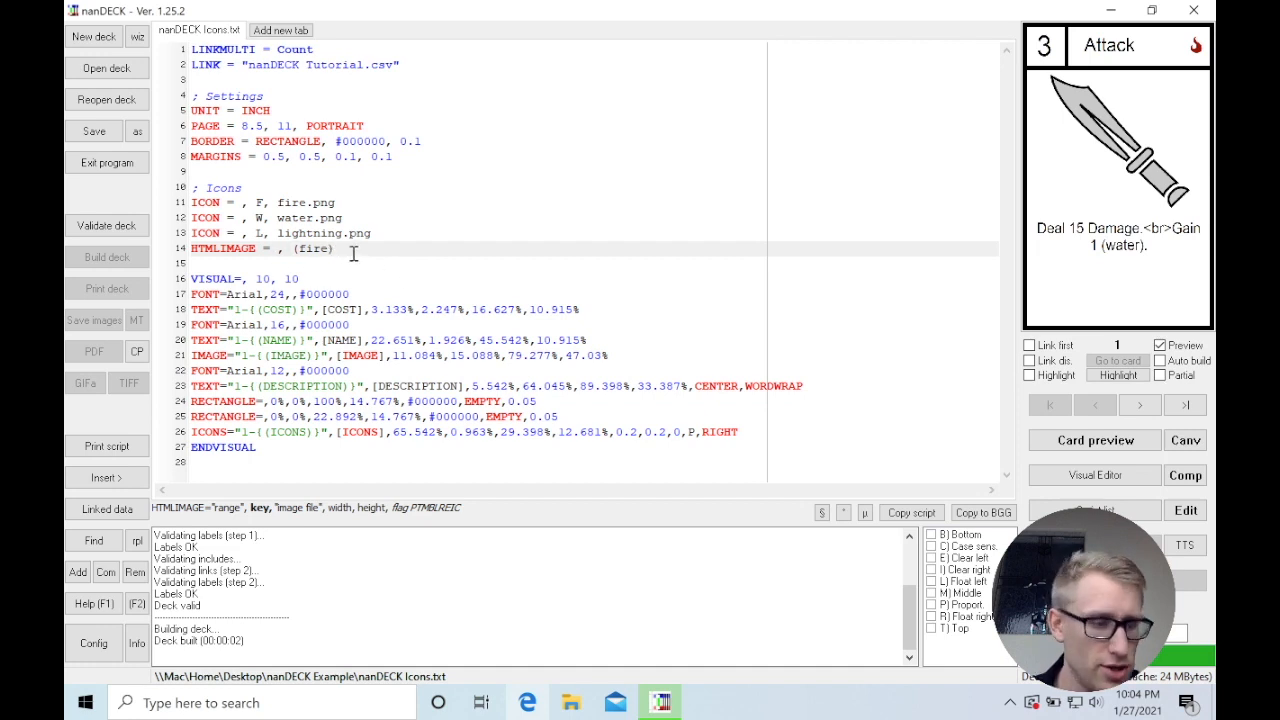
text(, )
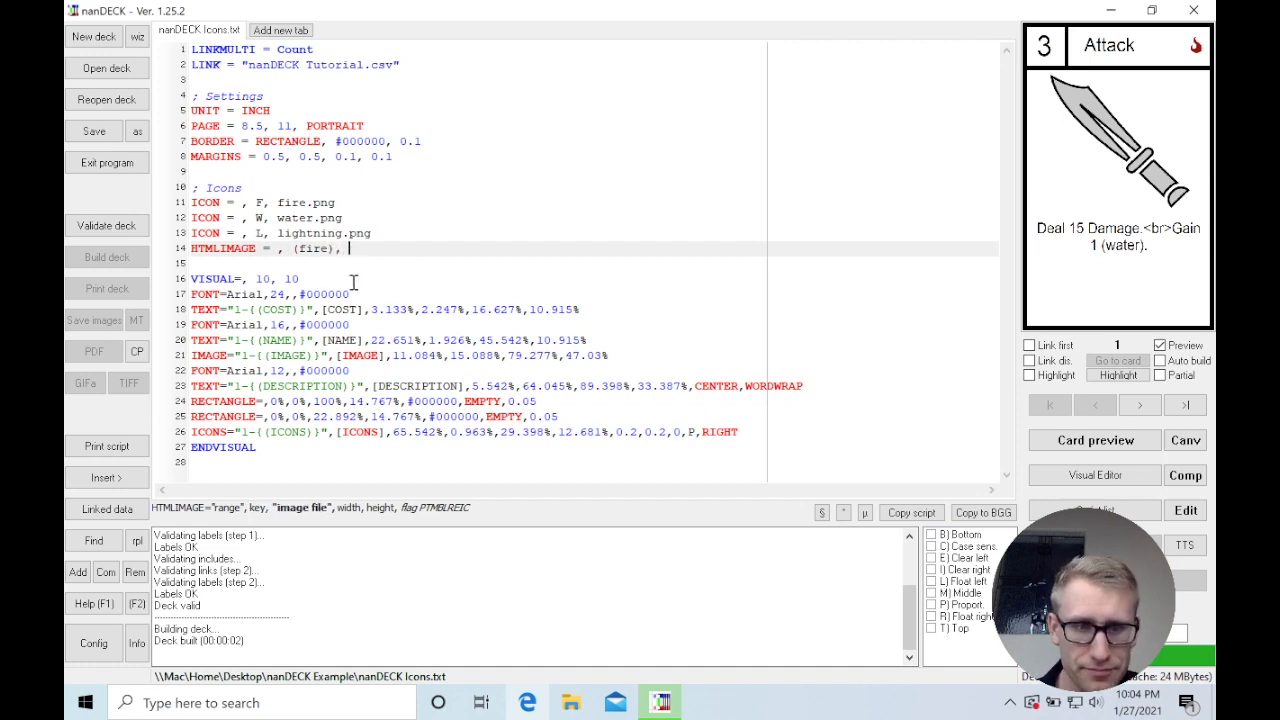
text(fir)
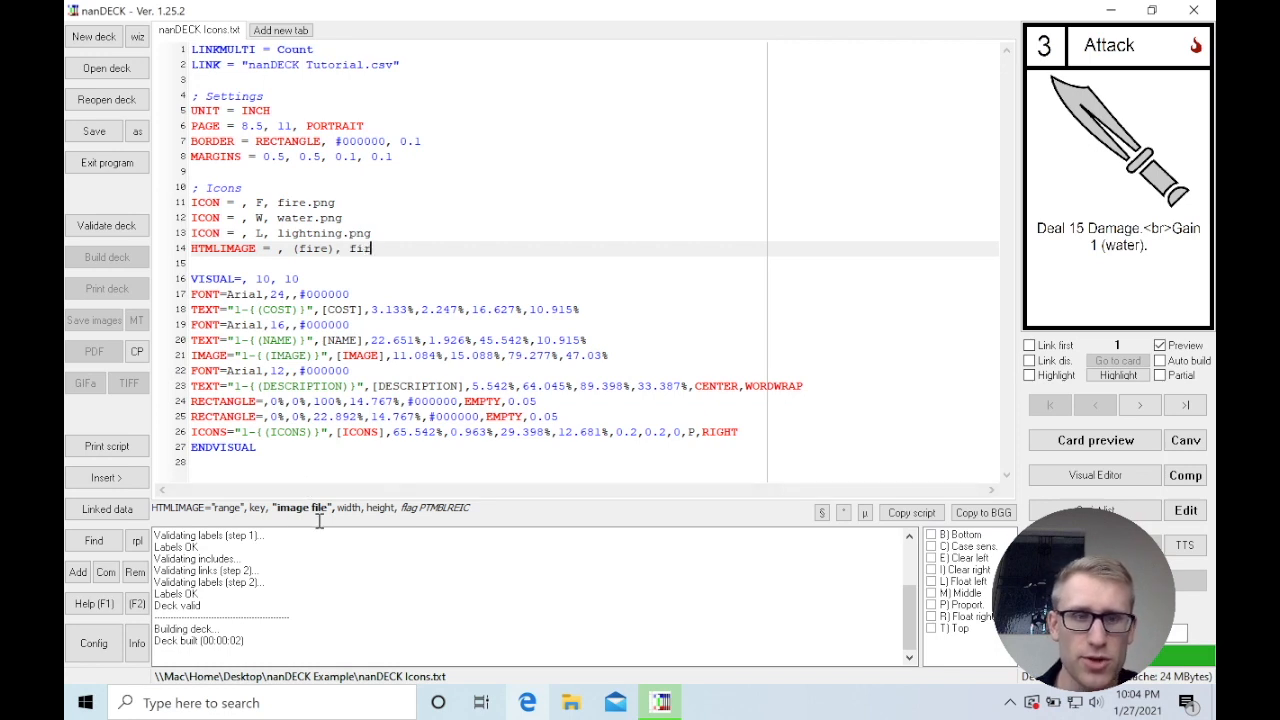
text(e.pngong)
key(BackSpace)
key(BackSpace)
key(BackSpace)
text(p)
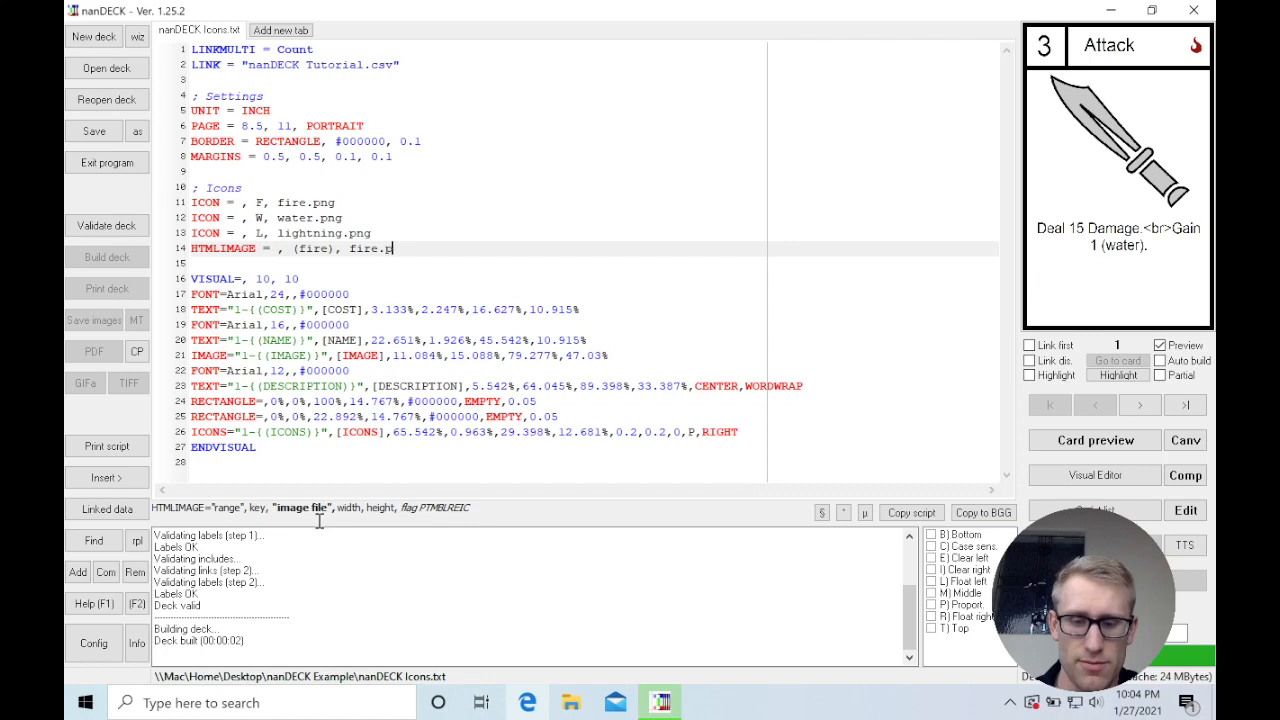
text(ng)
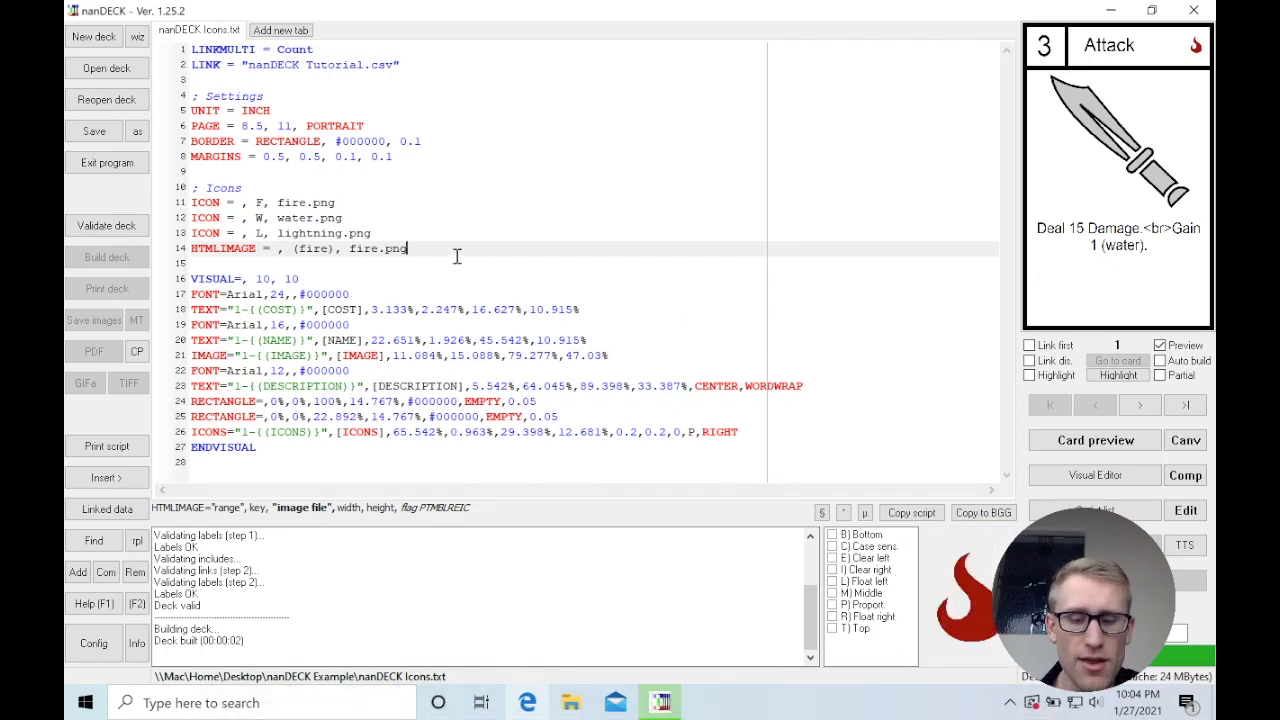
Complete the fire HTMLIMAGE directive with width 0.2, height 0.2 and the proportional flag P
text(,)
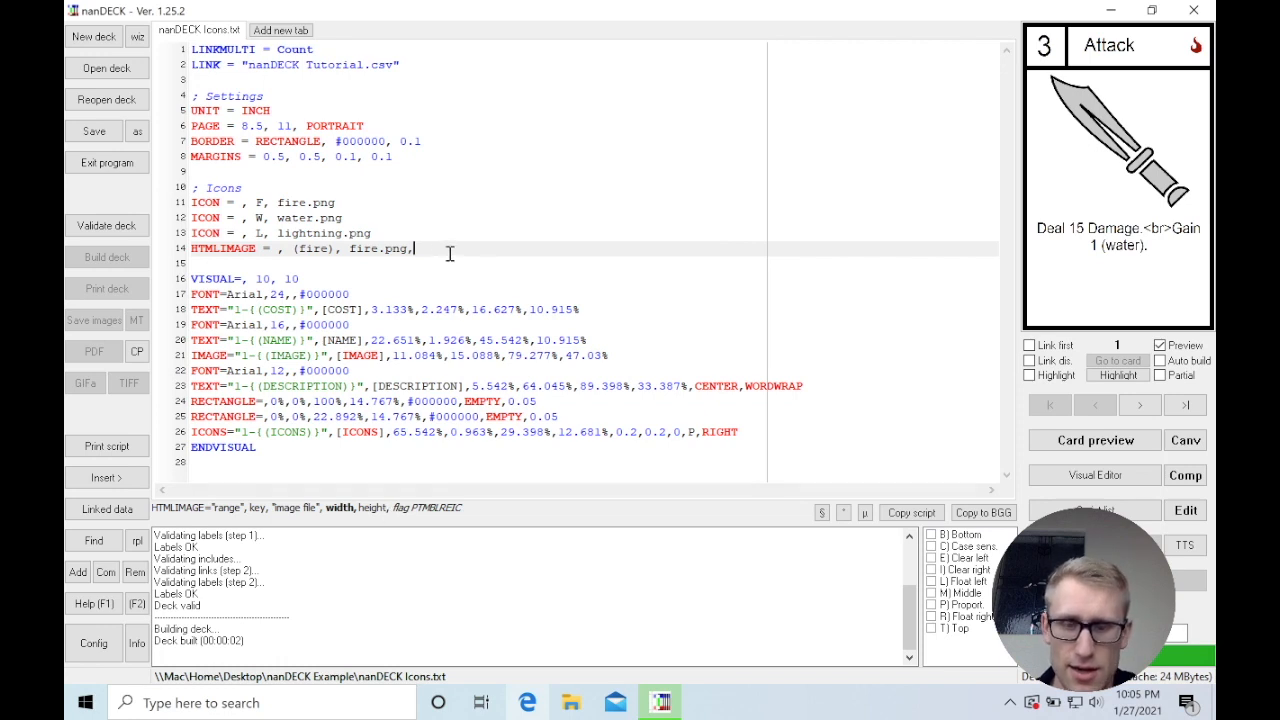
text(.2,)
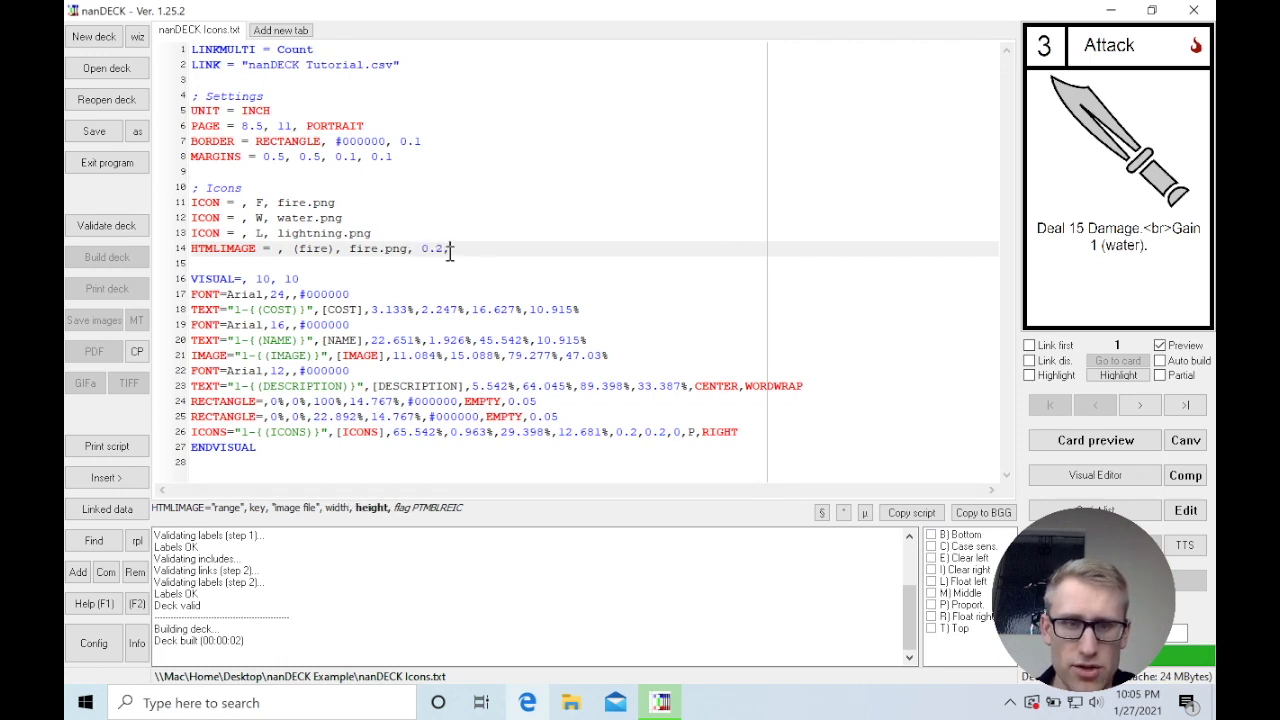
text( 0.2,)
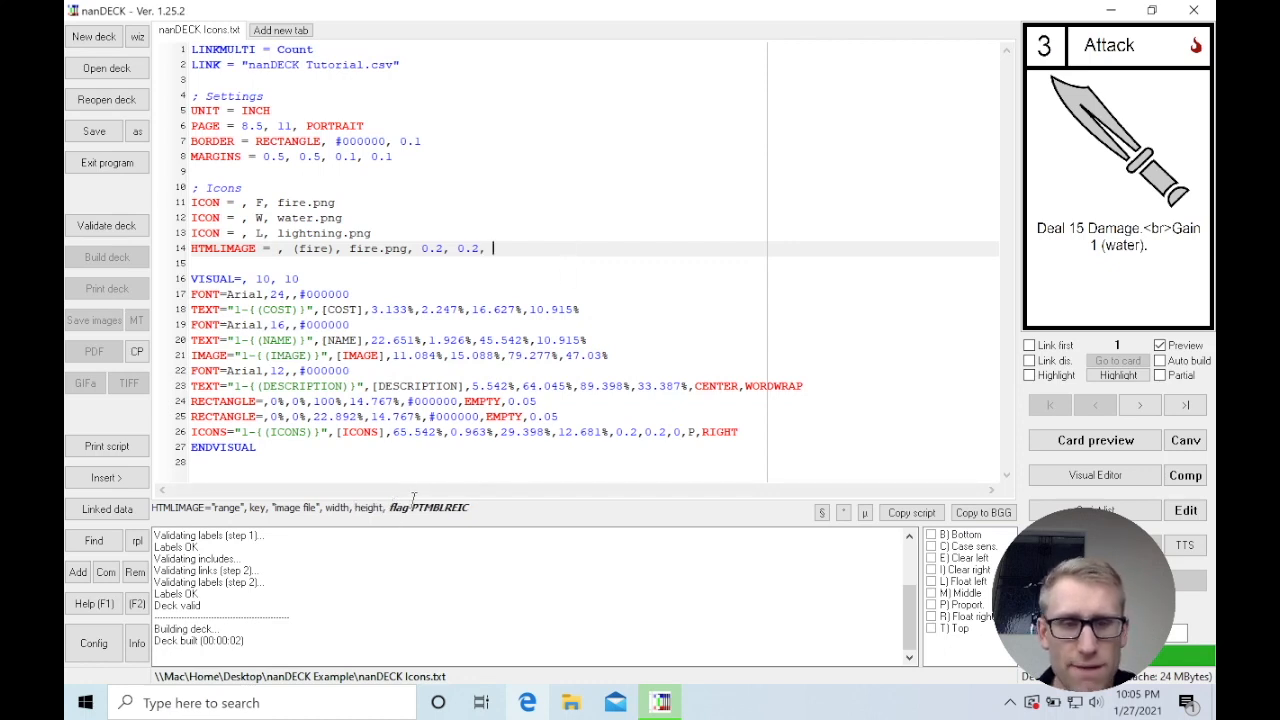
drag(413, 508, 474, 508)
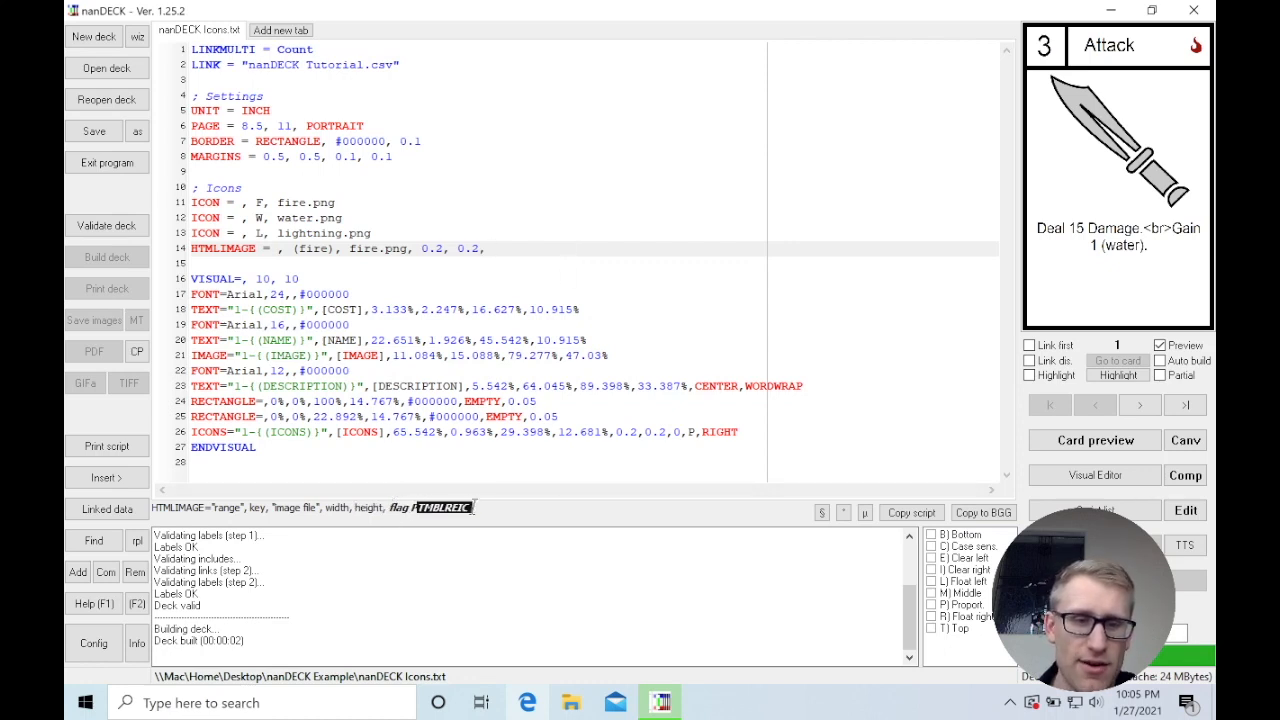
click(497, 247)
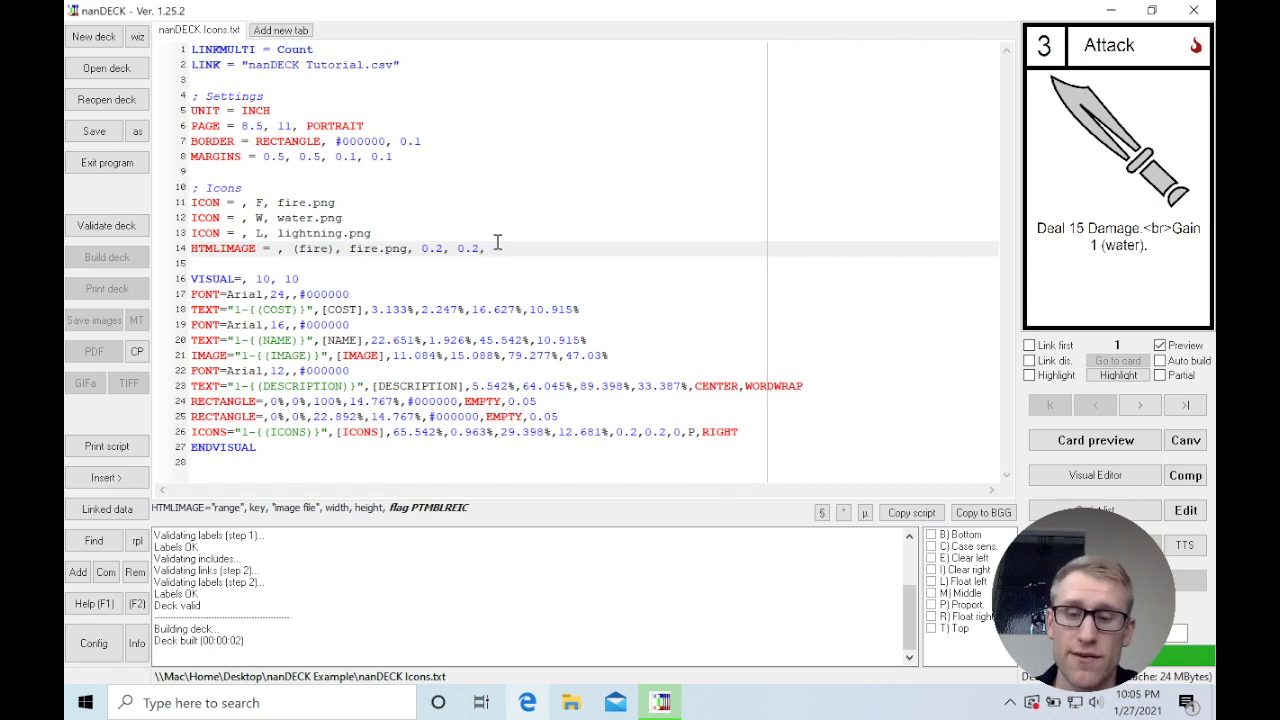
text(P)
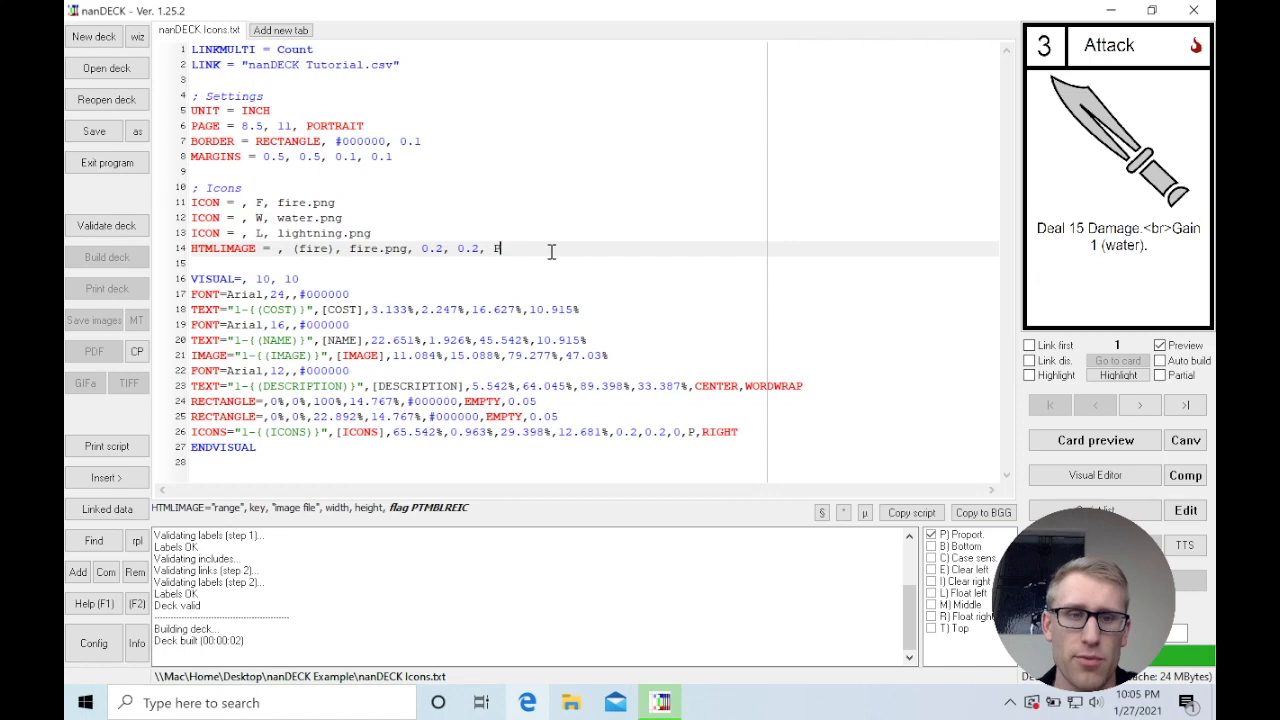
Duplicate the fire HTMLIMAGE line twice on new lines directly below it
drag(500, 248, 183, 256)
key(ctrl+c)
click(539, 247)
key(Return)
key(ctrl+v)
key(Return)
key(ctrl+v)
Change the second HTMLIMAGE line to use the key (water) and the image file water.png
double_click(307, 263)
text(w)
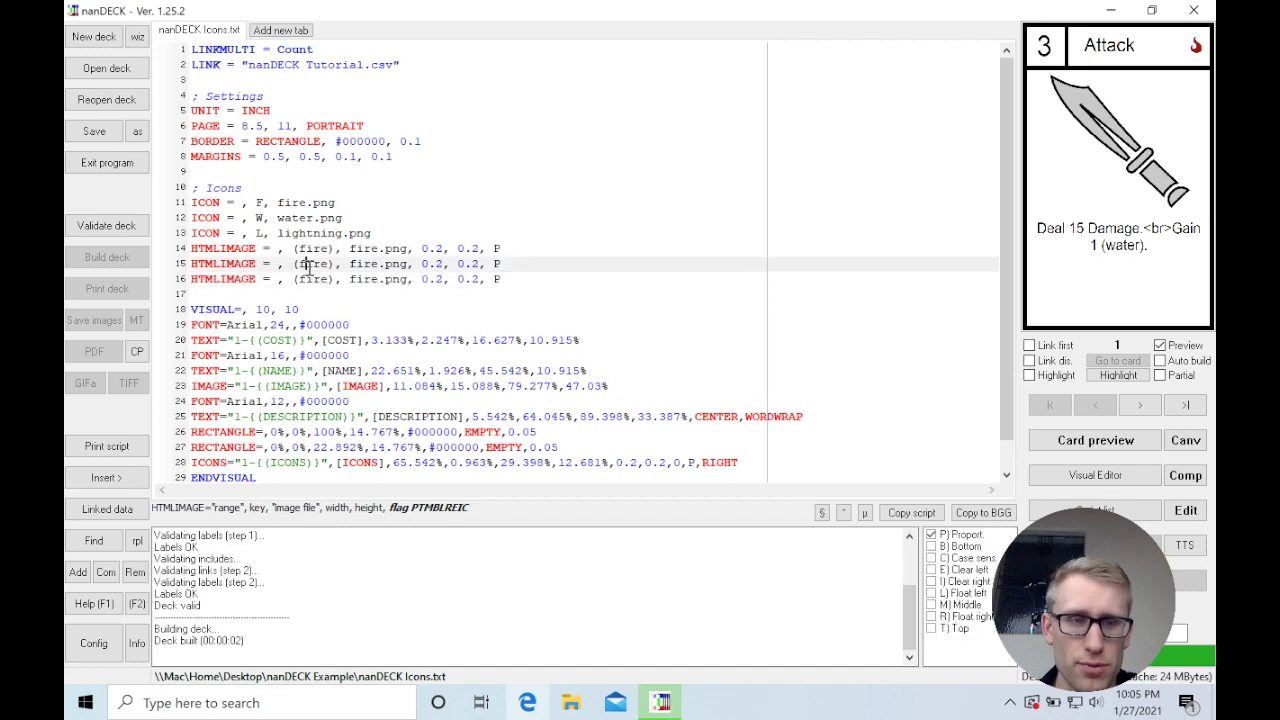
text(ater)
double_click(372, 263)
text(water.png)
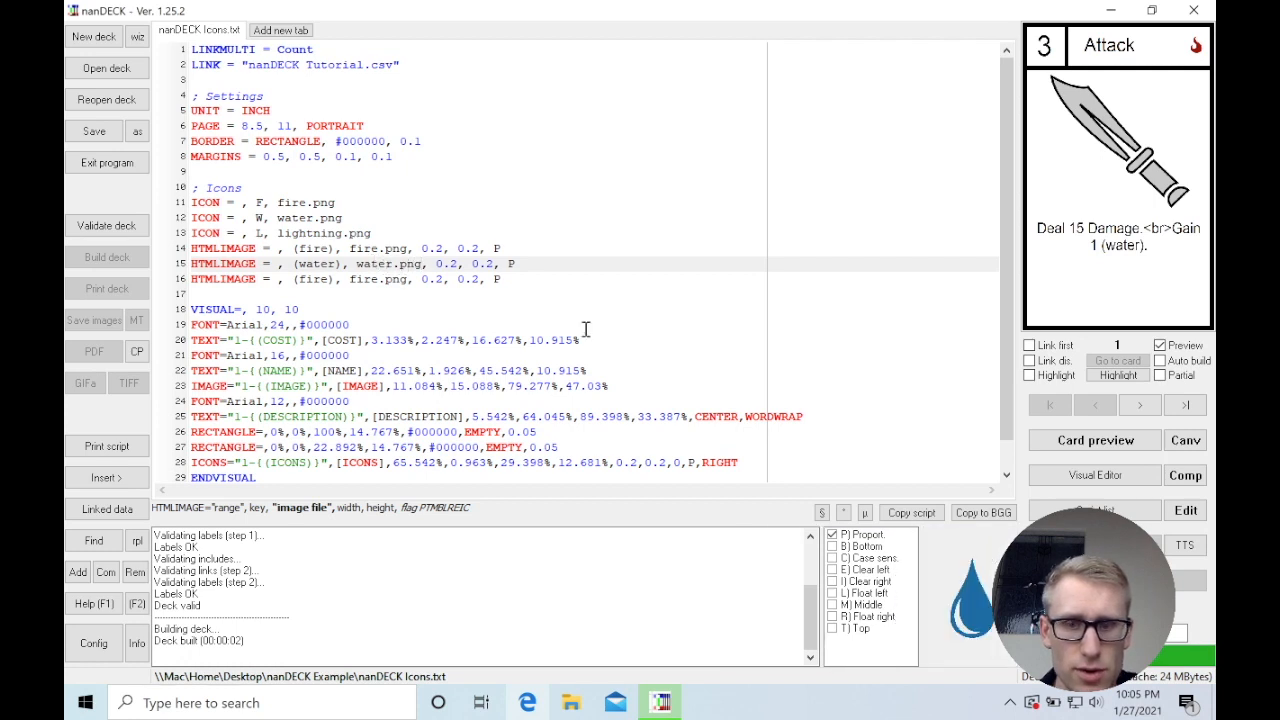
Change the third HTMLIMAGE line to use the key (lightning) and the image file lightning.png
click(328, 278)
key(BackSpace)
key(BackSpace)
key(BackSpace)
key(BackSpace)
text(l)
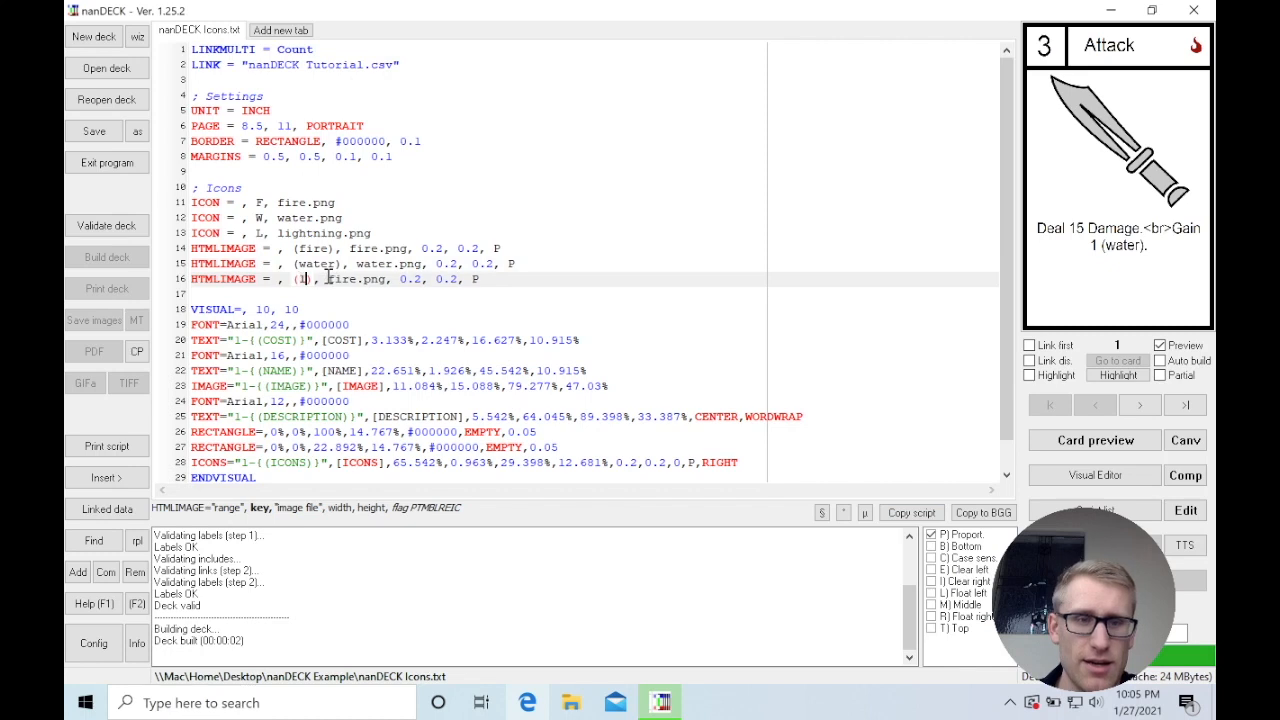
text(ightning)
click(413, 279)
click(389, 279)
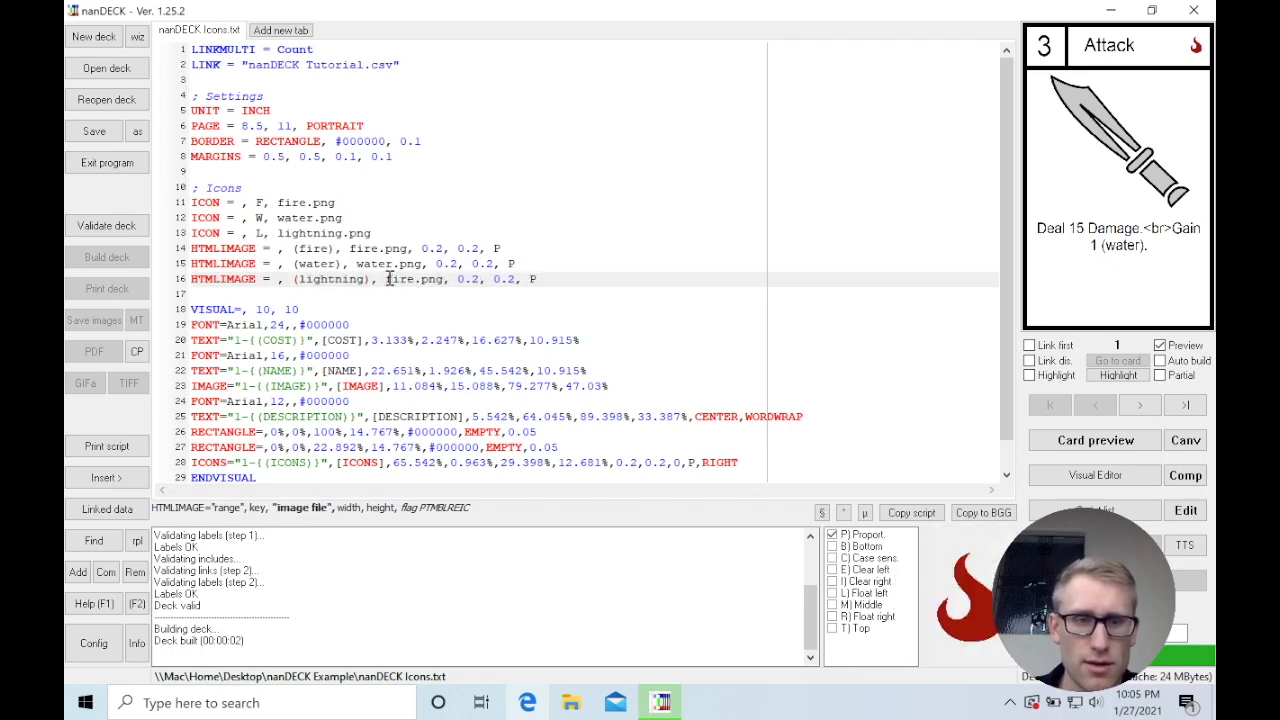
key(Delete)
key(Delete)
key(Delete)
key(Delete)
text(lightning)
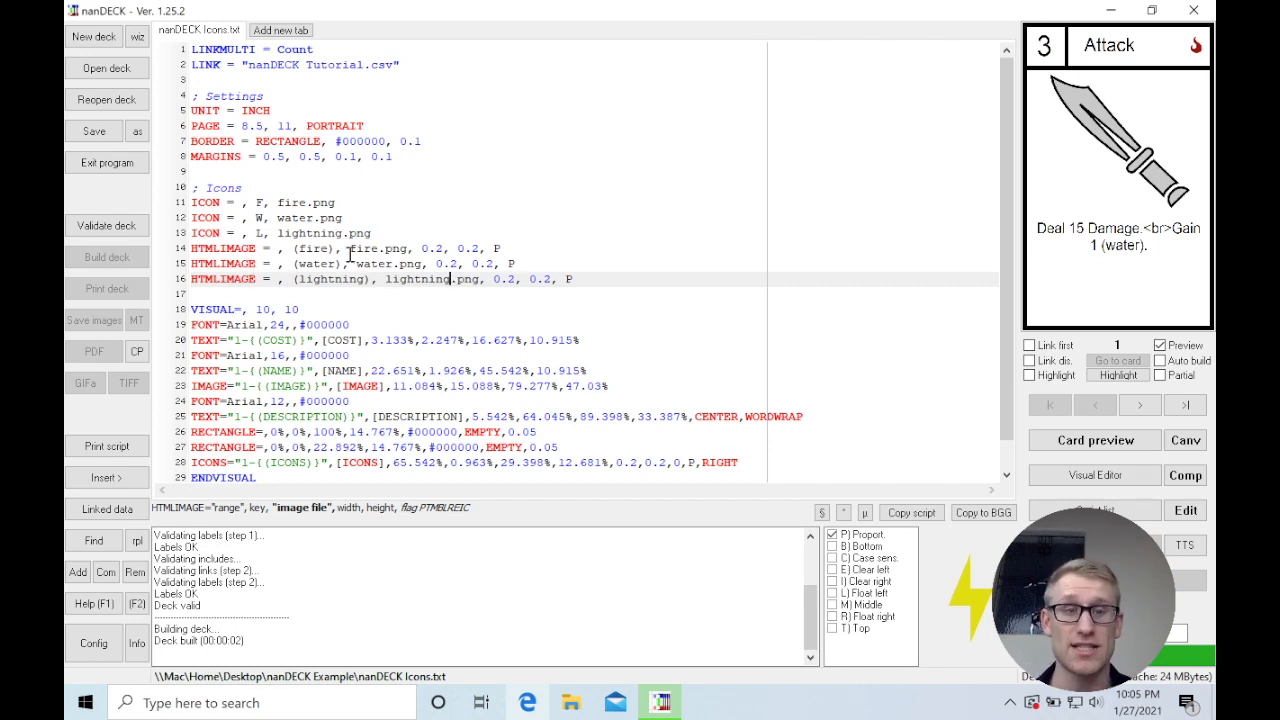
drag(293, 249, 334, 252)
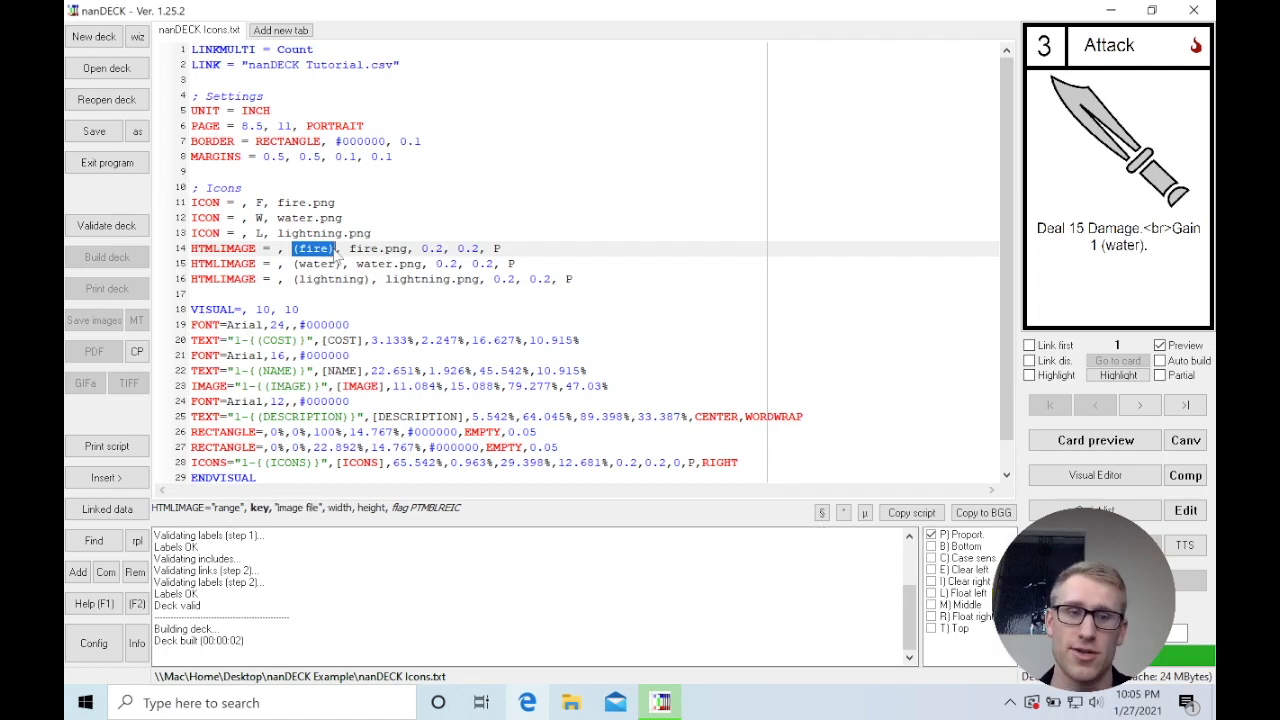
click(460, 250)
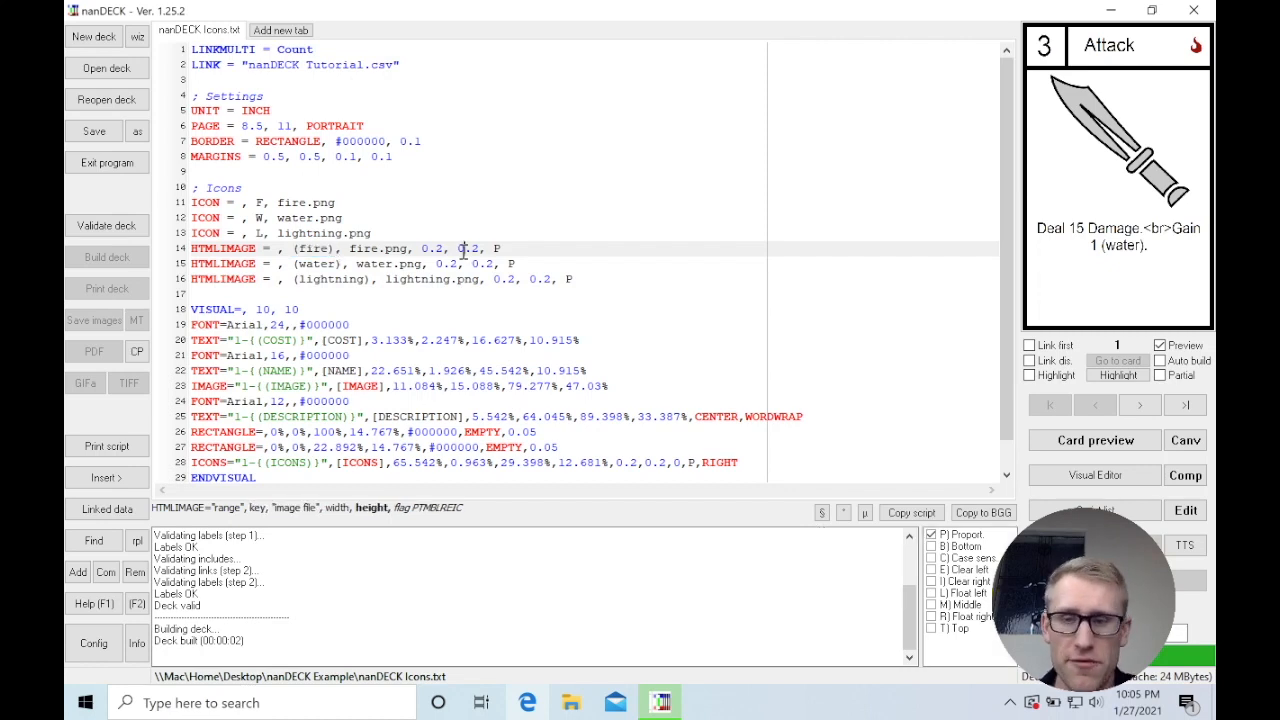
Delete the [DESCRIPTION] Text object from the card layout in the visual editor
click(1080, 479)
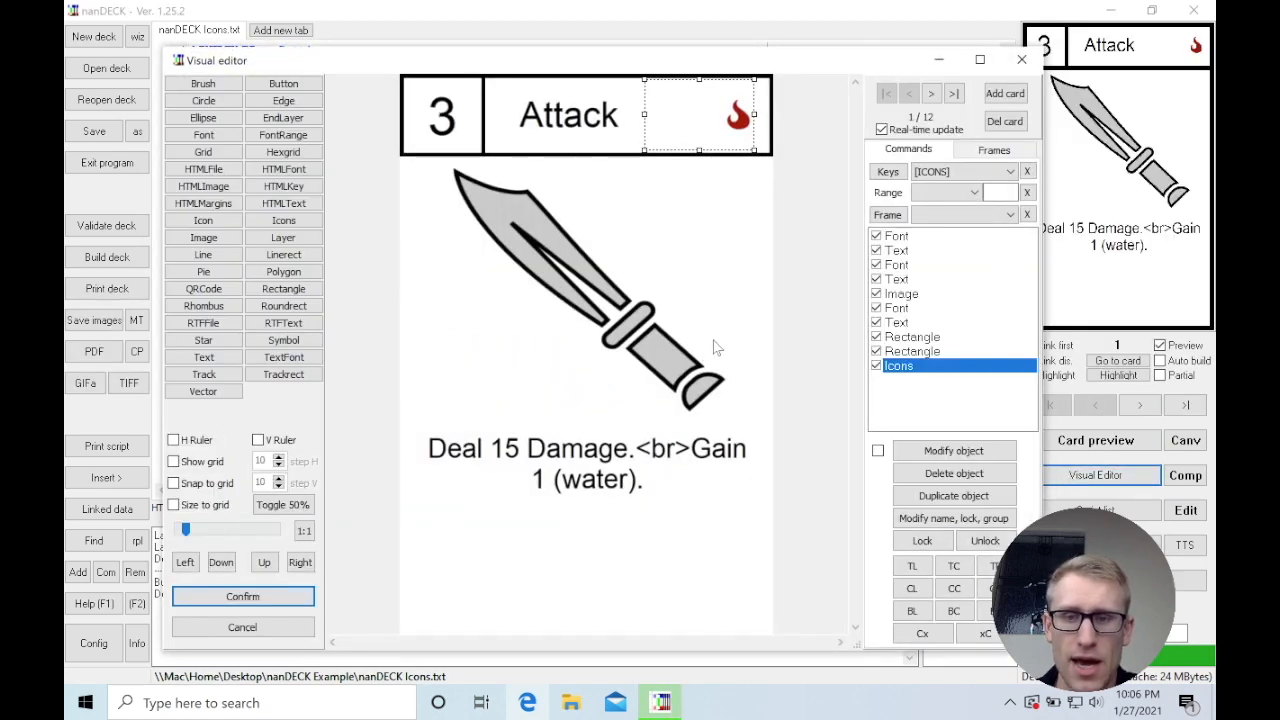
click(895, 322)
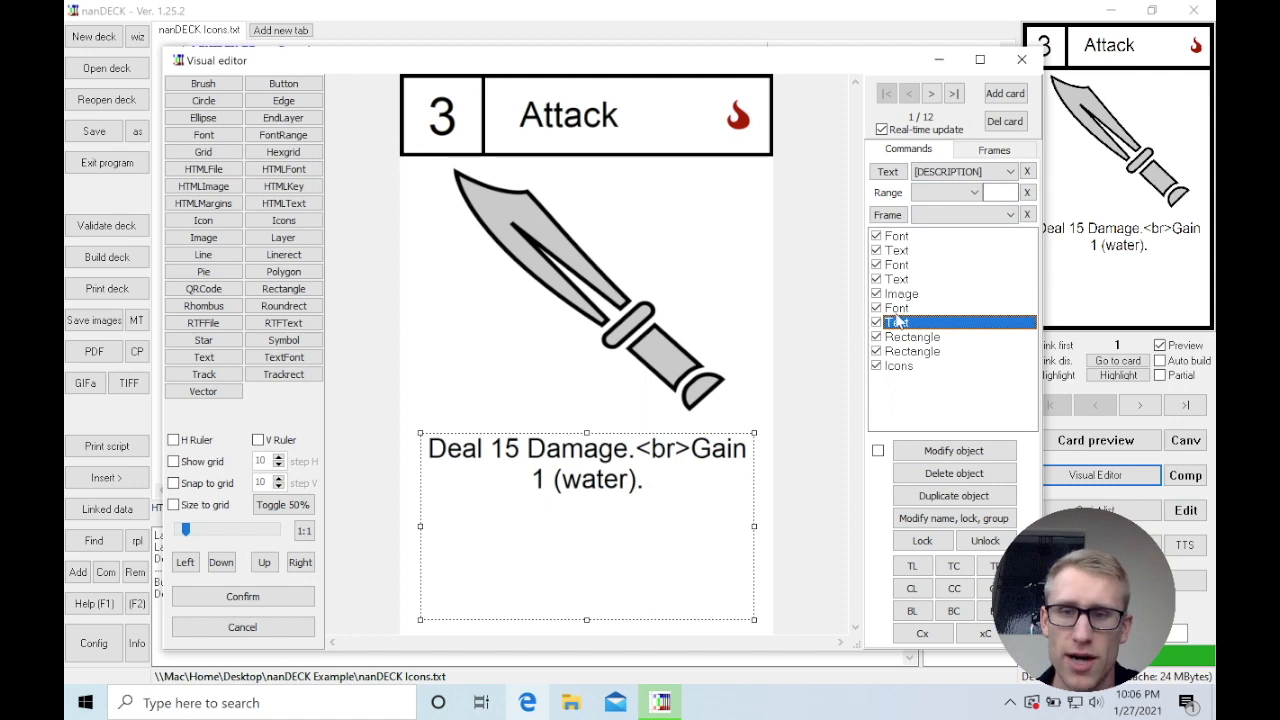
click(951, 476)
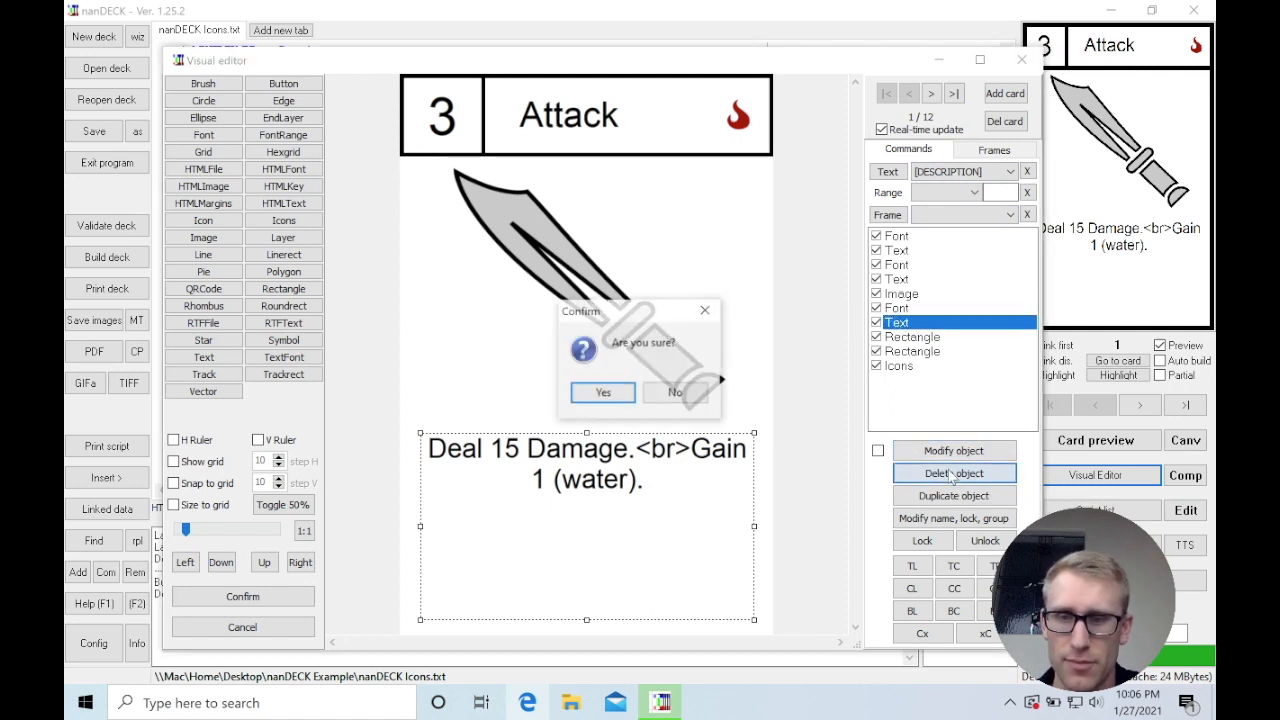
click(603, 394)
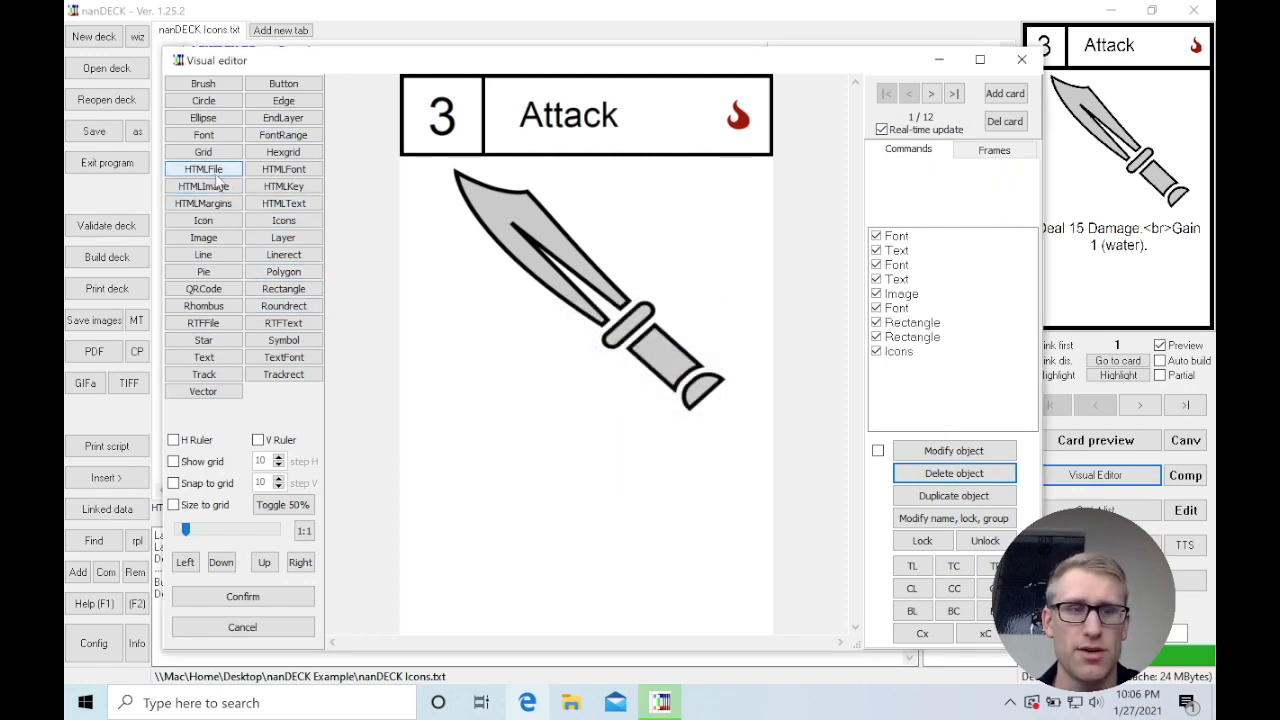
Add an HTMLText object and fit it into the description area below the image, about 91% wide and 35% high
click(283, 203)
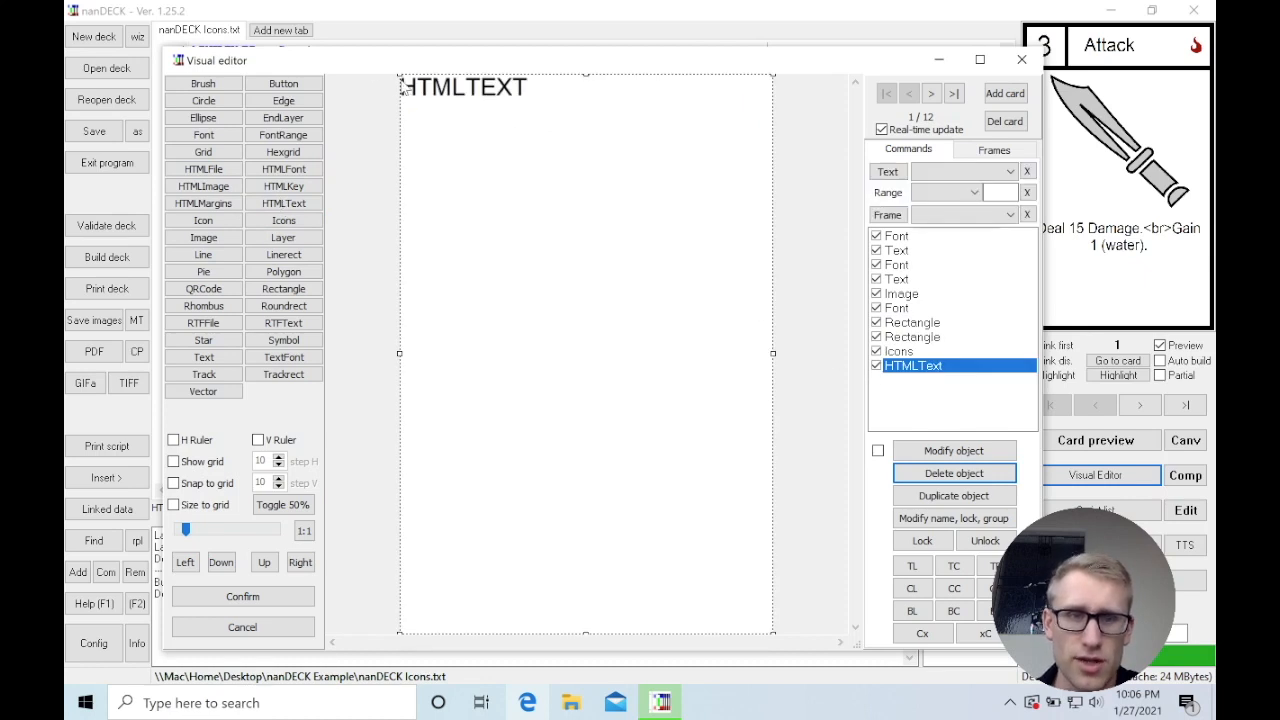
drag(397, 72, 450, 434)
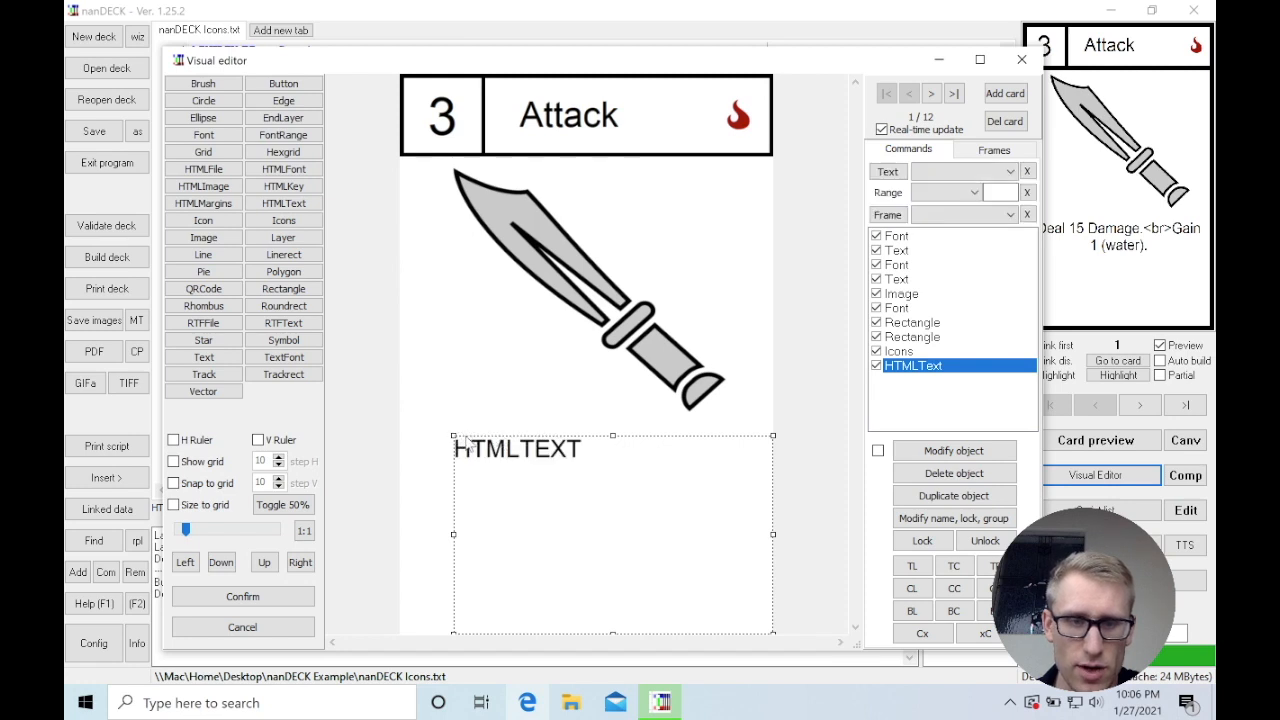
drag(480, 452, 447, 451)
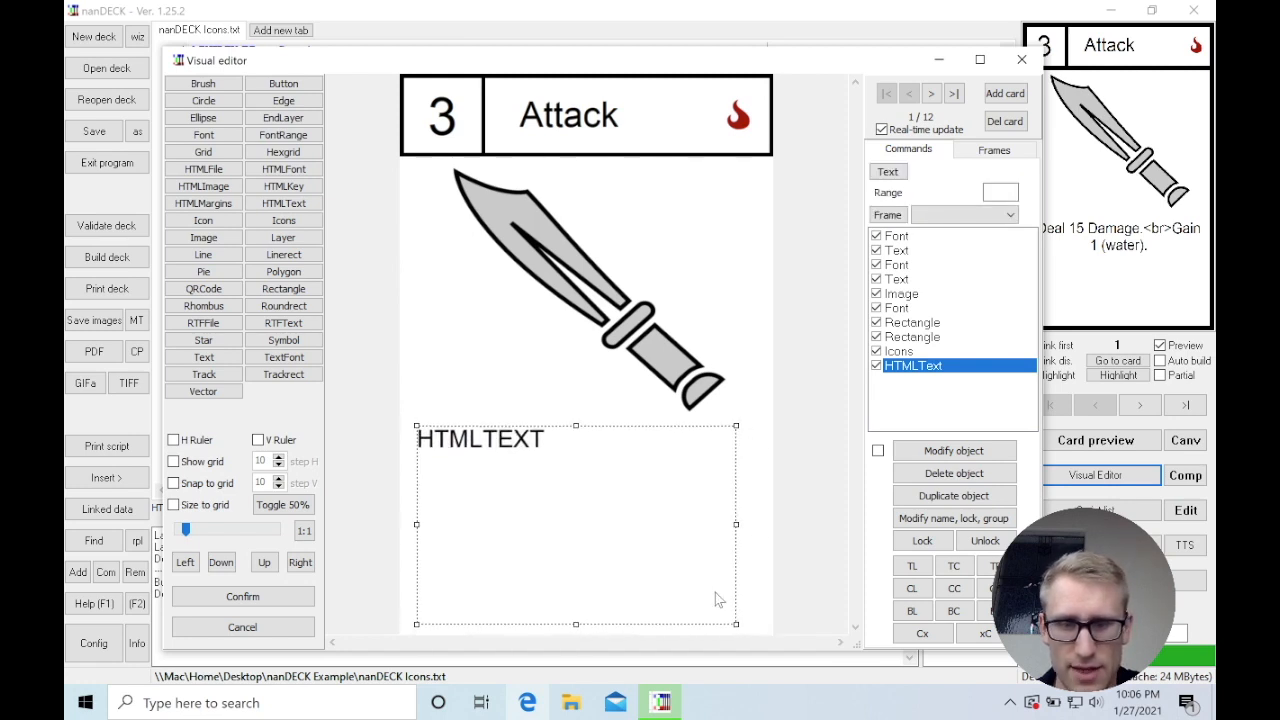
drag(735, 623, 757, 620)
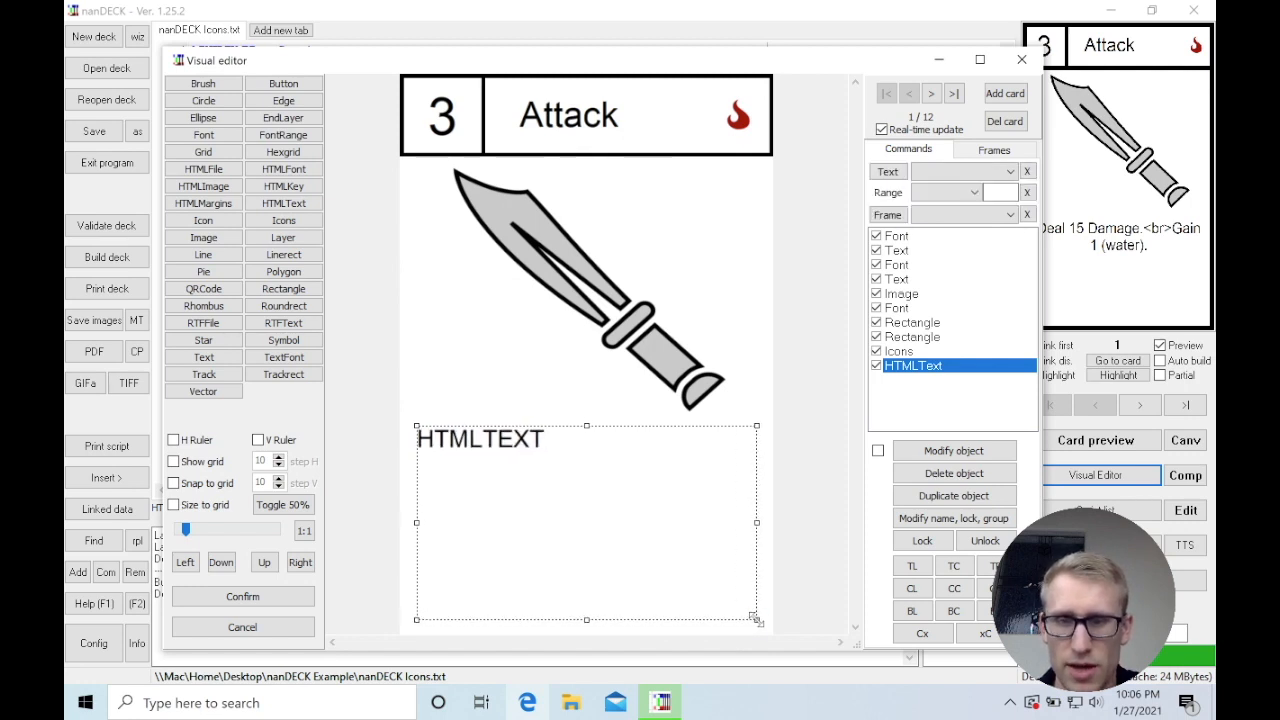
Replace the HTMLText object's placeholder text with the [DESCRIPTION] label and accept its settings
double_click(906, 368)
drag(540, 176, 708, 156)
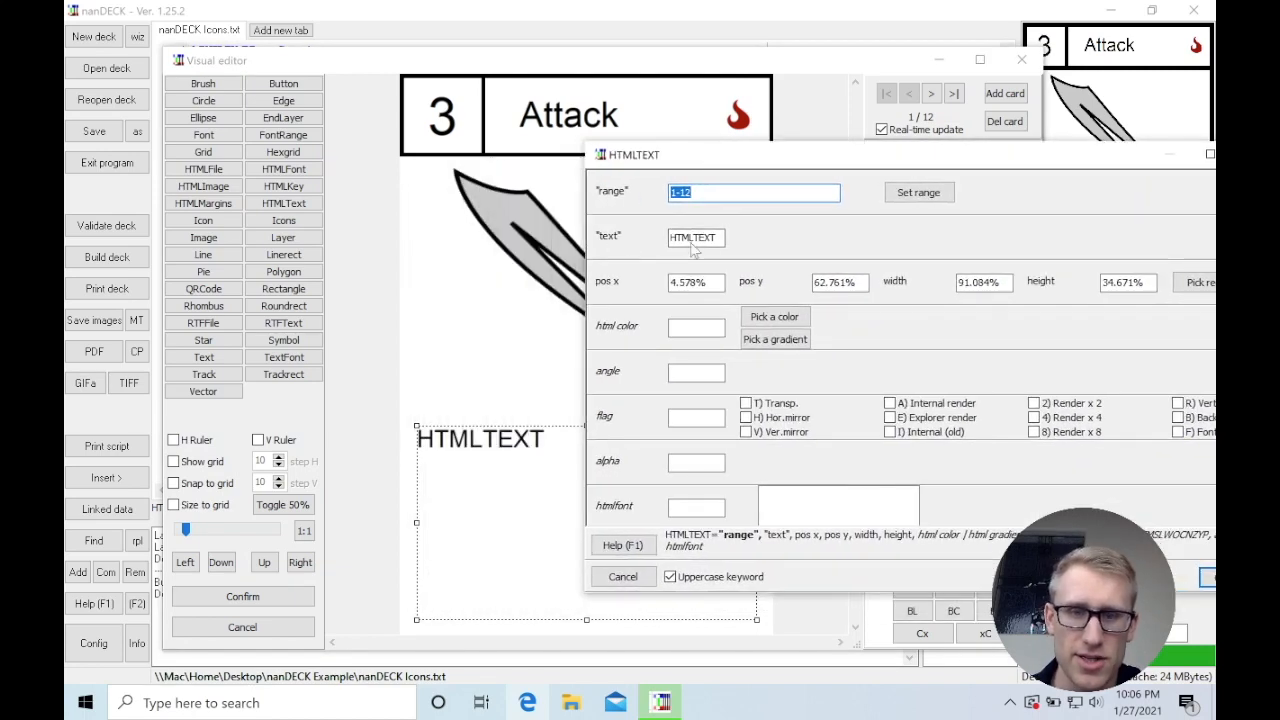
drag(726, 242, 650, 242)
key(BackSpace)
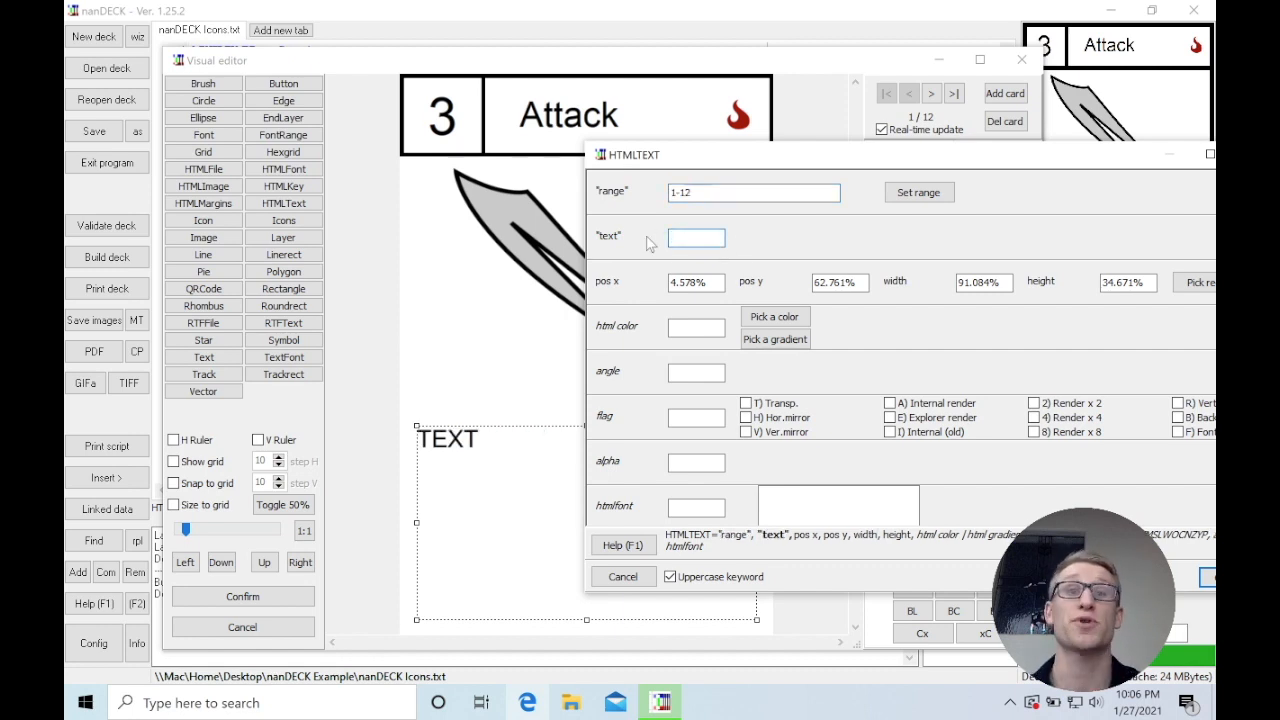
double_click(669, 241)
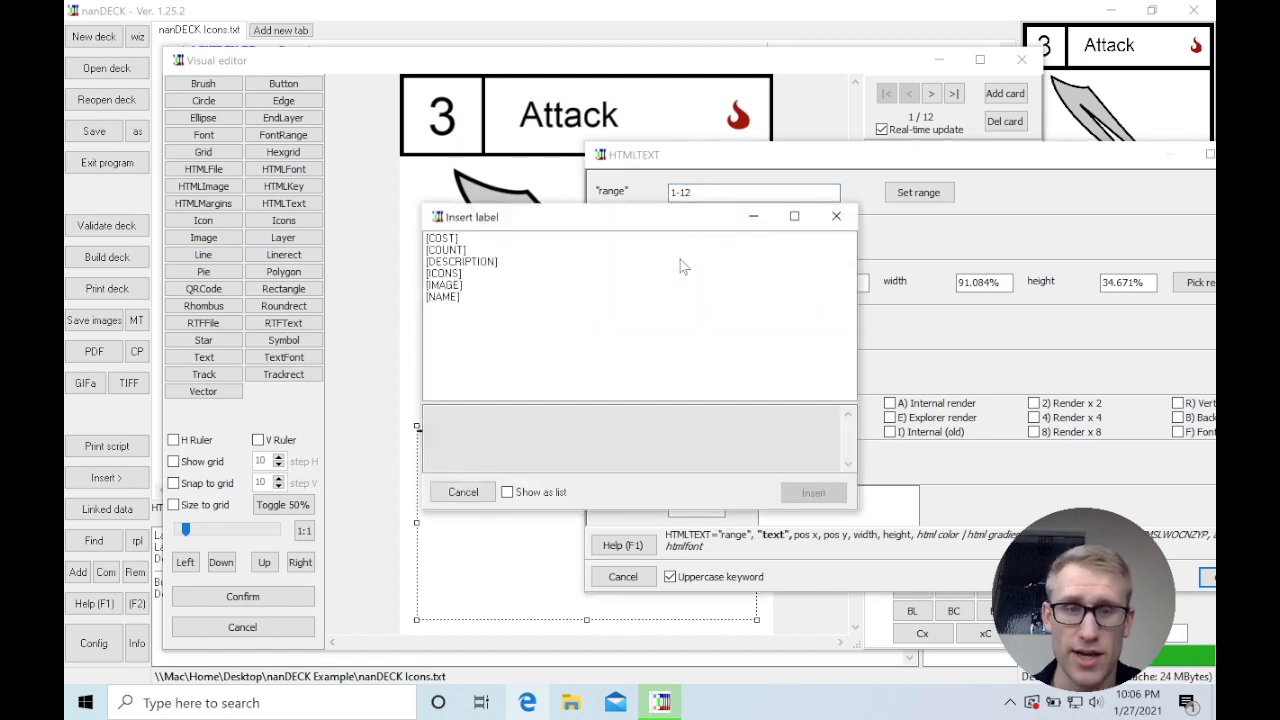
click(473, 262)
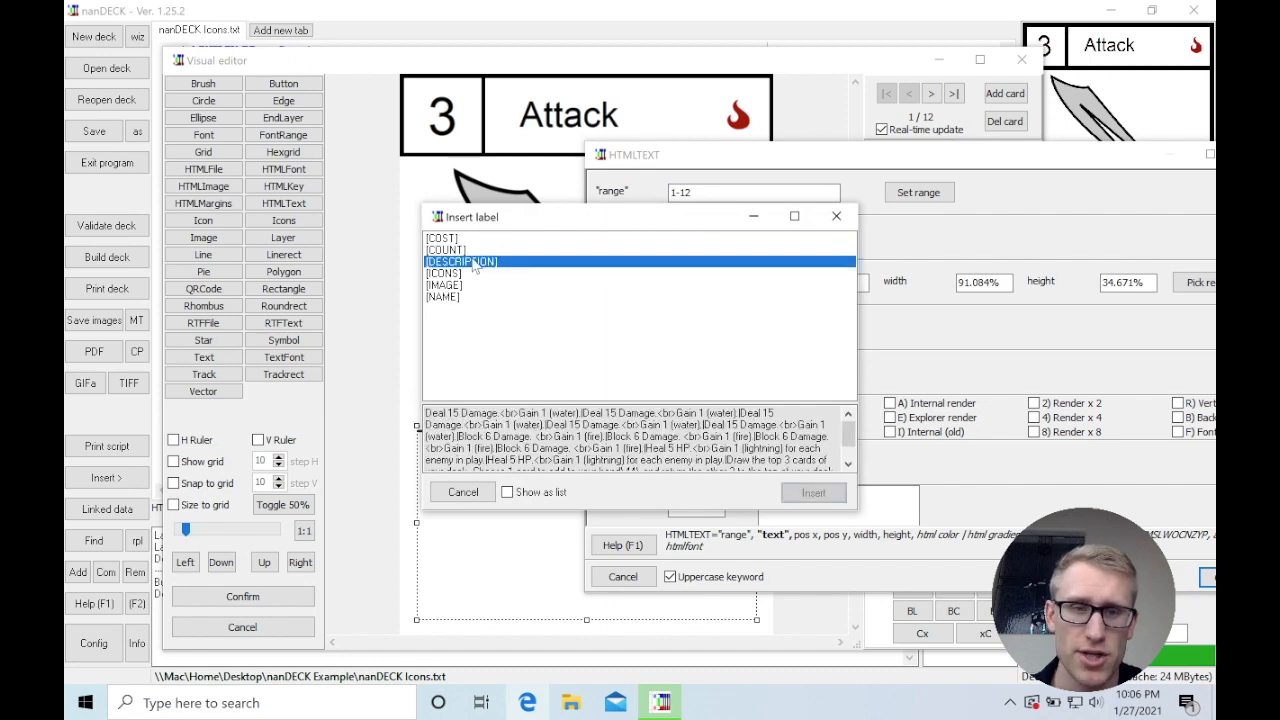
click(848, 457)
drag(849, 454, 849, 430)
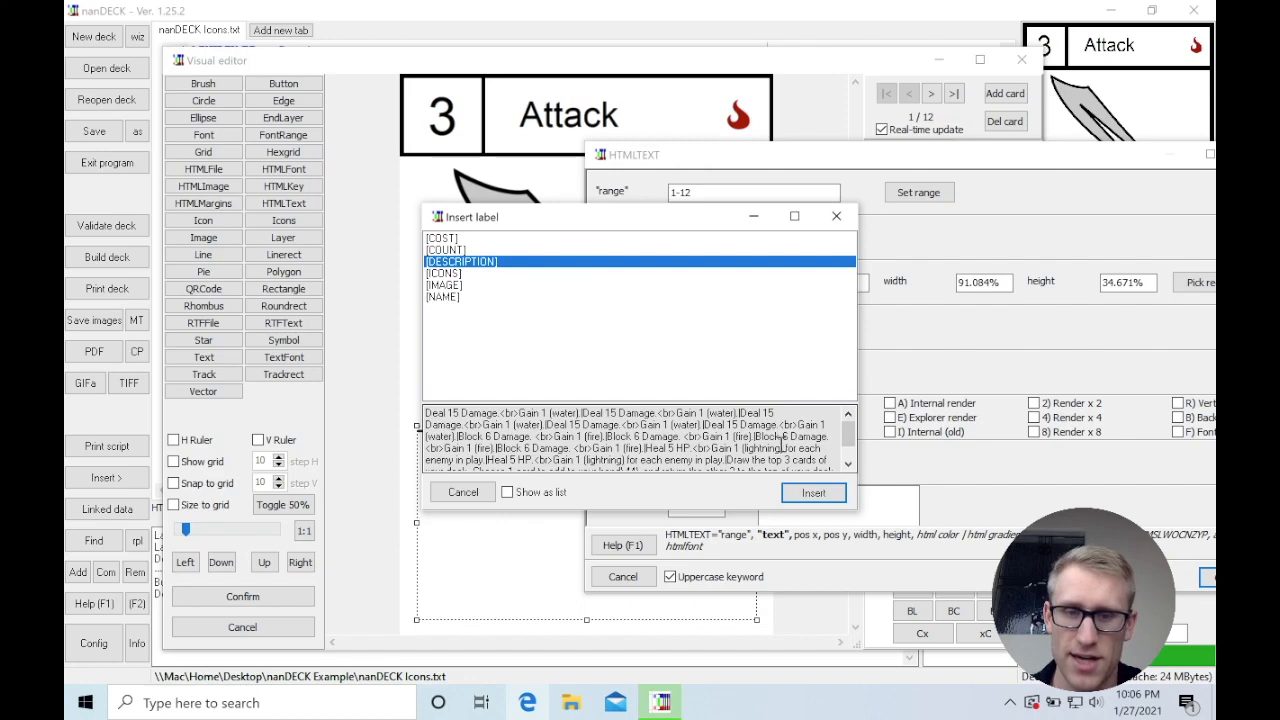
click(813, 494)
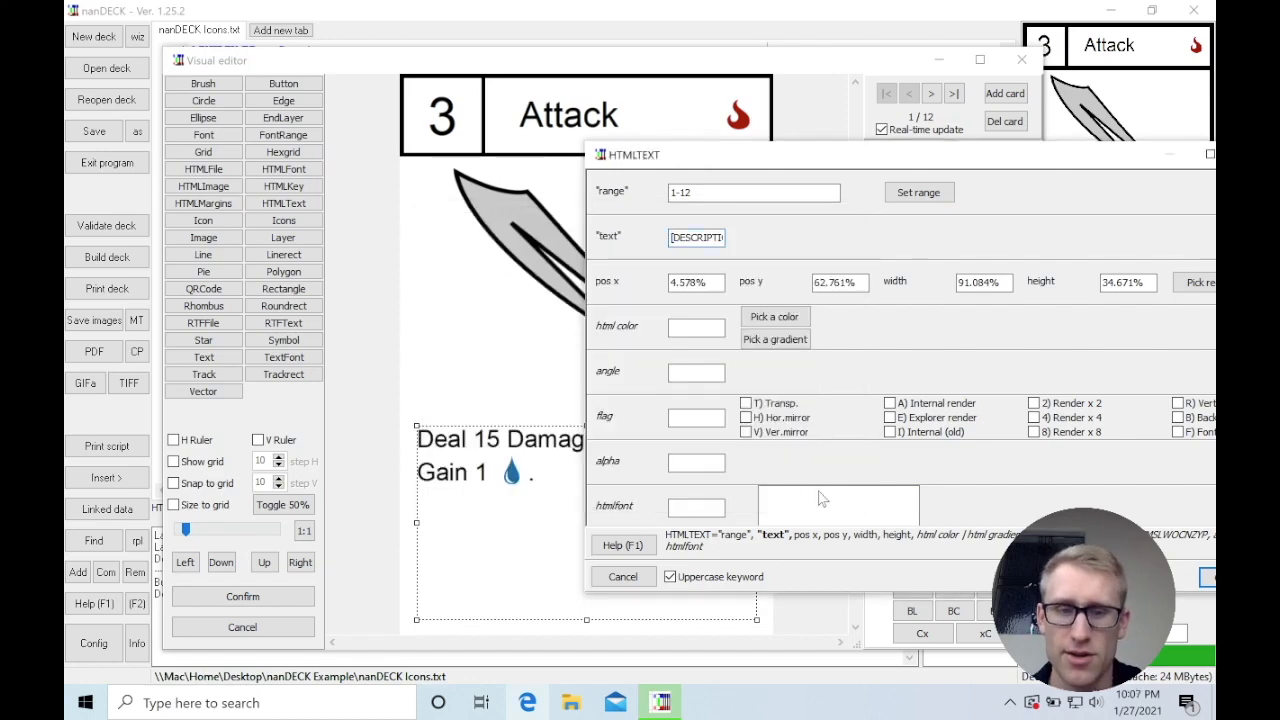
drag(803, 150, 1001, 176)
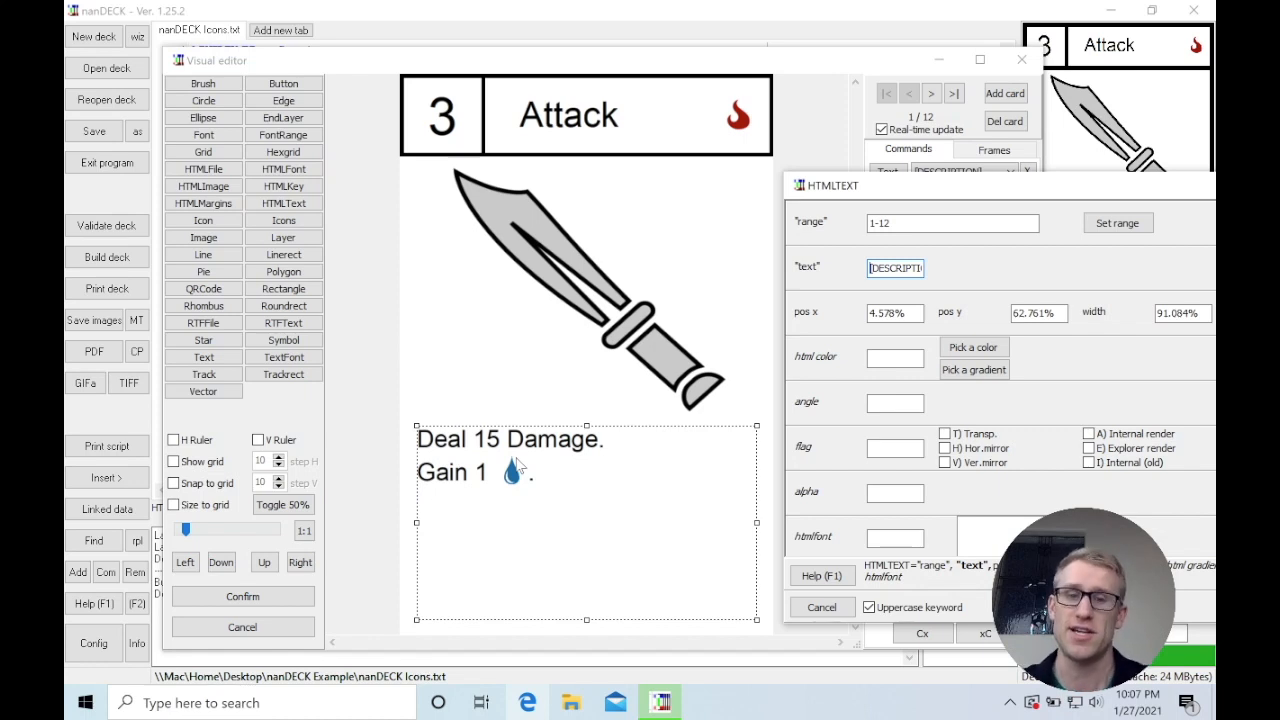
drag(962, 193, 740, 163)
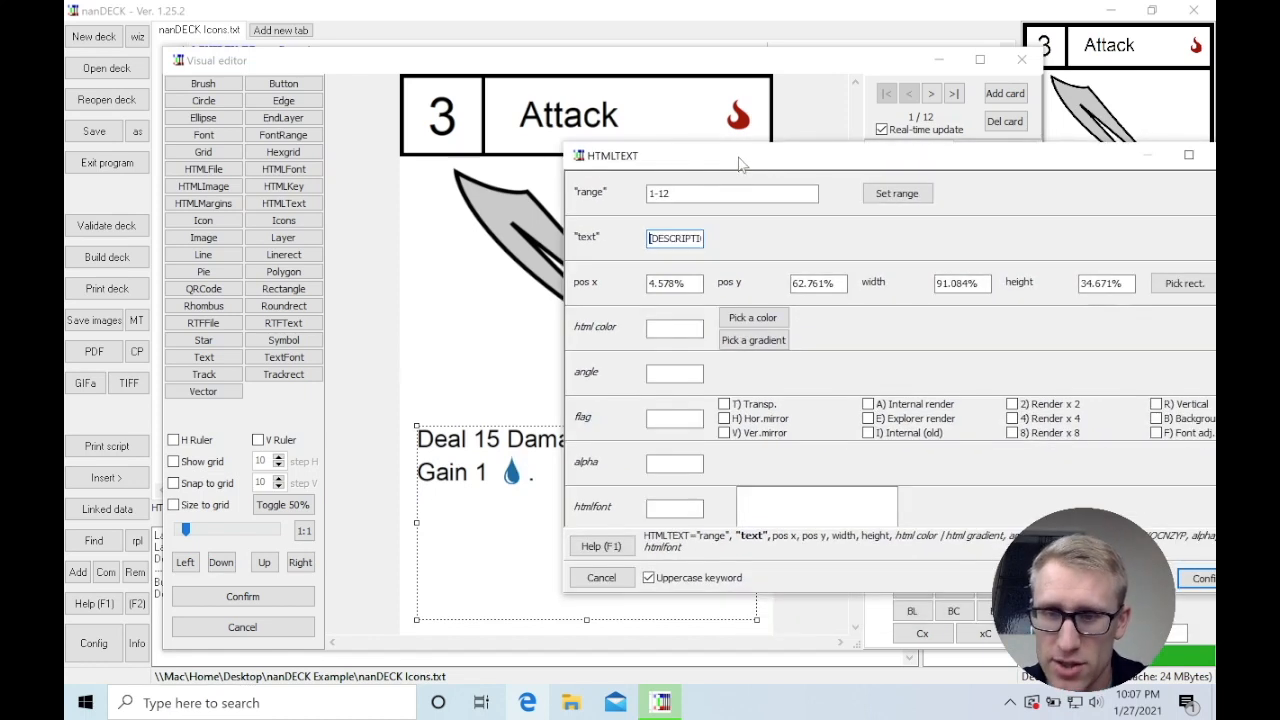
click(1195, 579)
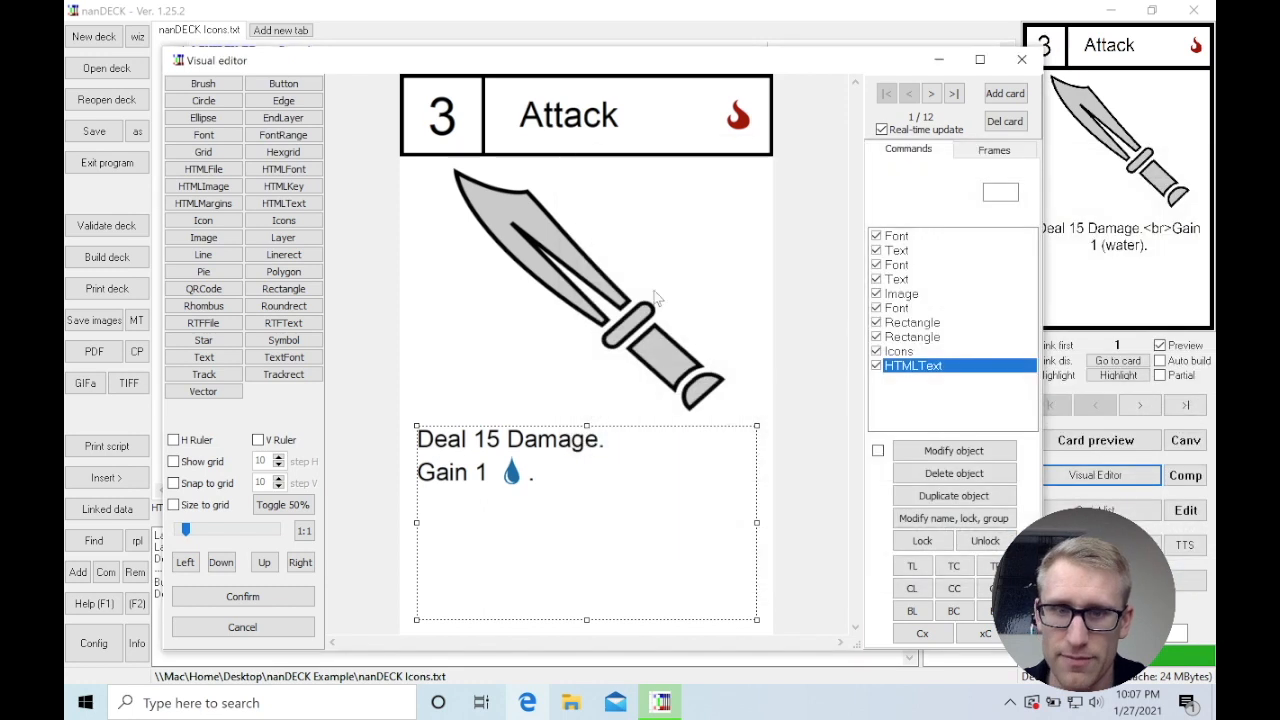
Page through all the cards in the visual editor to check the icons in each description, and return to the first card
click(931, 94)
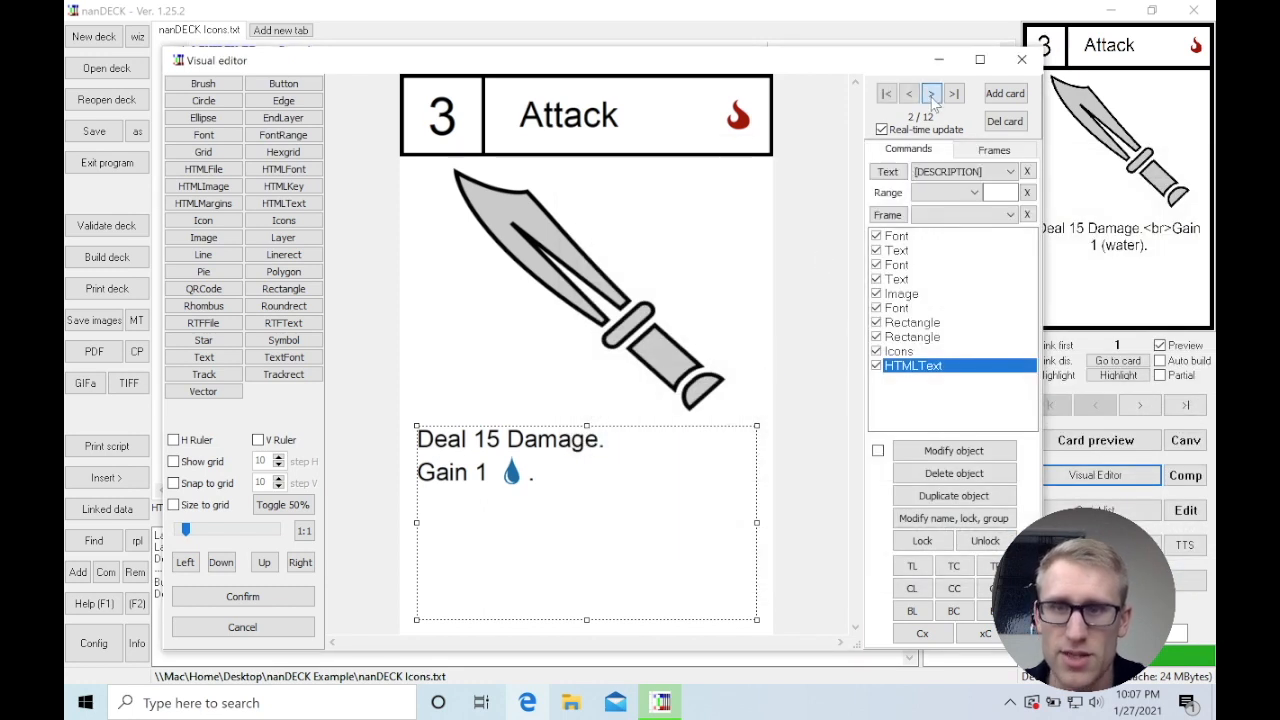
click(931, 94)
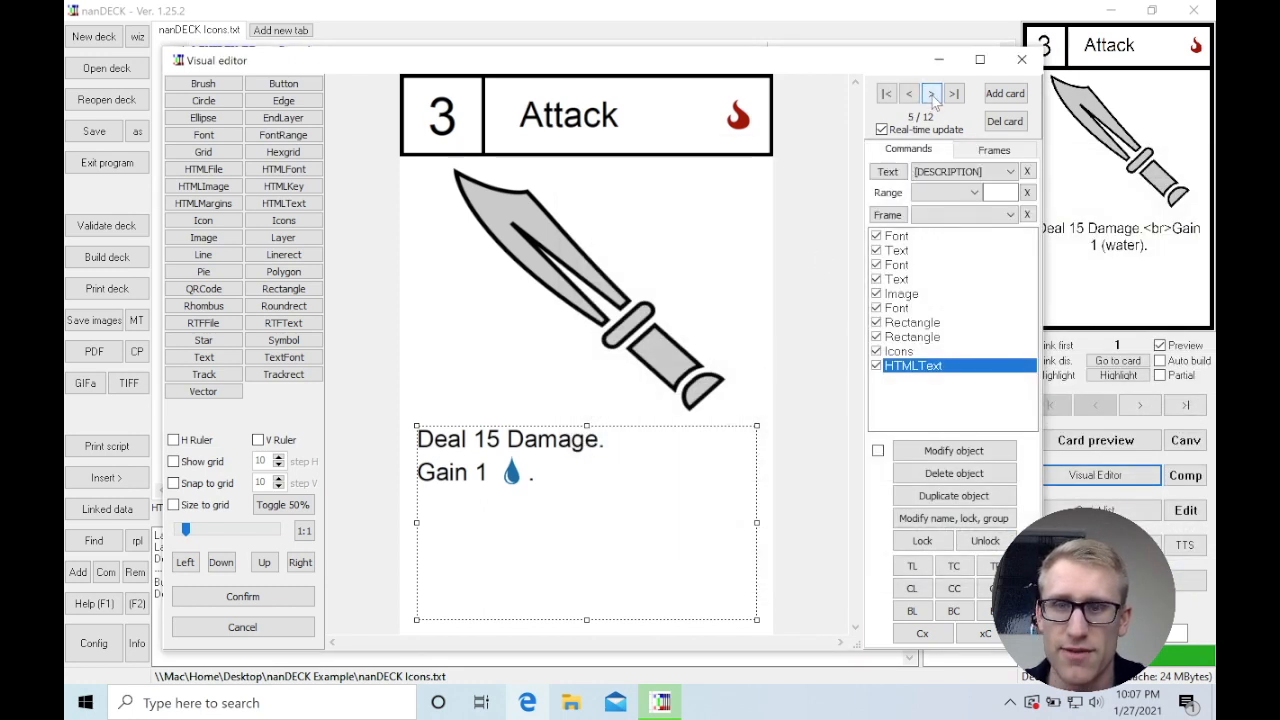
click(931, 94)
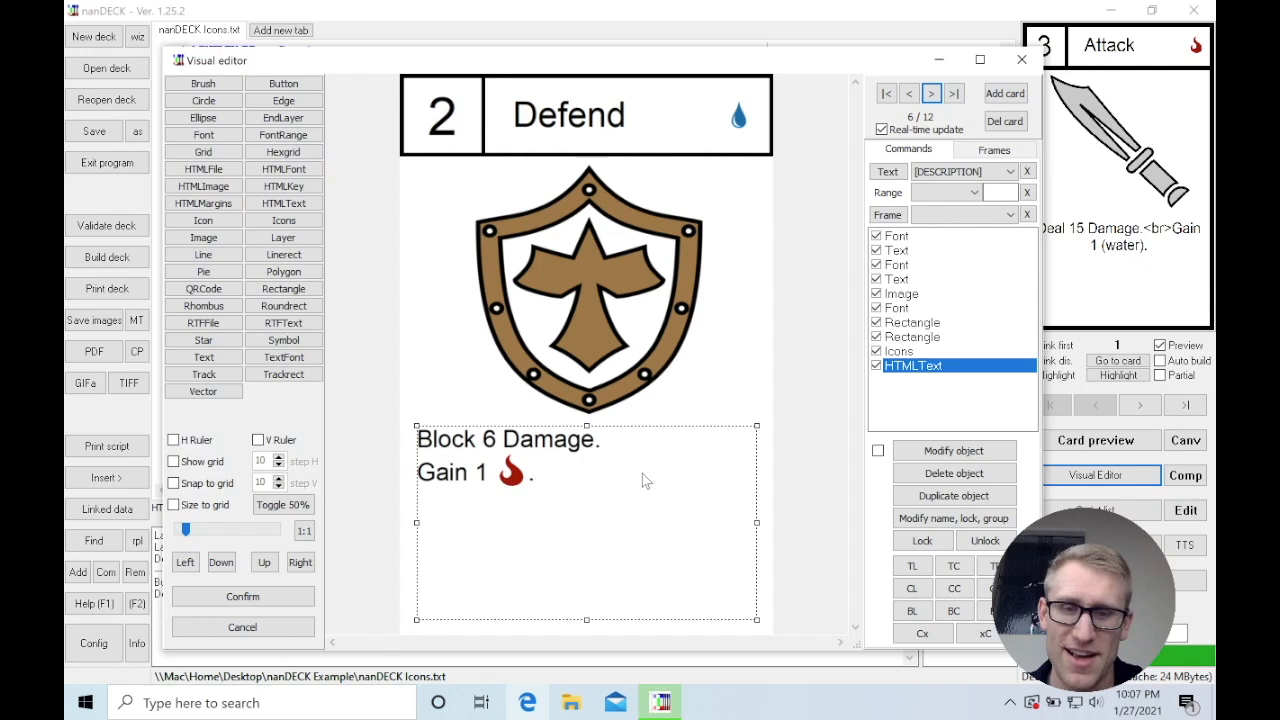
click(932, 93)
click(932, 93)
click(932, 93)
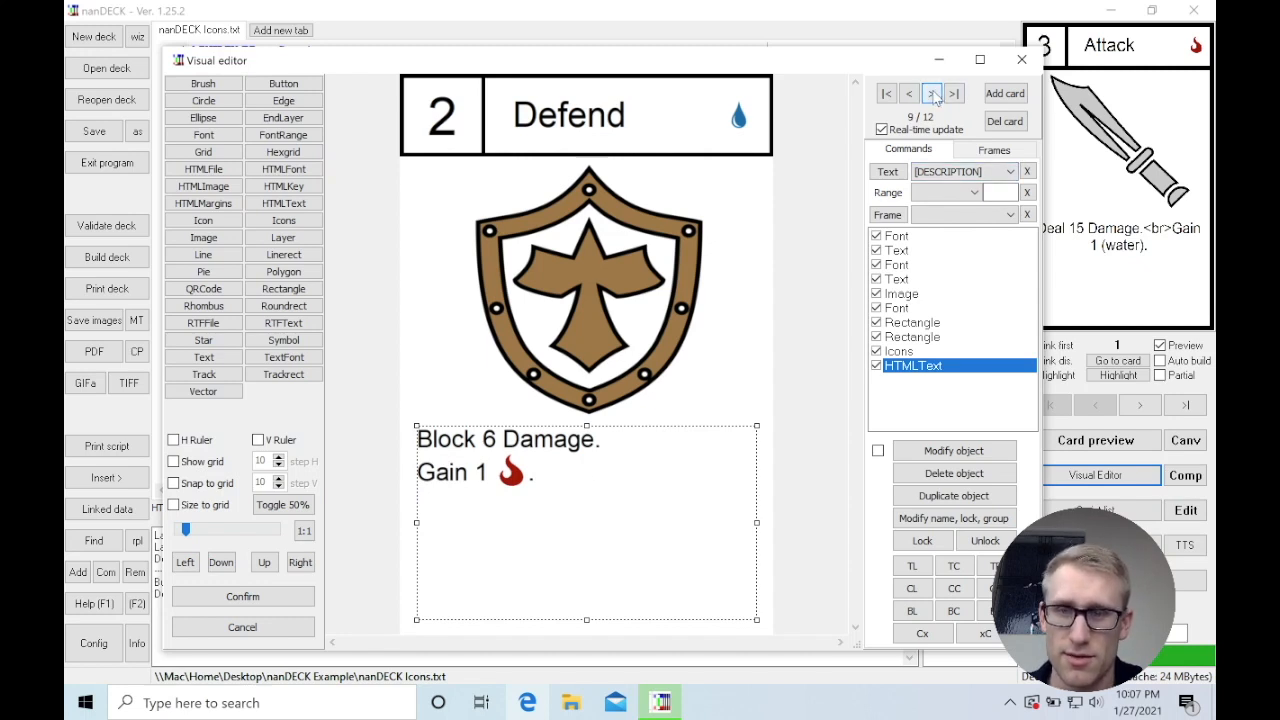
click(932, 93)
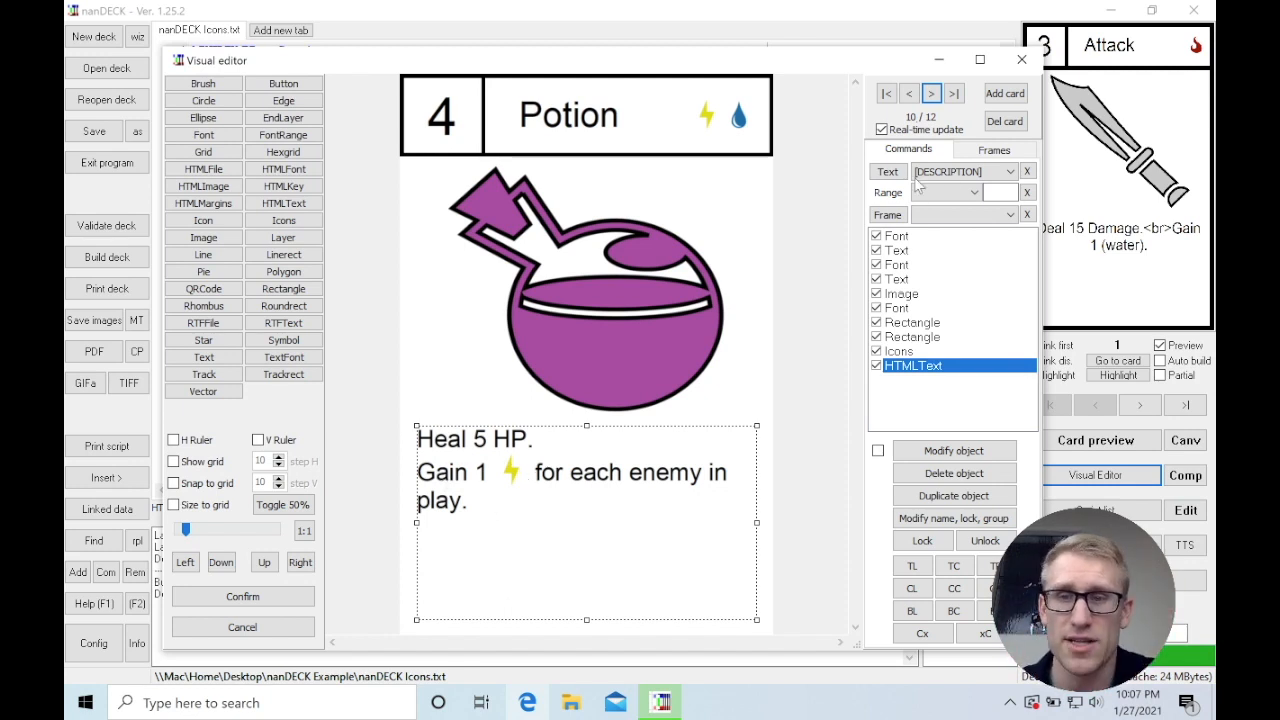
click(931, 94)
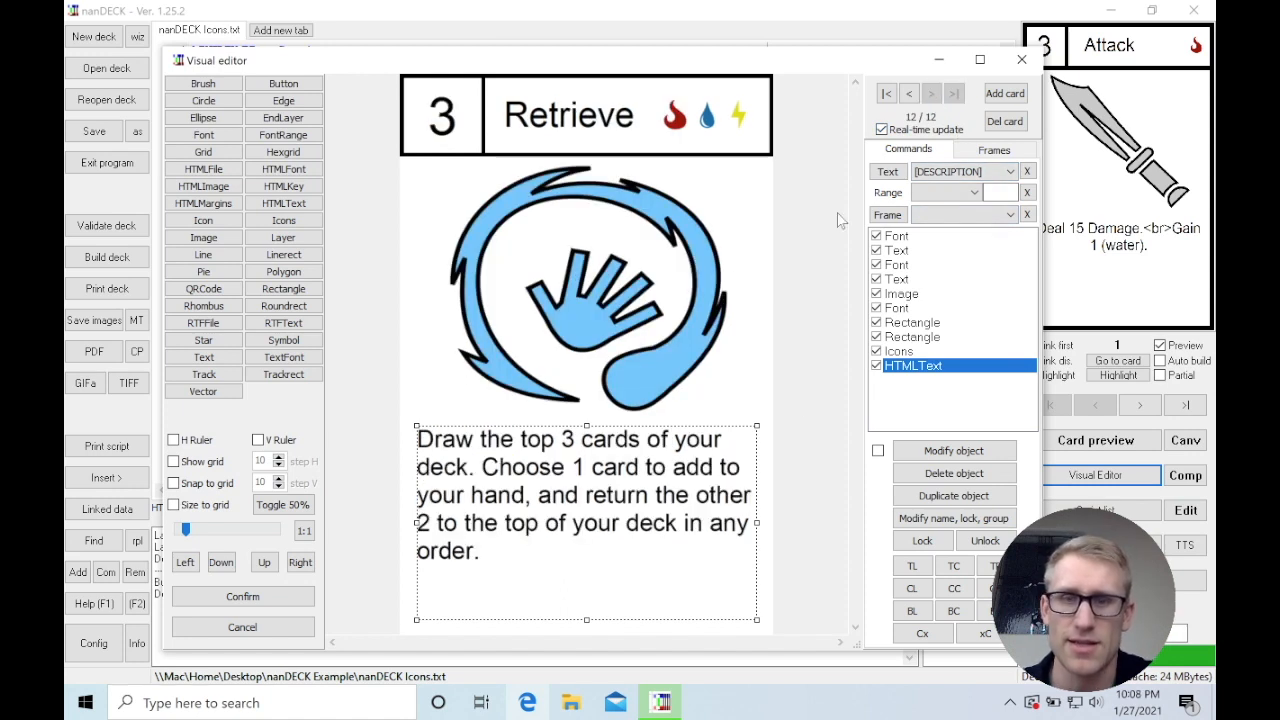
click(907, 94)
click(885, 95)
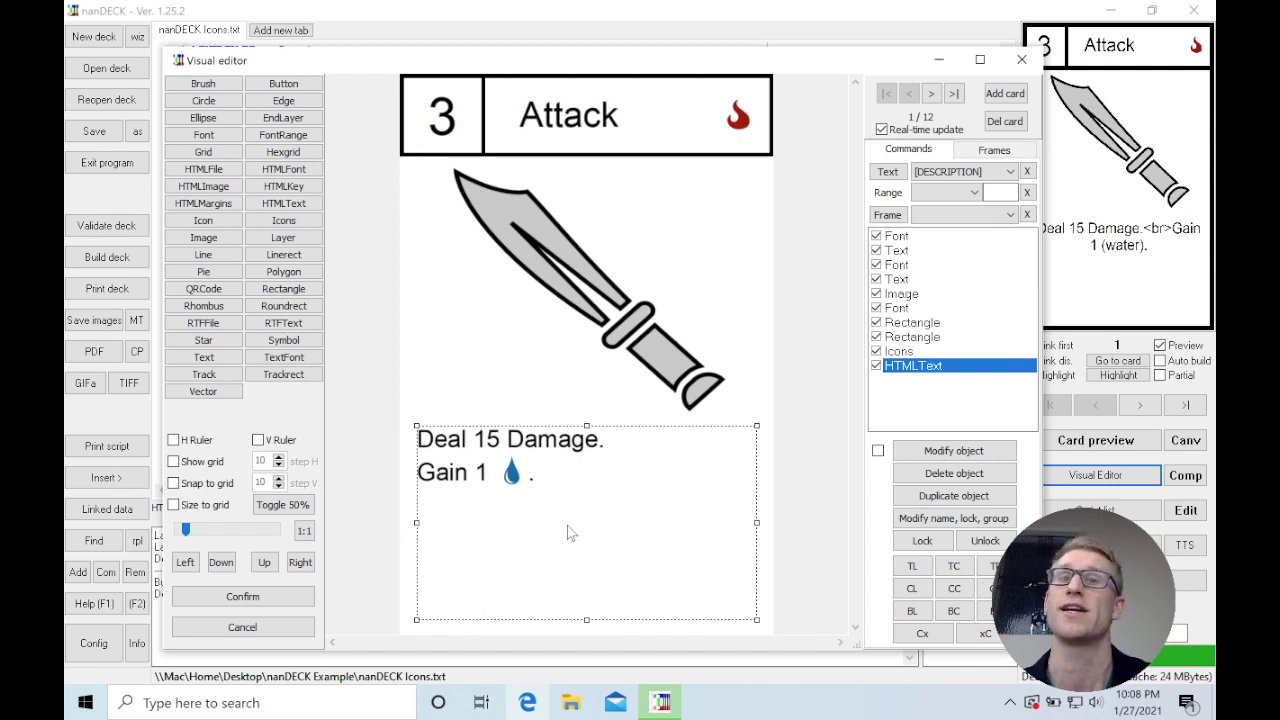
Apply the visual layout to the script, and validate and rebuild the deck without enabling Explorer 11 for HTMLTEXT
click(781, 437)
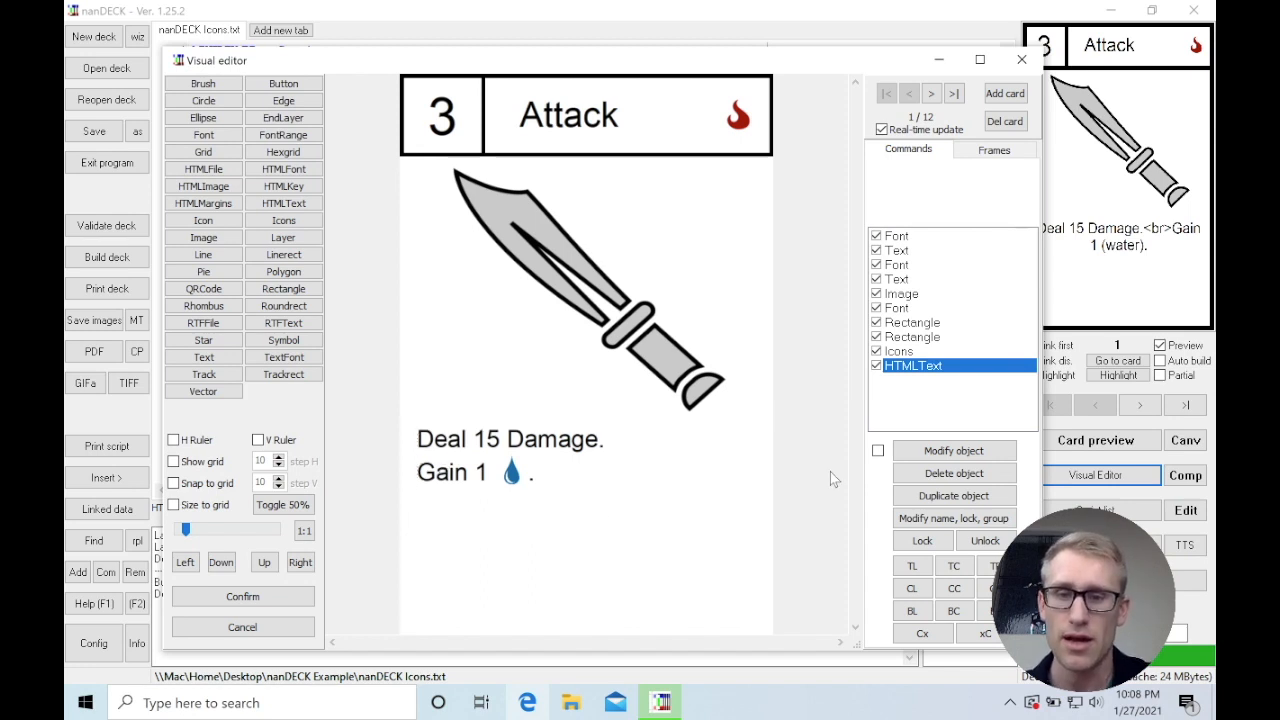
click(243, 597)
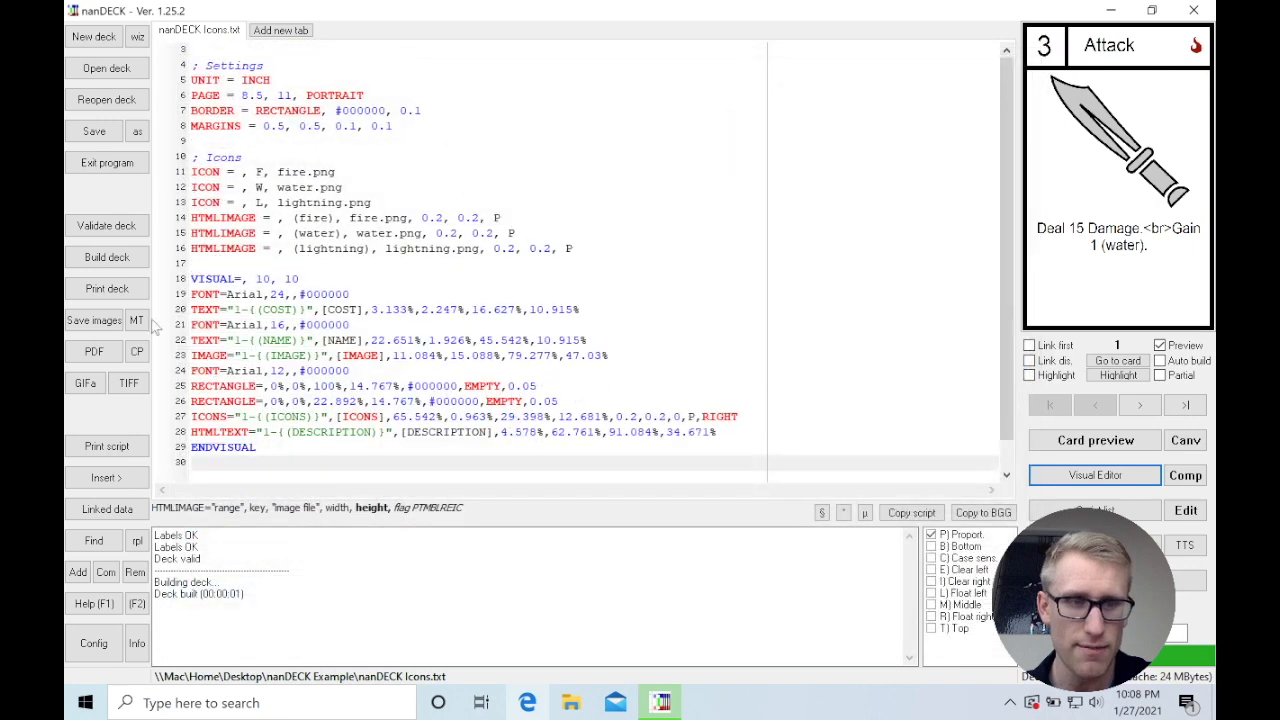
click(80, 230)
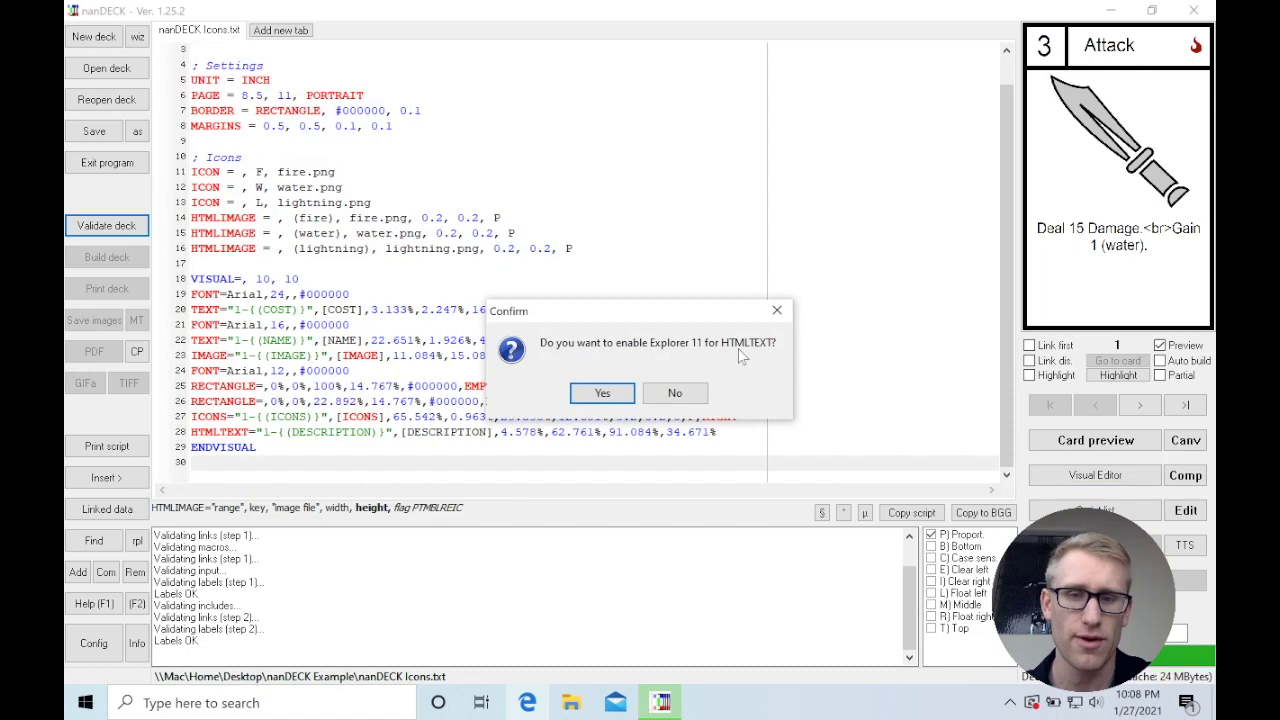
click(701, 399)
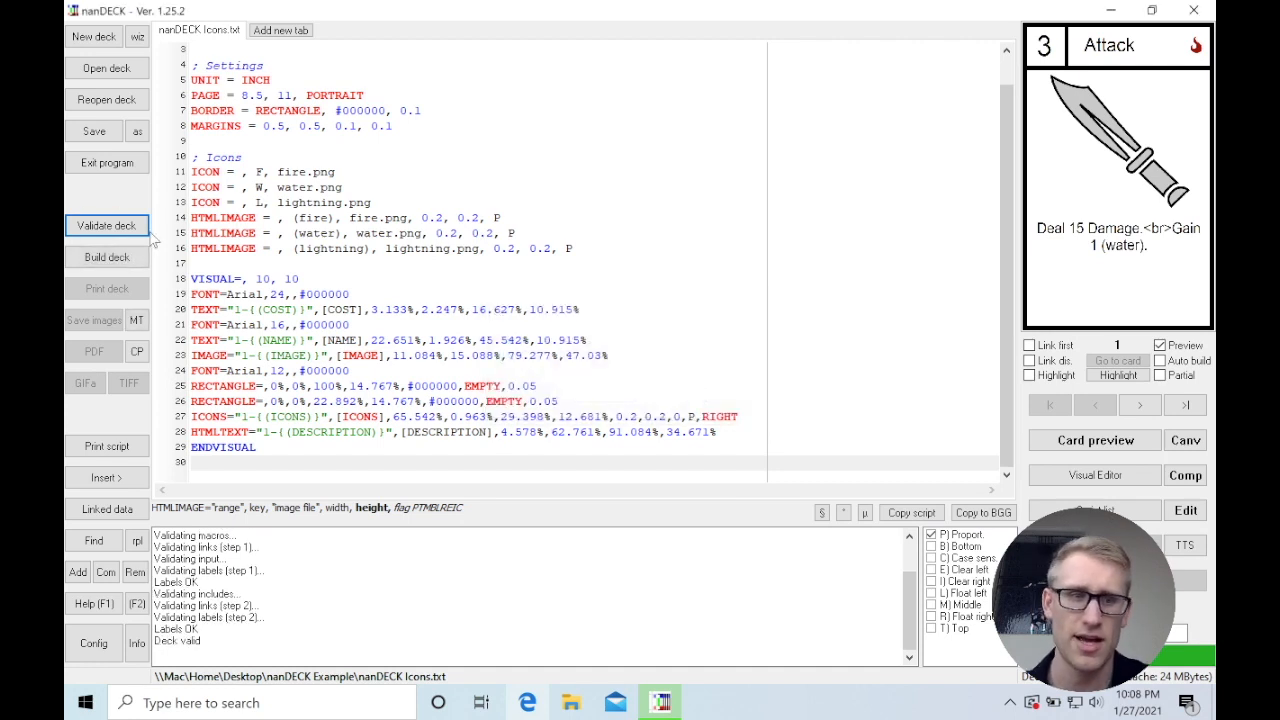
click(107, 257)
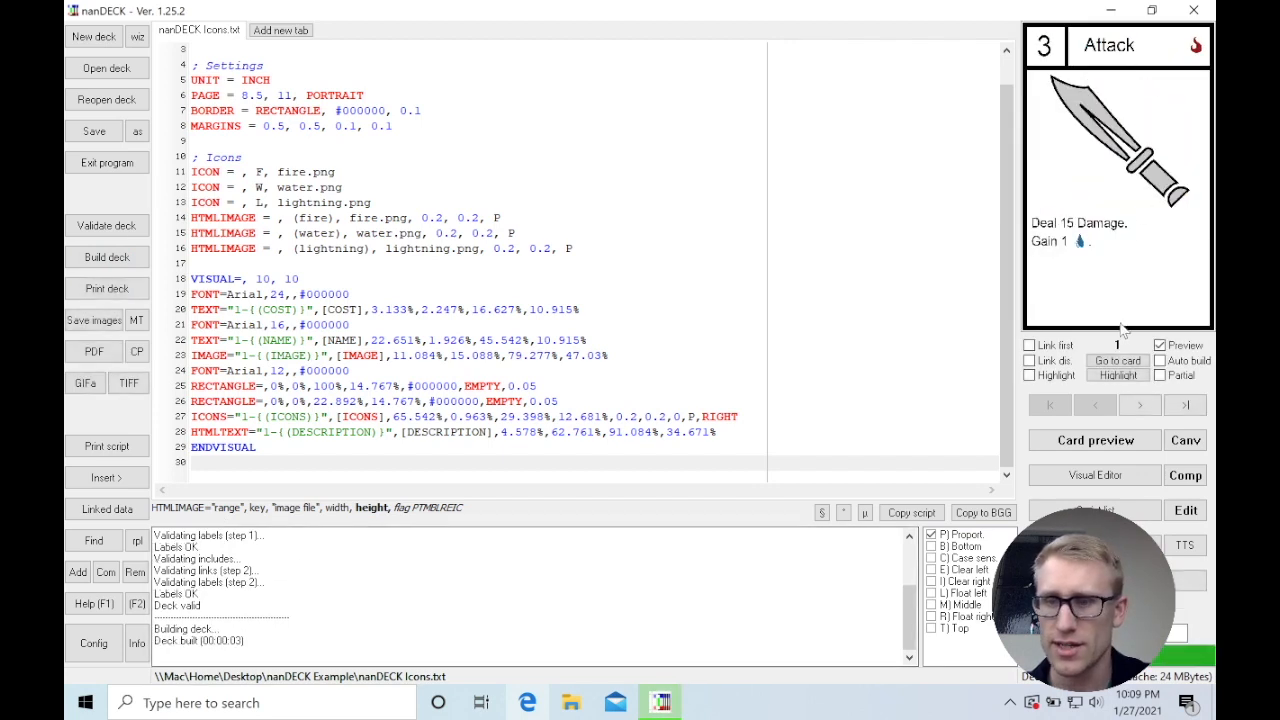
Open an enlarged card preview and examine the inline icons in the Attack and Defend descriptions
click(1139, 405)
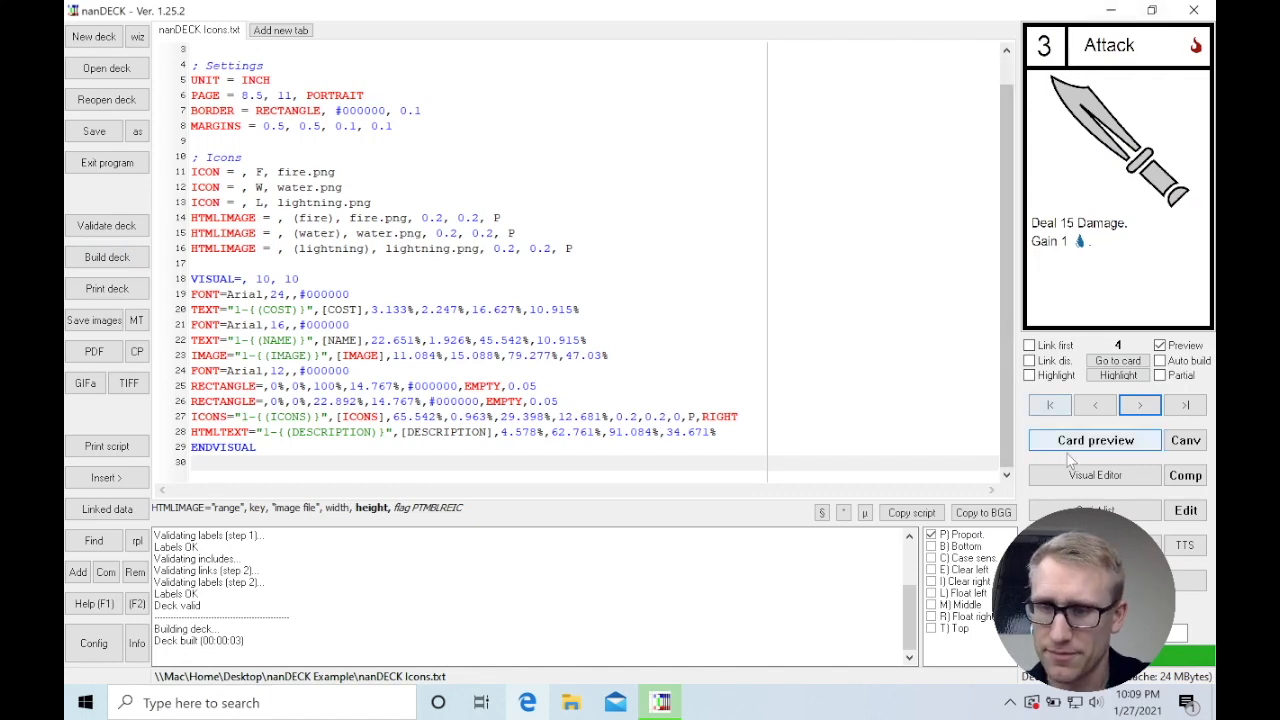
click(1096, 440)
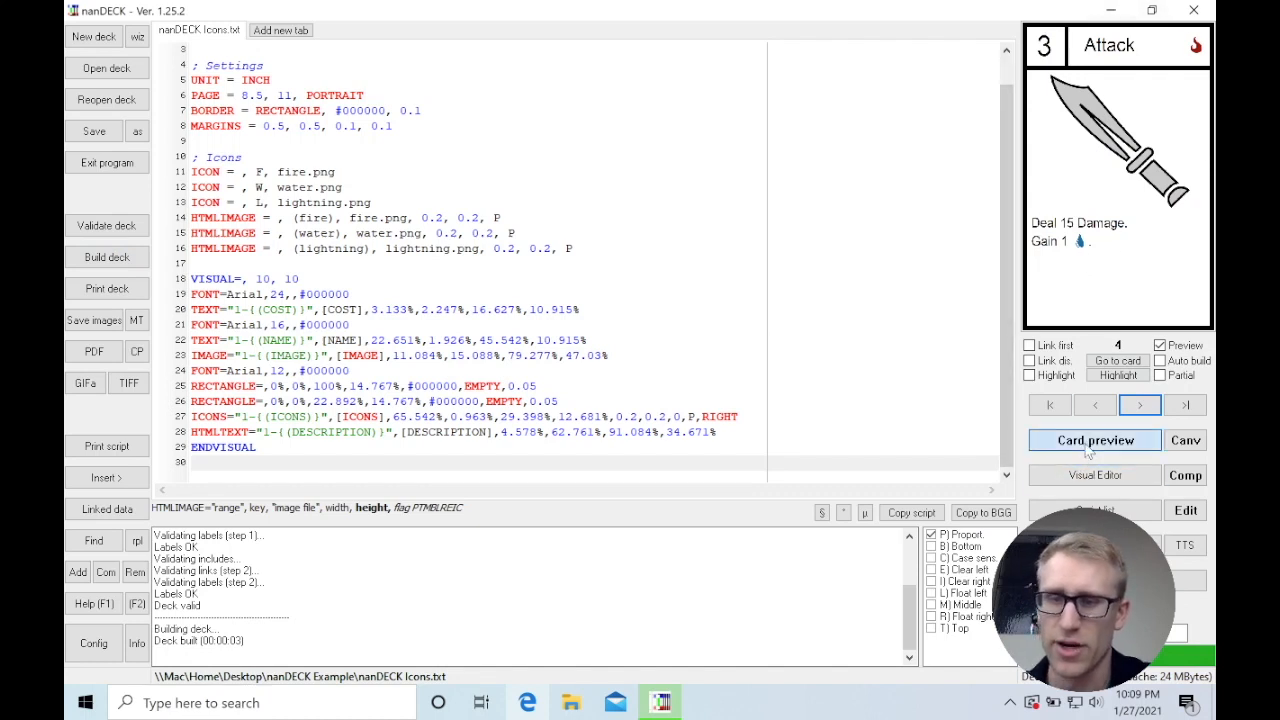
drag(525, 138, 505, 52)
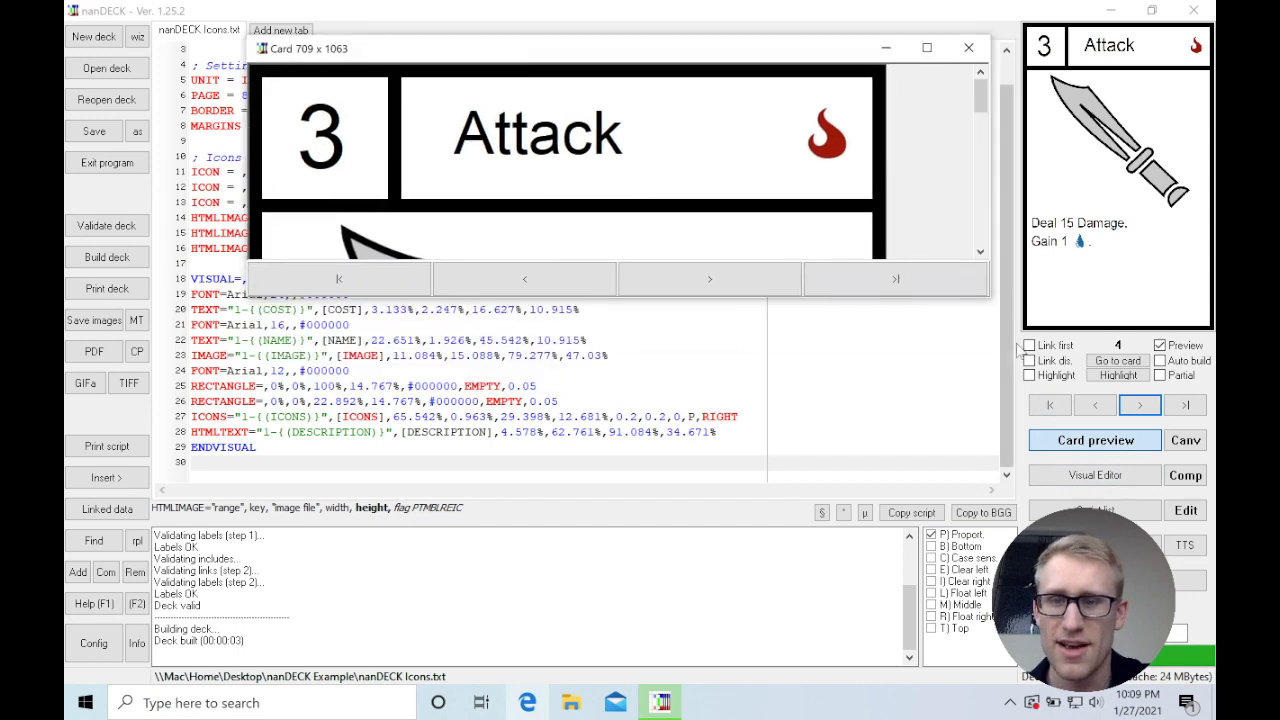
drag(993, 297, 1105, 508)
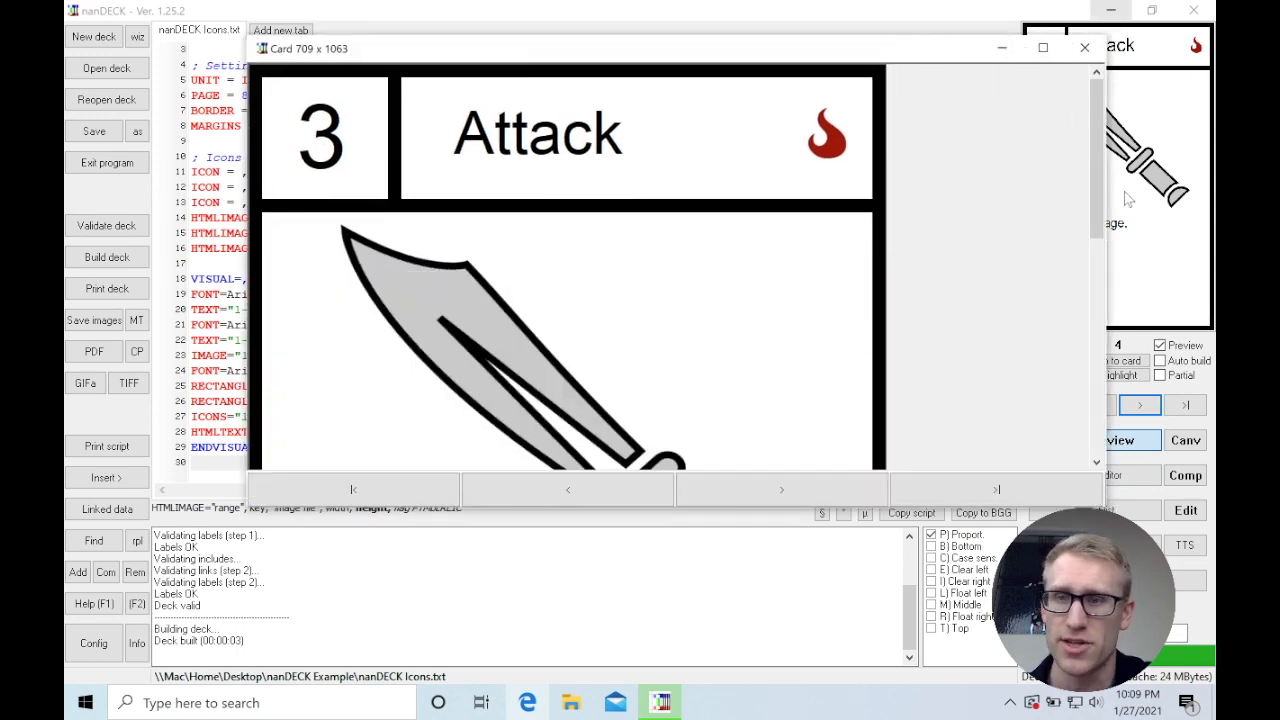
drag(1100, 168, 1093, 315)
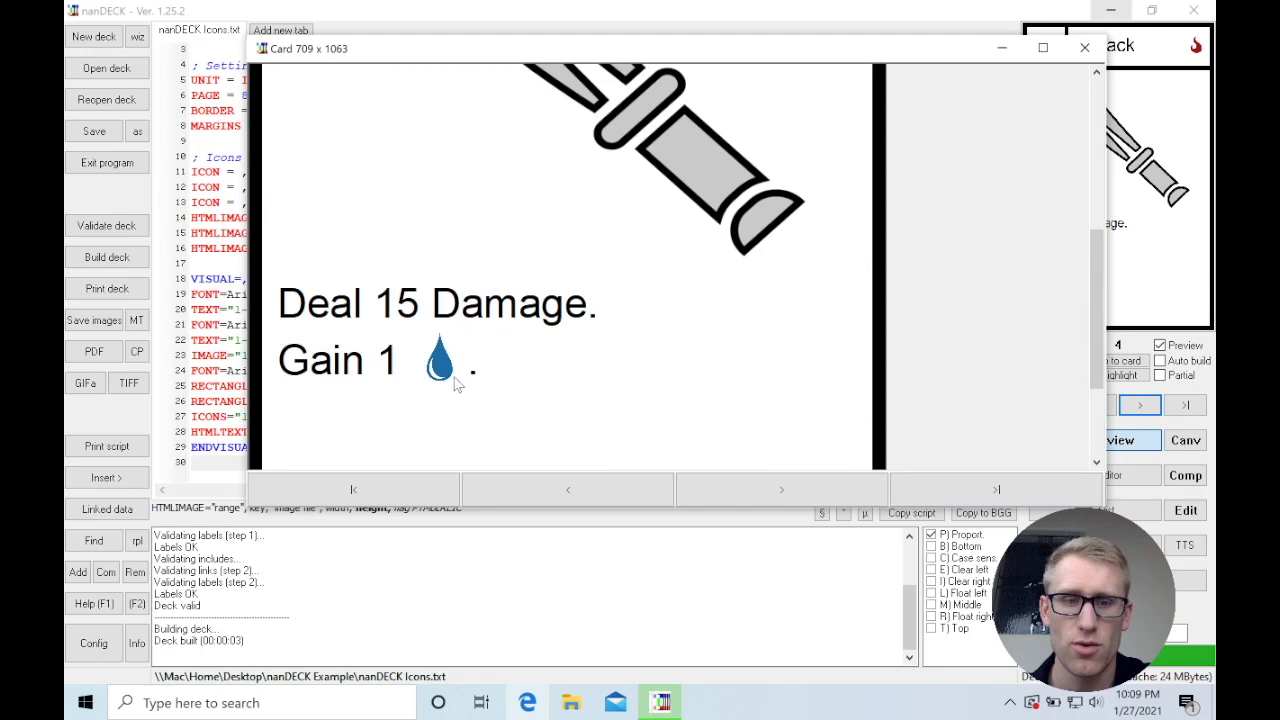
click(858, 490)
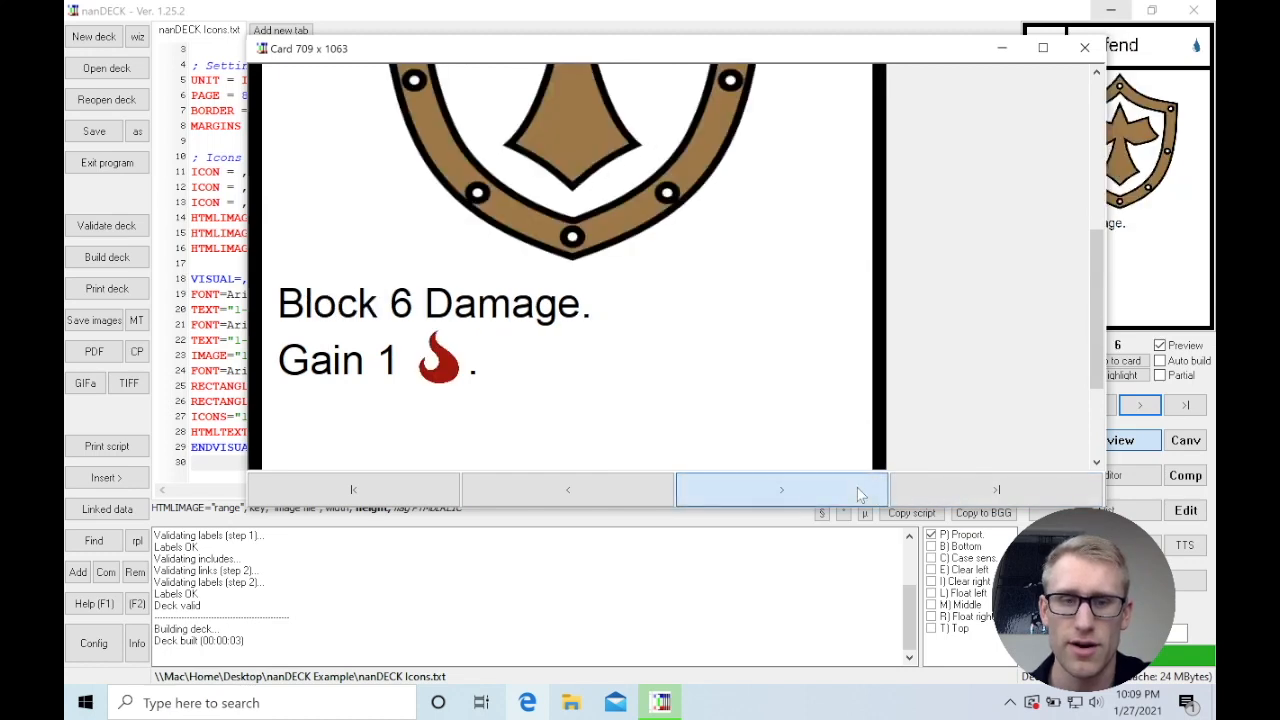